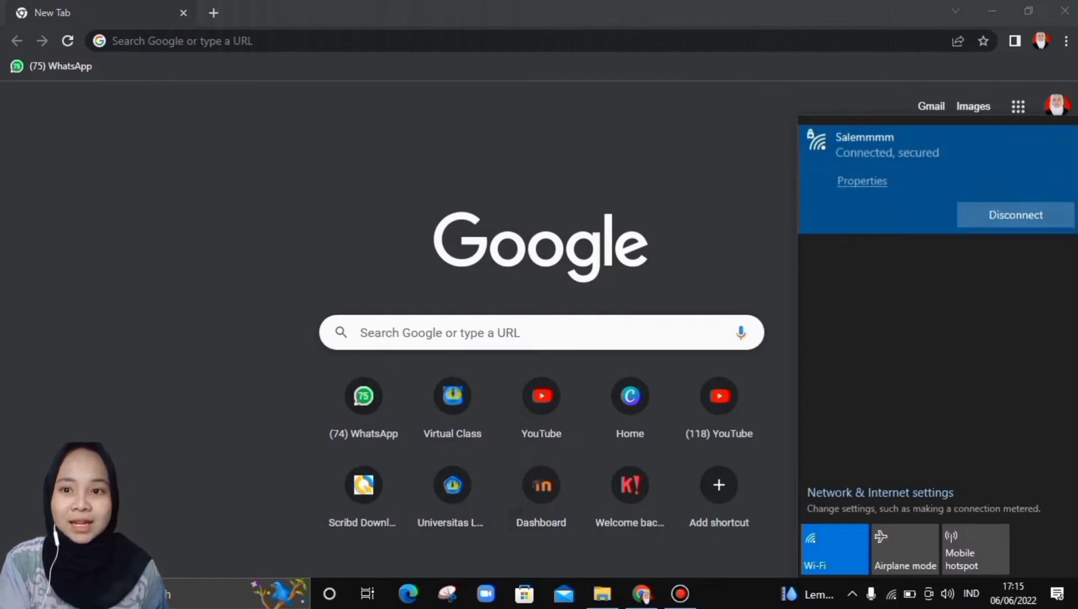
- Dismiss the Wi-Fi panel and go to drive.google.com in the current Chrome tab
{"action": "key", "text": "Escape"}
{"action": "left_click", "coordinate": [169, 41]}
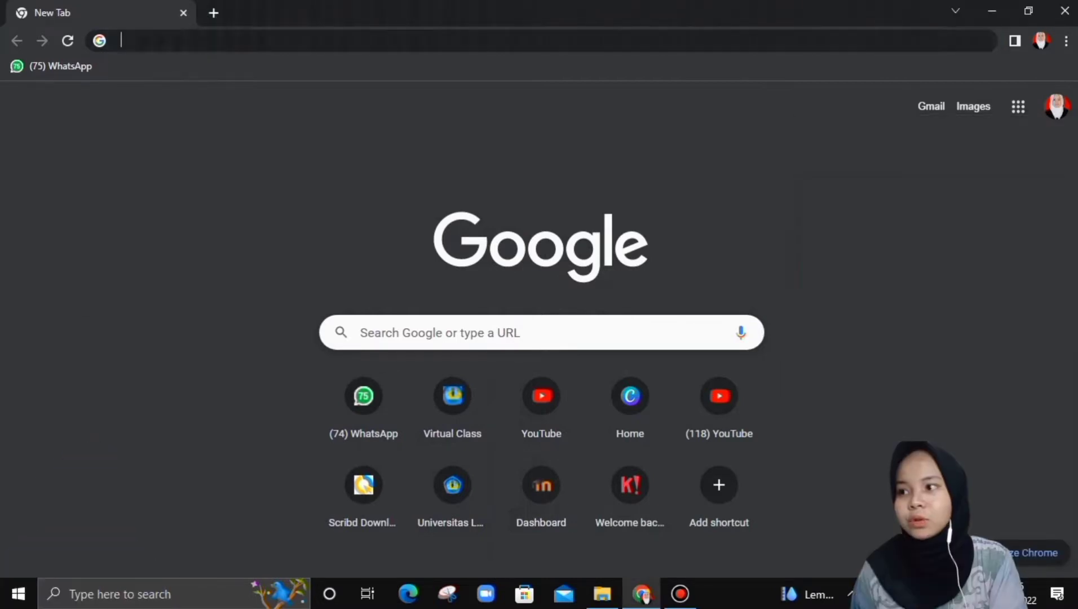
{"action": "type", "text": "drive.google.com"}
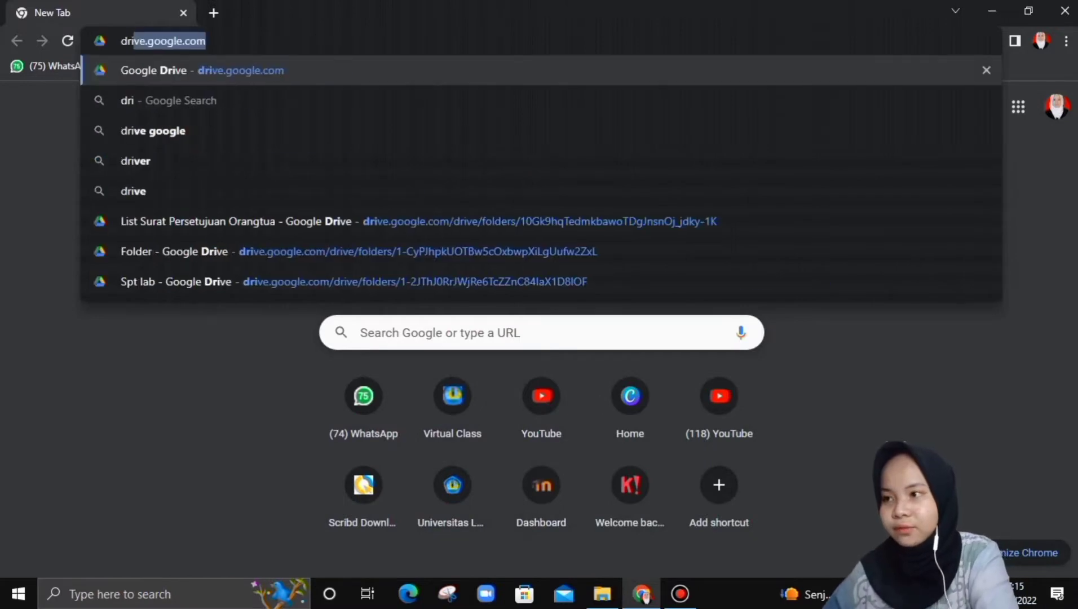
{"action": "key", "text": "Return"}
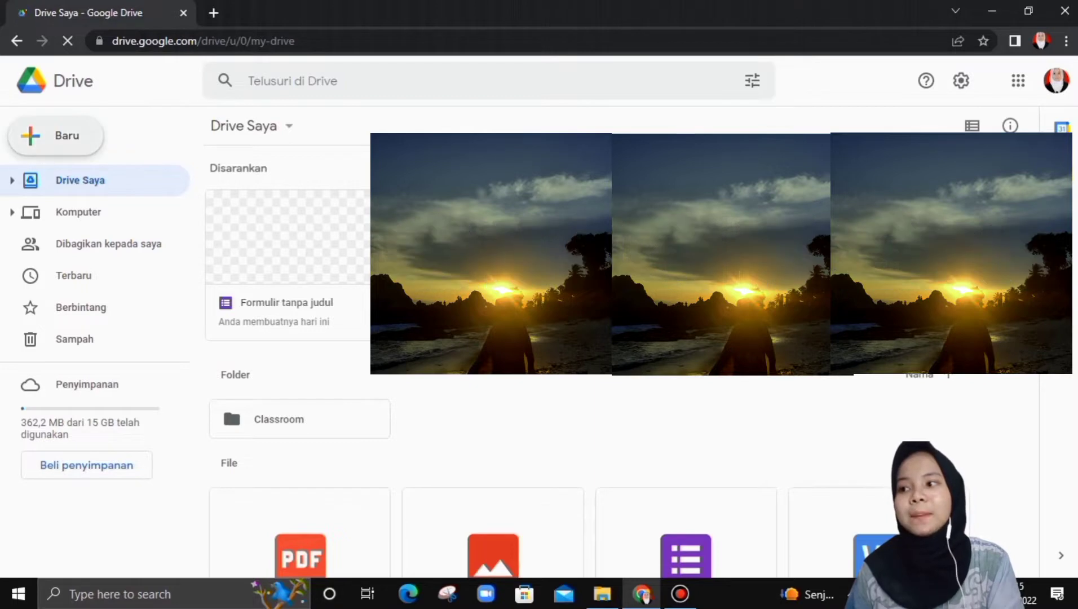
- Create a new blank Google Form from Drive's Baru (New) menu
{"action": "left_click", "coordinate": [55, 135]}
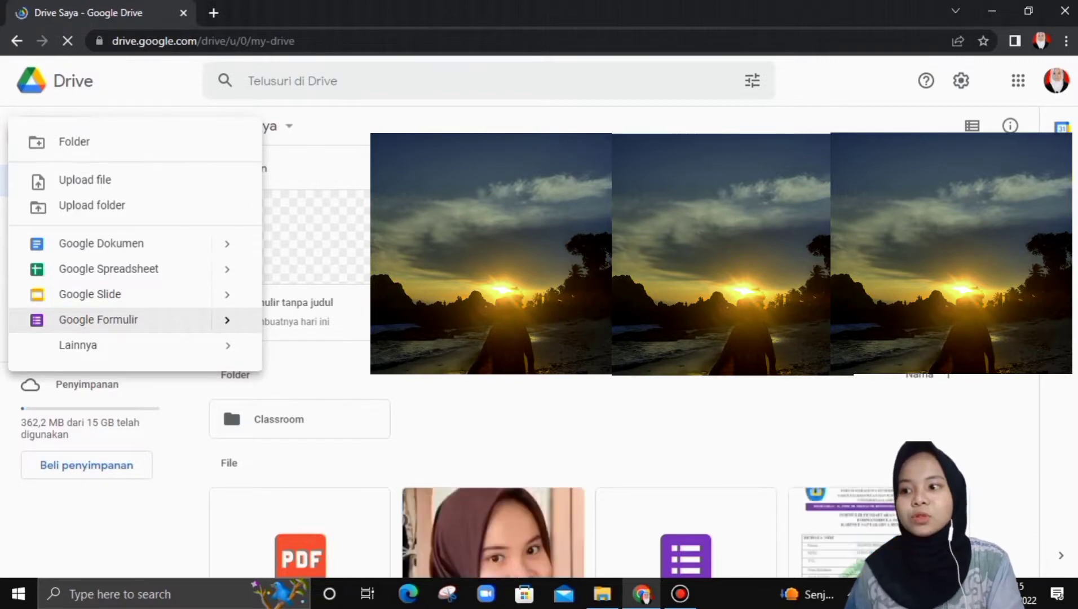
{"action": "left_click", "coordinate": [98, 320]}
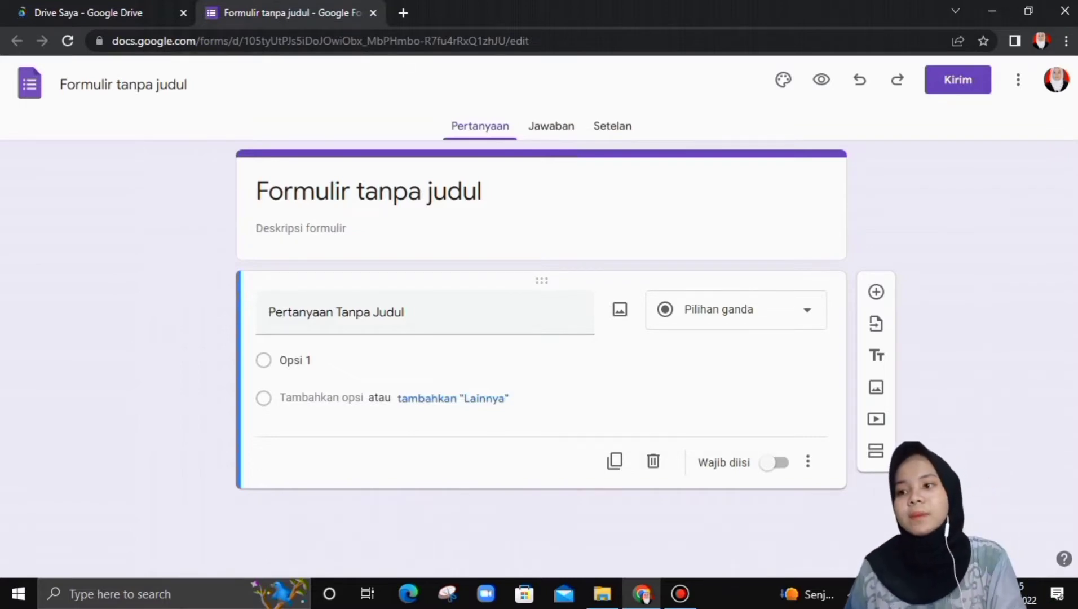
- Replace the form title with 'Quiz Tes Wawasan Kebangsaan'
{"action": "left_click", "coordinate": [426, 191]}
{"action": "left_click_drag", "start_coordinate": [484, 192], "coordinate": [255, 192]}
{"action": "key", "text": "BackSpace"}
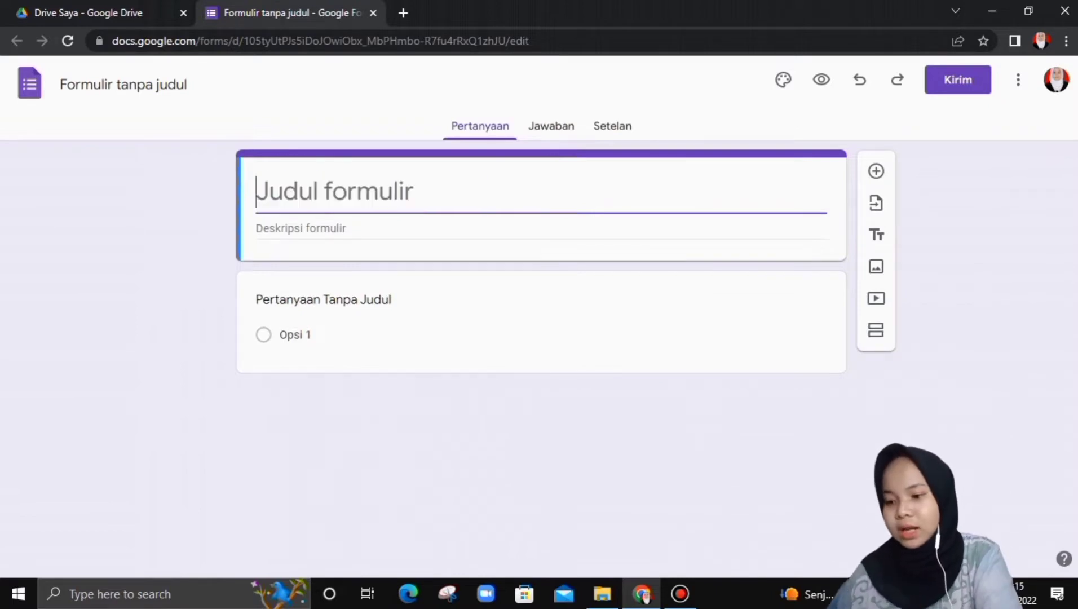
{"action": "type", "text": "Quiz "}
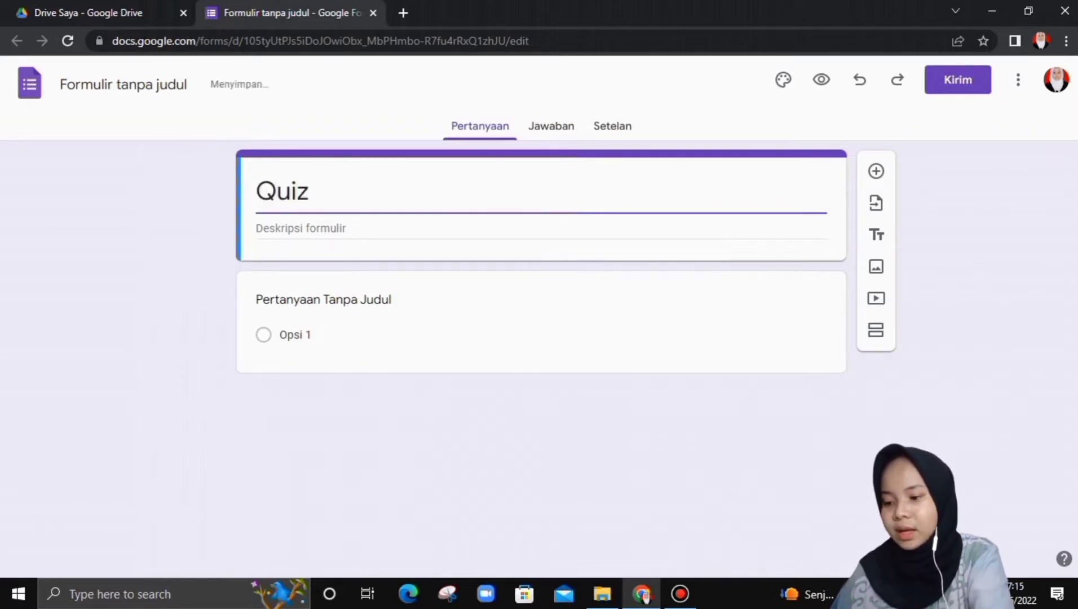
{"action": "type", "text": "TW"}
{"action": "key", "text": "BackSpace"}
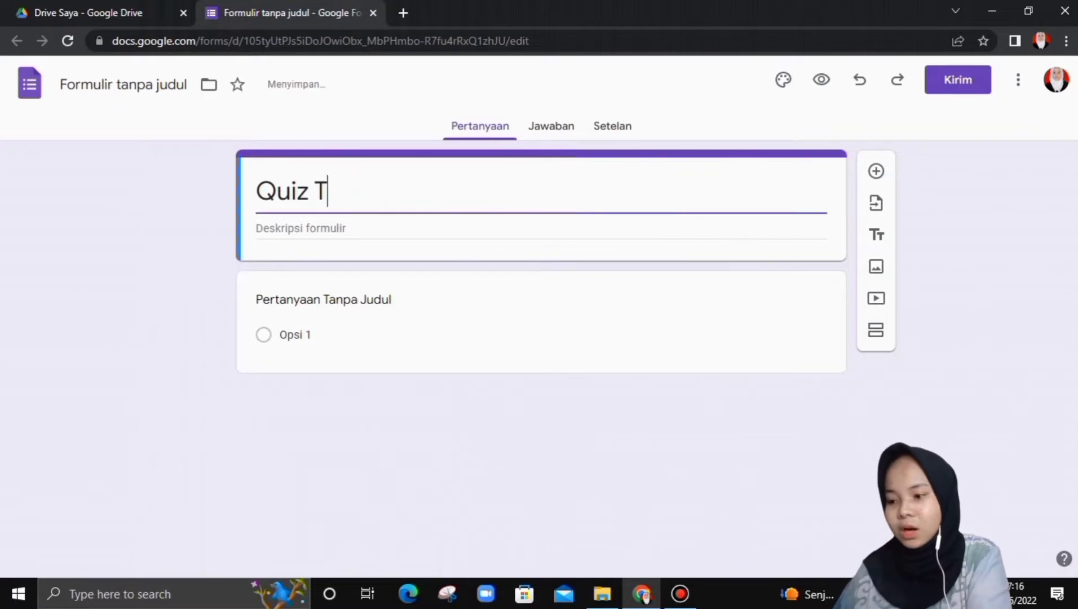
{"action": "type", "text": "es W"}
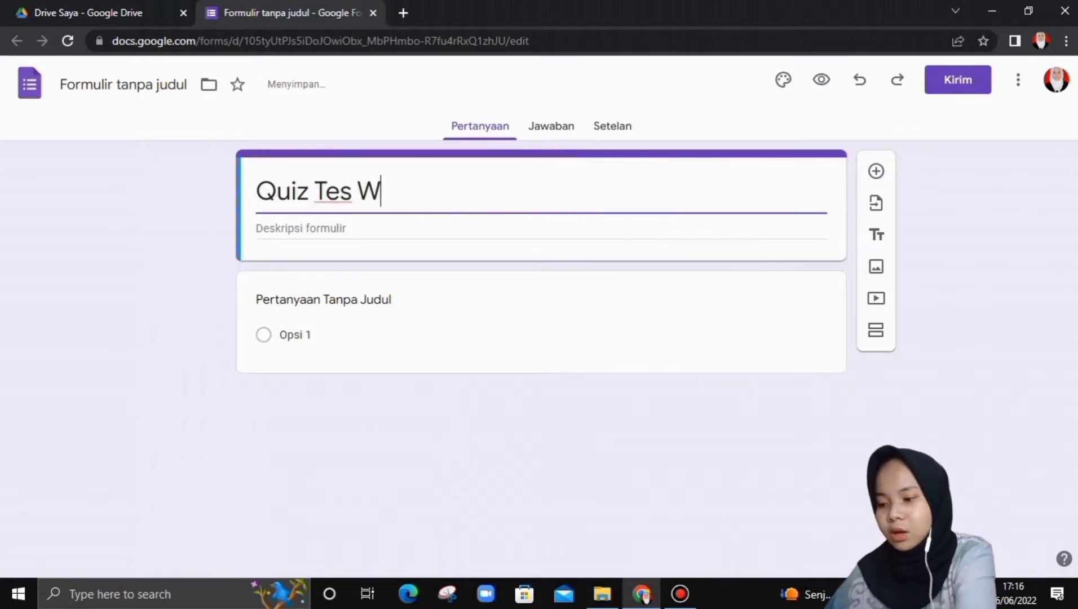
{"action": "type", "text": "awasan Kebangsaan"}
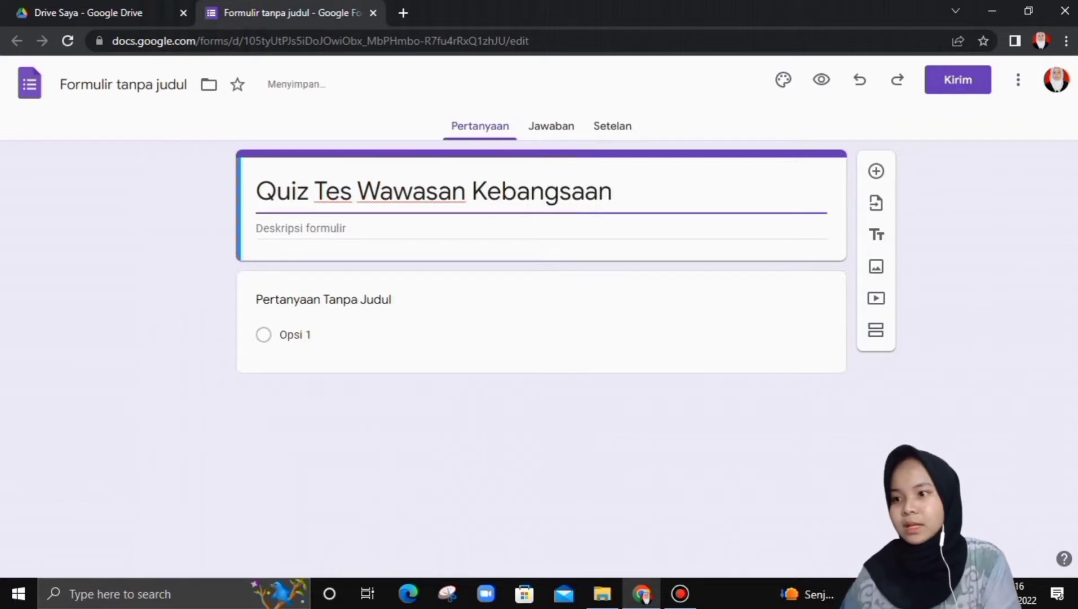
- Set the form description to 'isi setiap kolom dan jangan biarkan kosong!'
{"action": "key", "text": "Tab"}
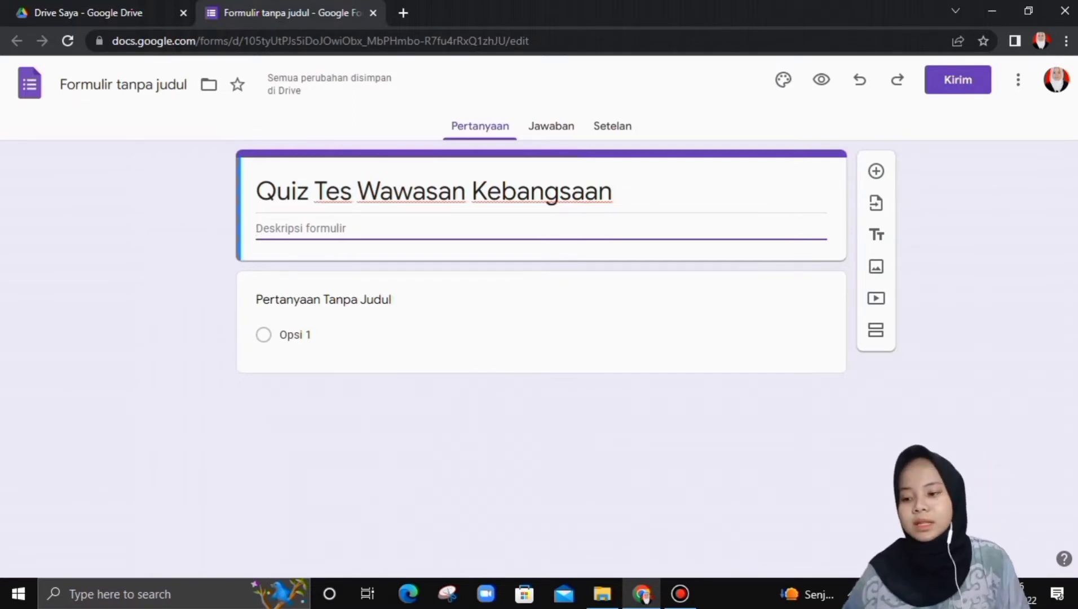
{"action": "type", "text": "isi denga"}
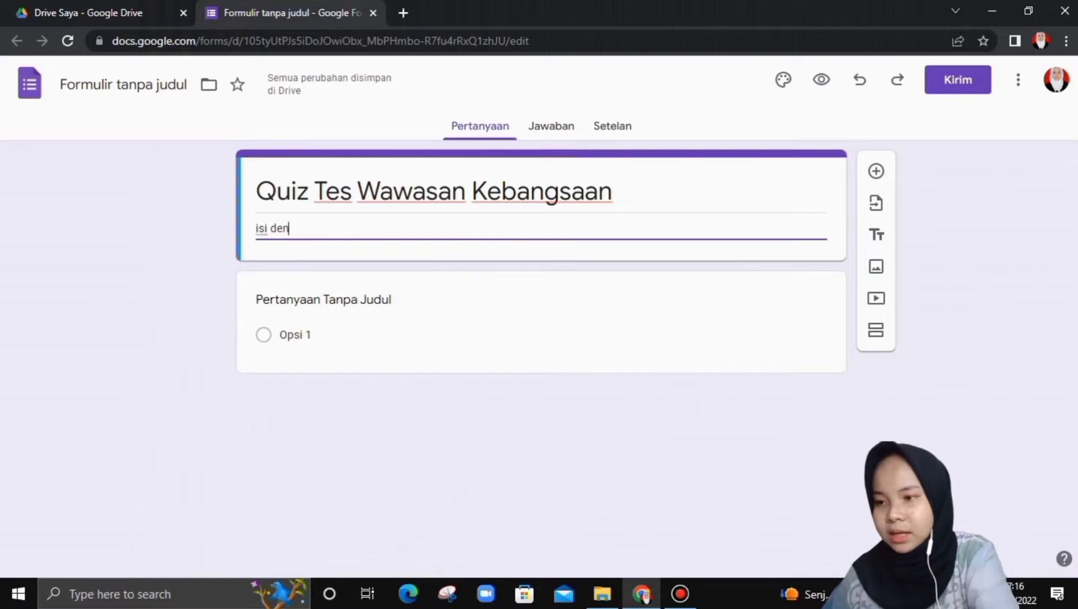
{"action": "key", "text": "BackSpace"}
{"action": "key", "text": "BackSpace"}
{"action": "key", "text": "BackSpace"}
{"action": "key", "text": "BackSpace"}
{"action": "key", "text": "BackSpace"}
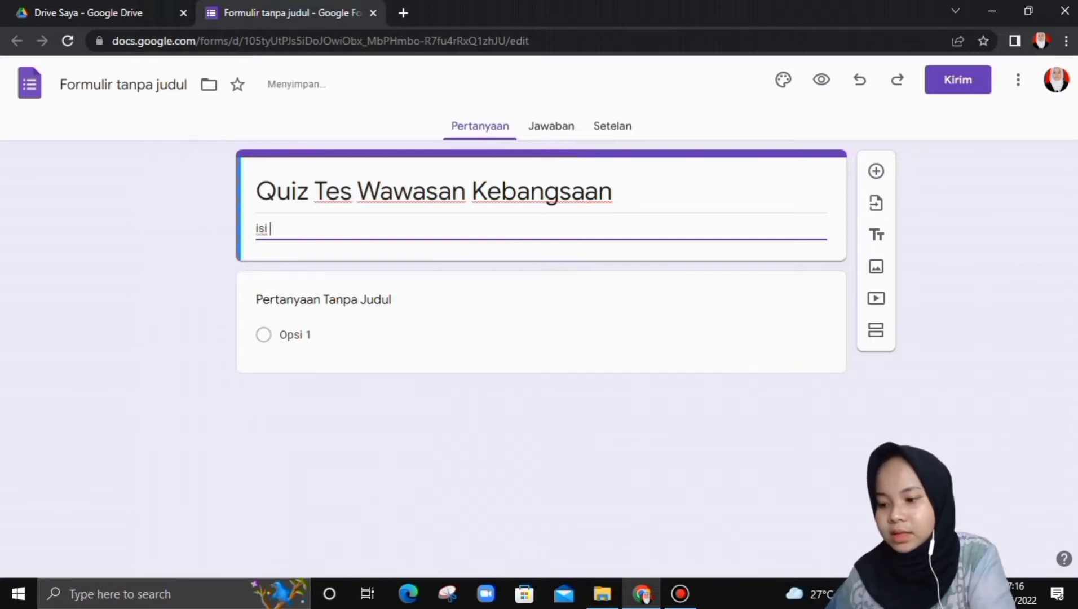
{"action": "type", "text": "setiap "}
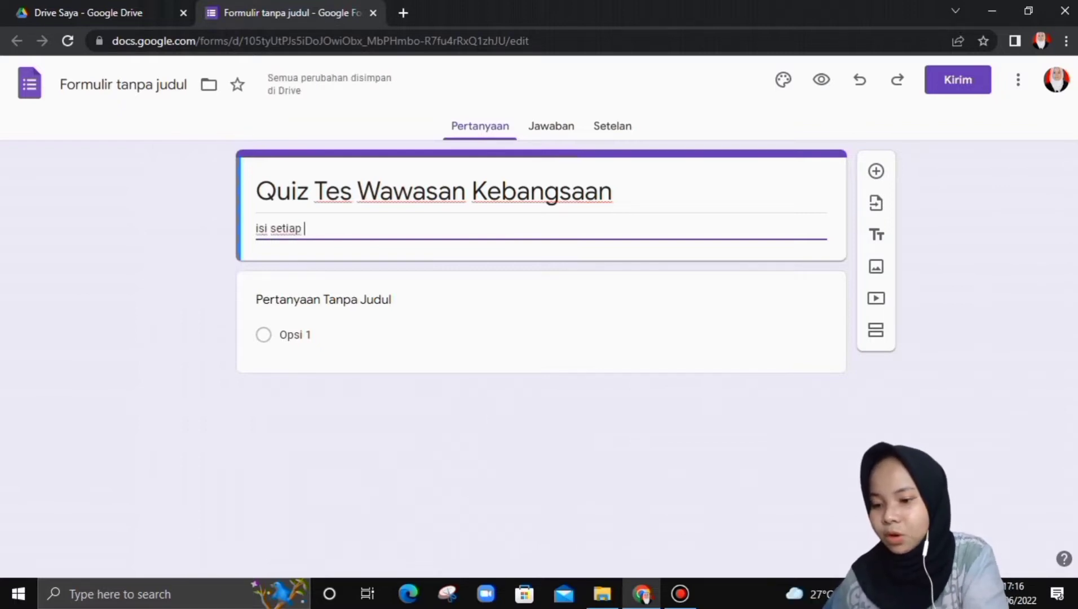
{"action": "type", "text": "kolom da"}
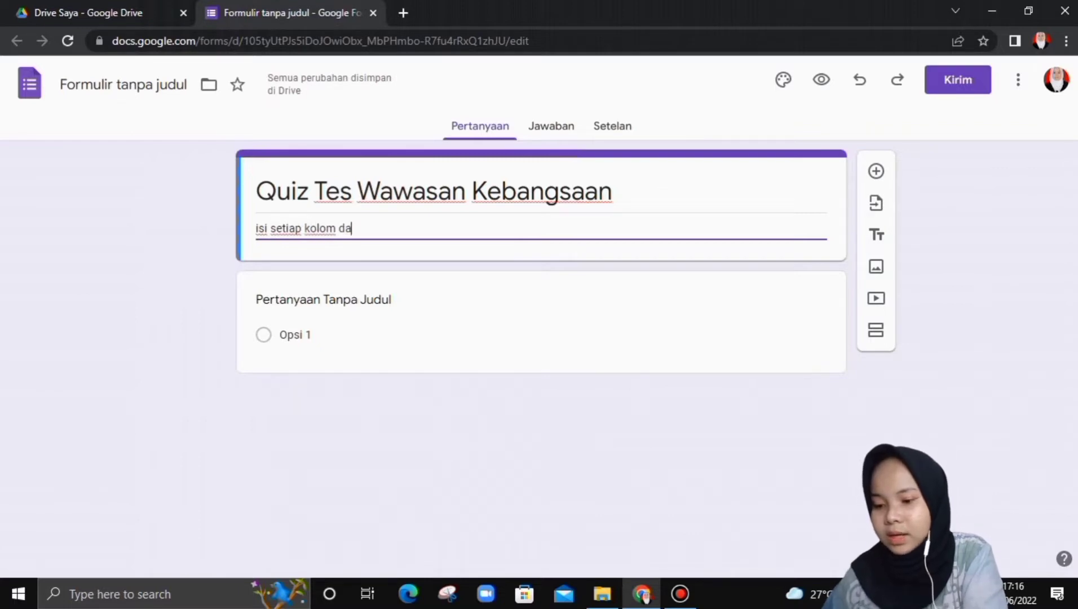
{"action": "type", "text": "n jangan biar"}
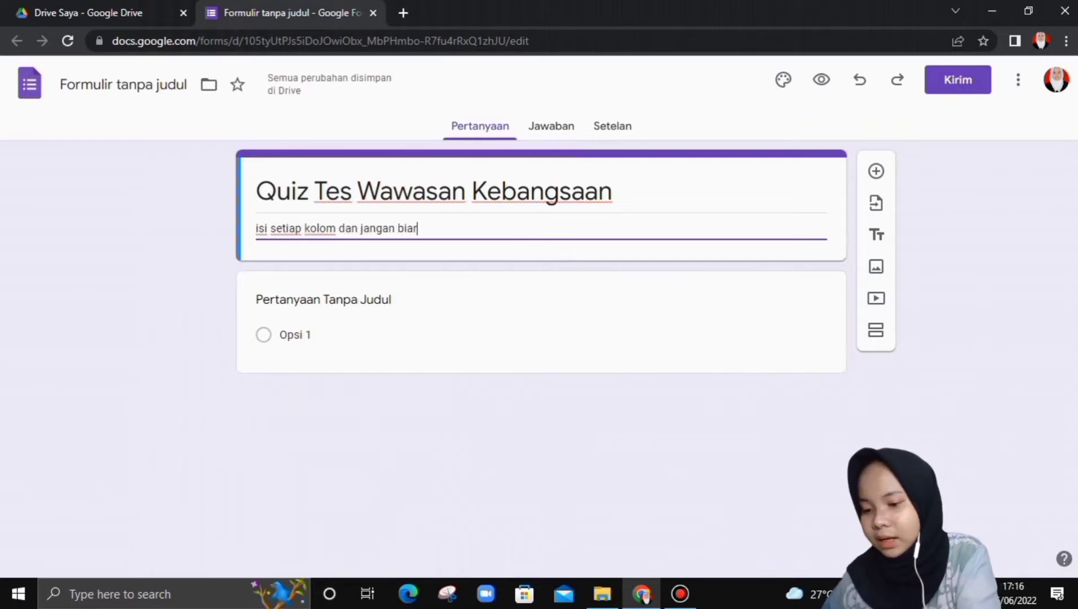
{"action": "type", "text": "kan kosong!"}
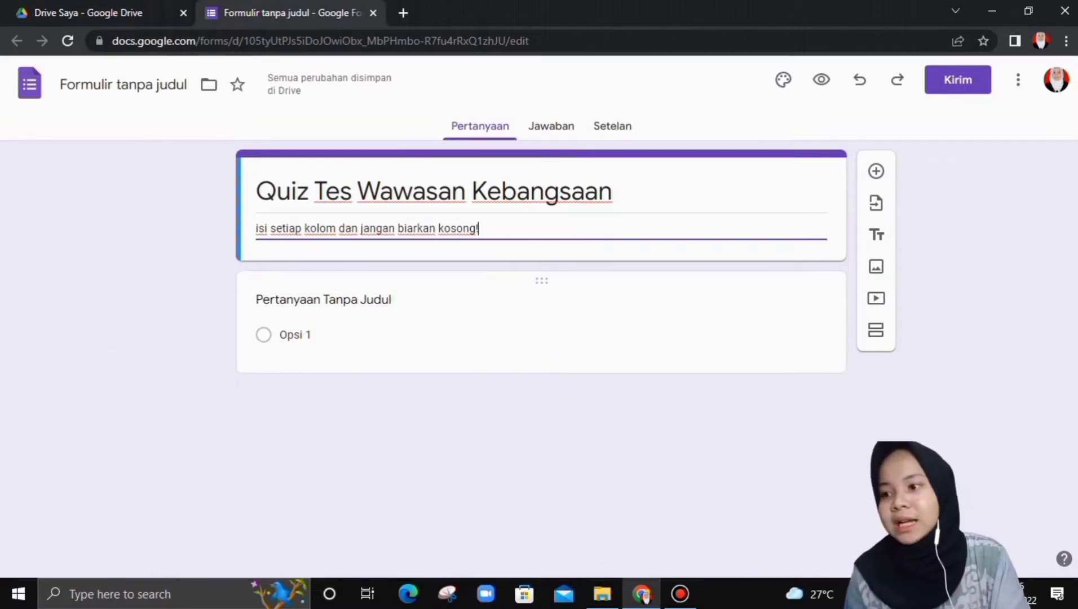
- Change the first question's type to Jawaban singkat (short answer)
{"action": "left_click", "coordinate": [323, 300]}
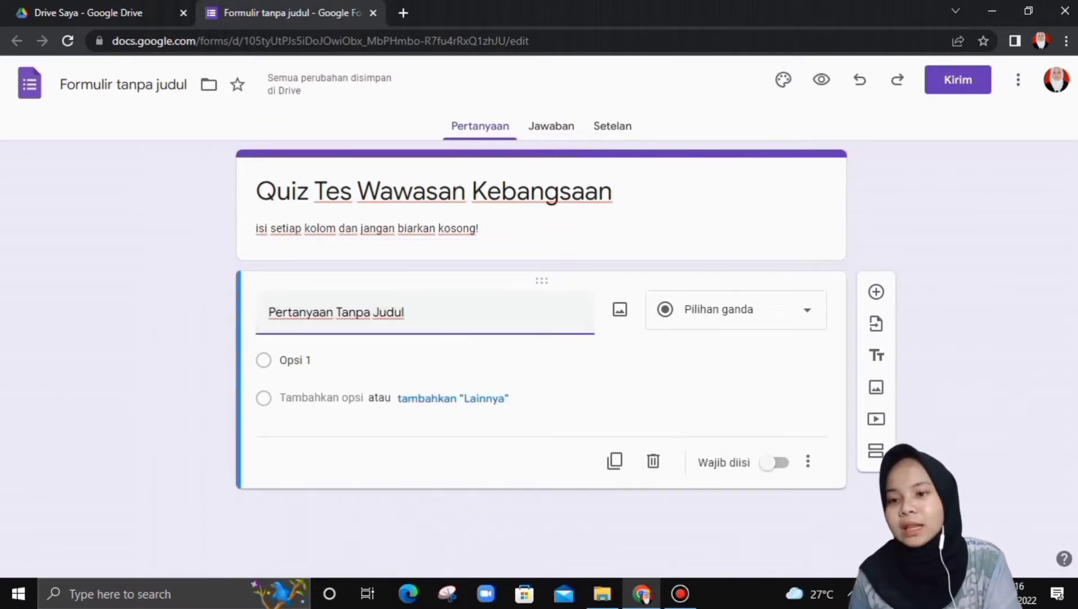
{"action": "left_click", "coordinate": [736, 309]}
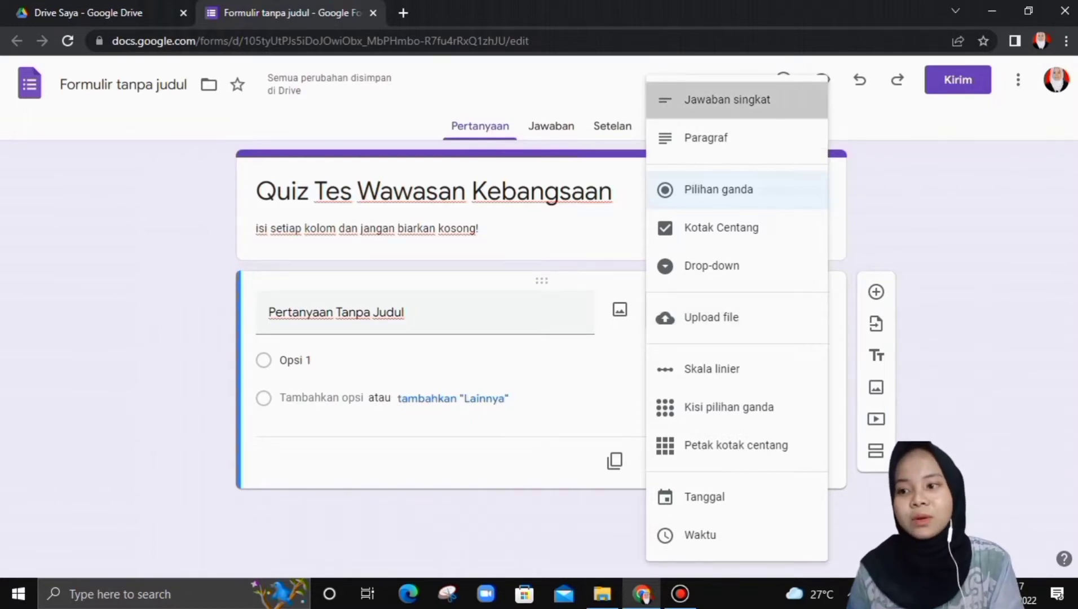
{"action": "left_click", "coordinate": [721, 99]}
- Title the question 'Nama Lengkap' and make it required (Wajib diisi)
{"action": "left_click", "coordinate": [483, 312]}
{"action": "key", "text": "BackSpace"}
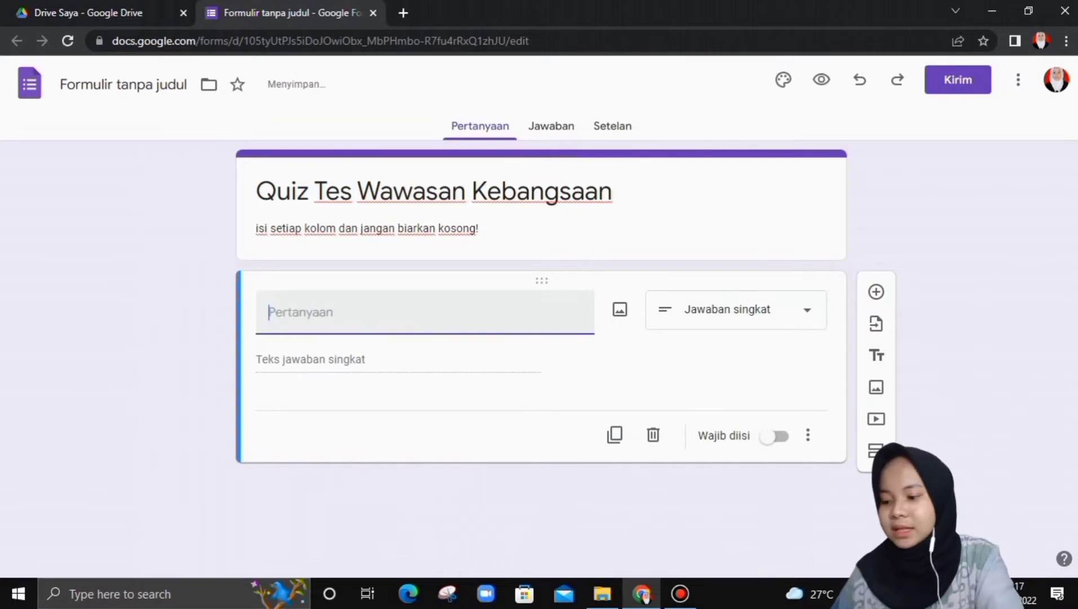
{"action": "type", "text": "Nama "}
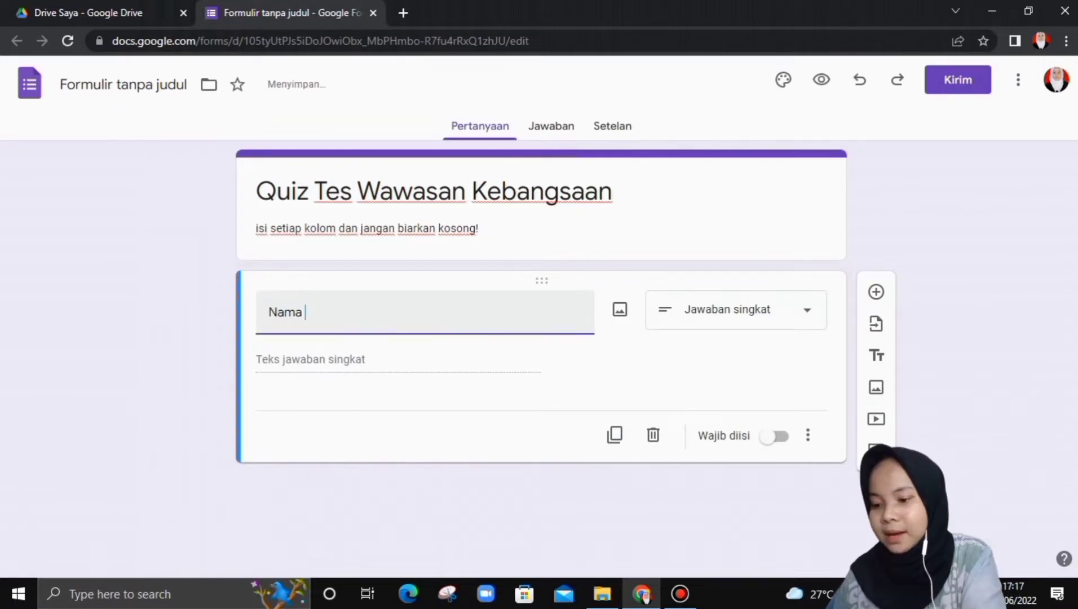
{"action": "type", "text": "Lemn"}
{"action": "key", "text": "BackSpace"}
{"action": "key", "text": "BackSpace"}
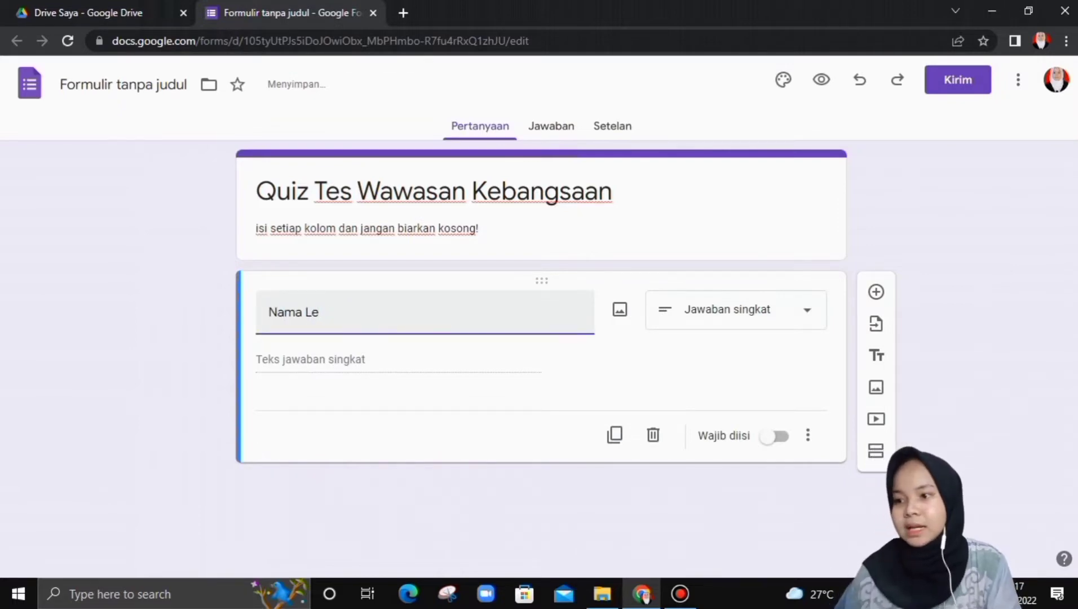
{"action": "type", "text": "ngkap"}
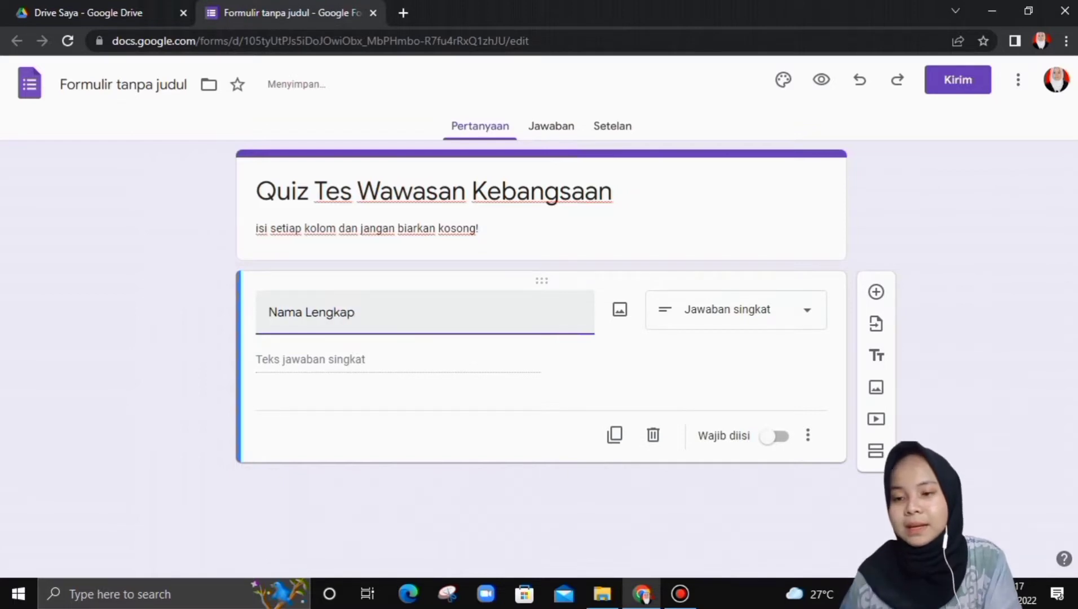
{"action": "left_click", "coordinate": [773, 437]}
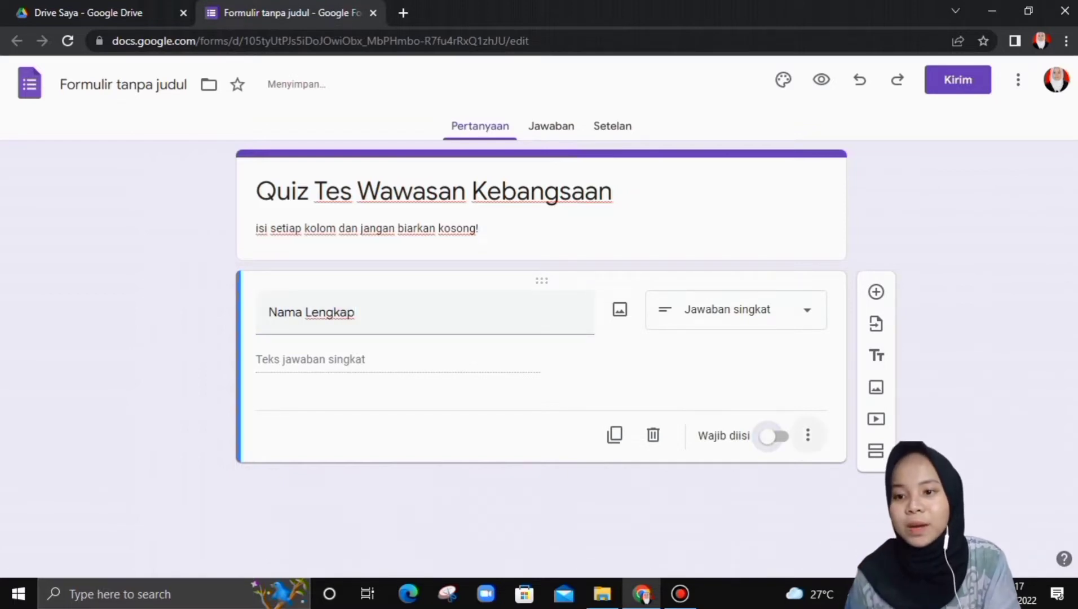
{"action": "left_click", "coordinate": [773, 437]}
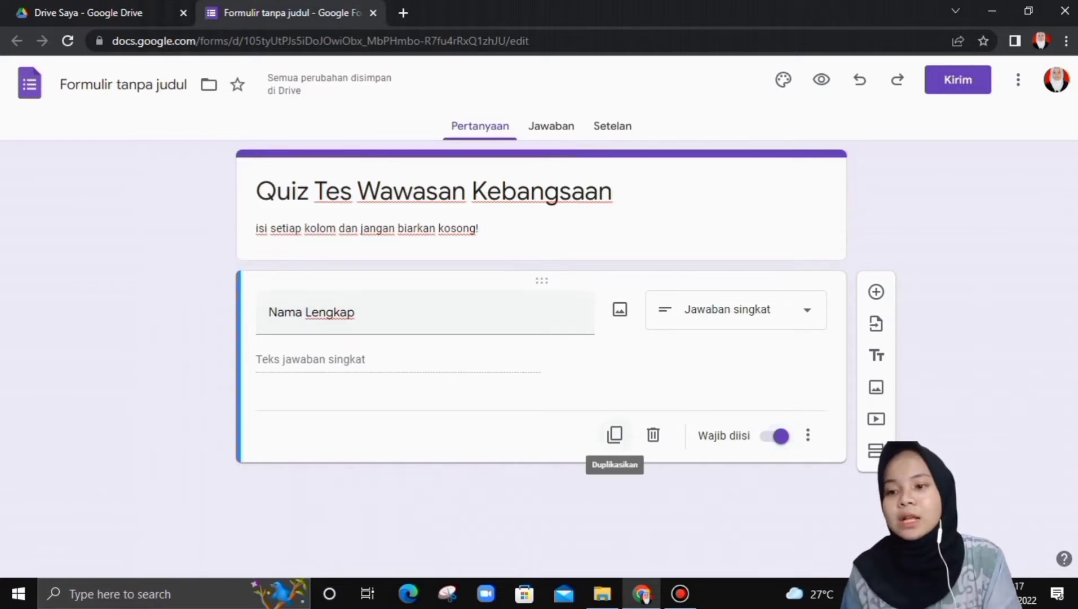
- Duplicate the Nama Lengkap question and retitle the copy 'NPM'
{"action": "left_click", "coordinate": [614, 434]}
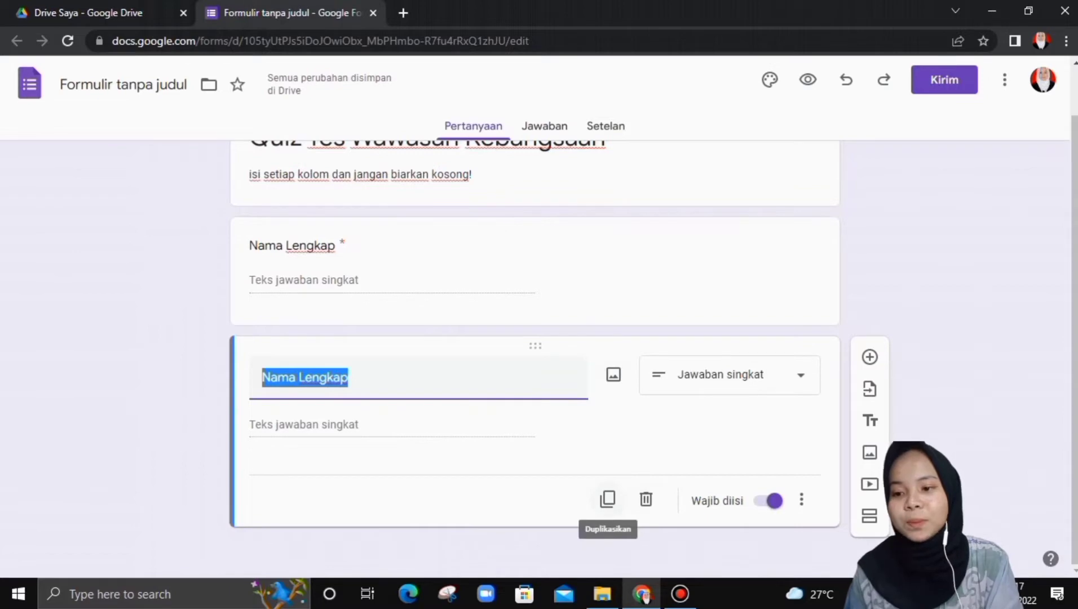
{"action": "left_click", "coordinate": [439, 254]}
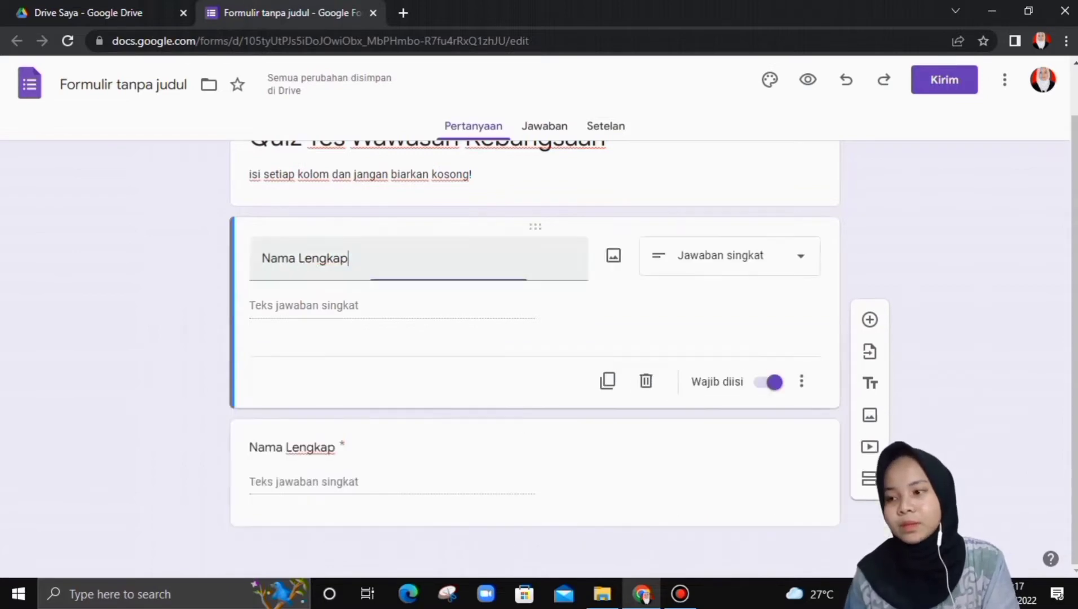
{"action": "left_click", "coordinate": [417, 451]}
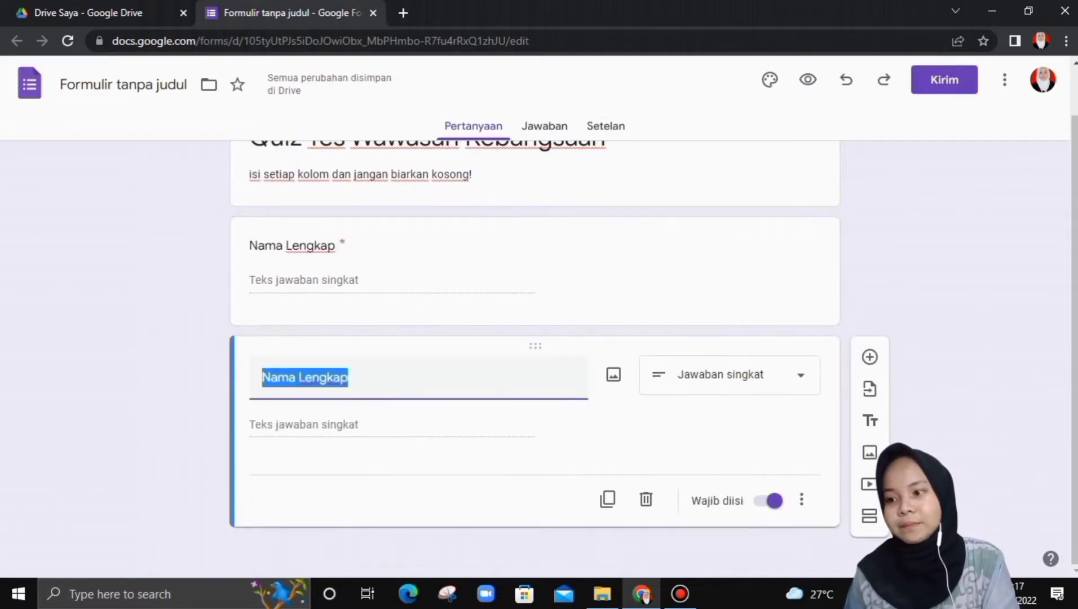
{"action": "key", "text": "BackSpace"}
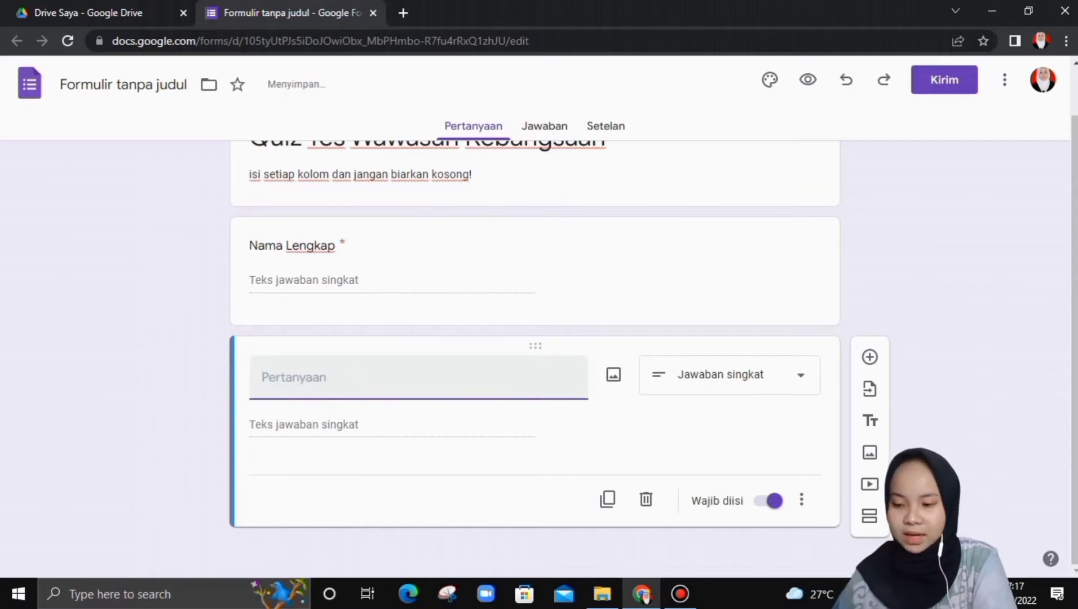
{"action": "type", "text": "NPM"}
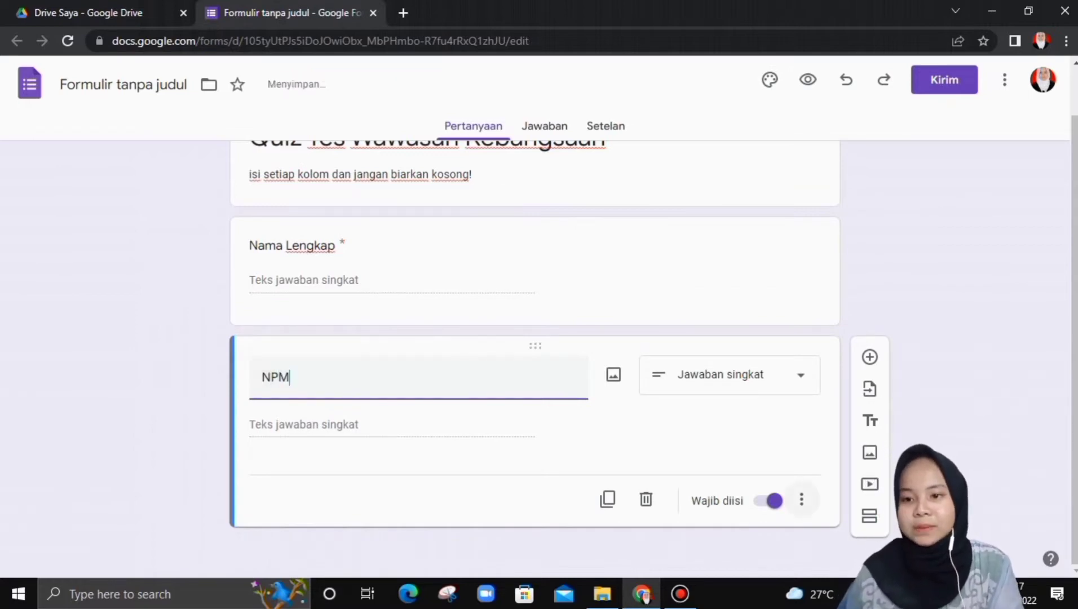
{"action": "scroll", "coordinate": [534, 299], "scroll_direction": "up", "scroll_amount": 1}
{"action": "scroll", "coordinate": [535, 361], "scroll_direction": "down", "scroll_amount": 1}
{"action": "scroll", "coordinate": [535, 361], "scroll_direction": "up", "scroll_amount": 1}
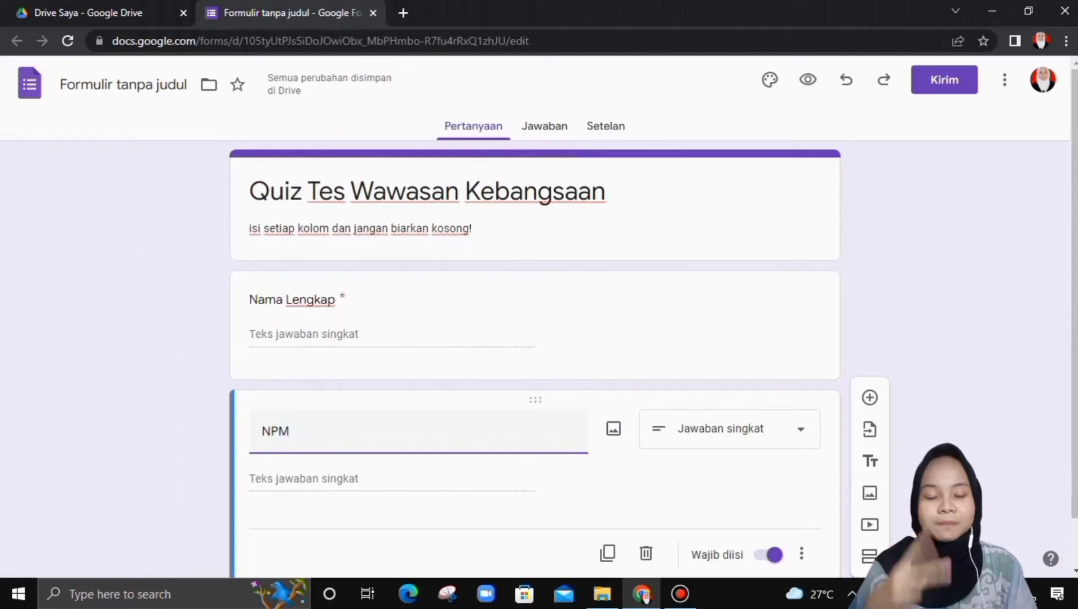
{"action": "scroll", "coordinate": [535, 360], "scroll_direction": "down", "scroll_amount": 1}
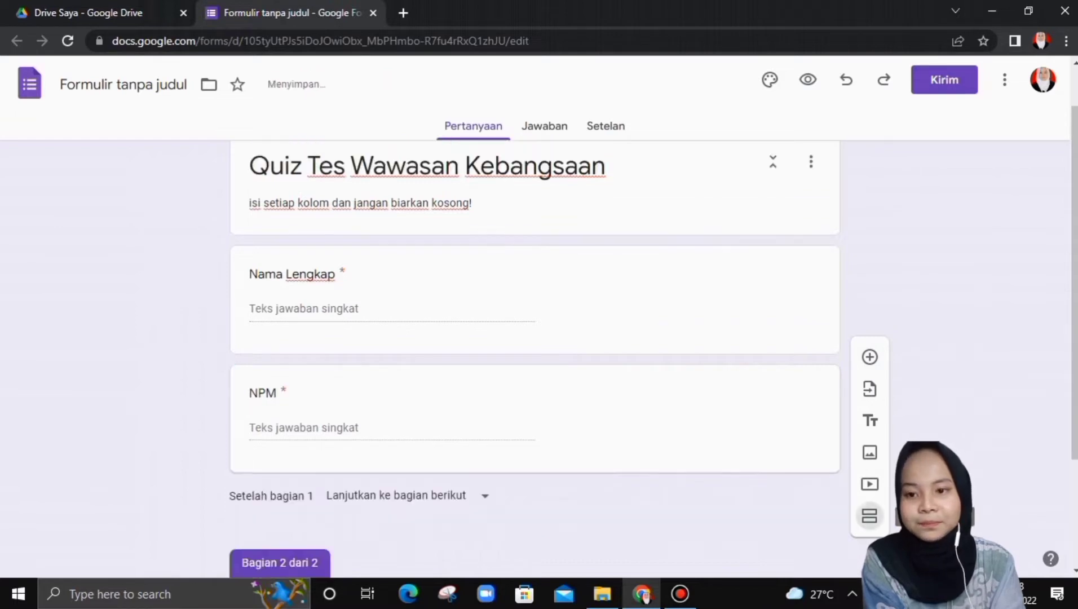
- Add a second section to the form with a blank question in it
{"action": "left_click", "coordinate": [870, 514]}
{"action": "scroll", "coordinate": [535, 361], "scroll_direction": "up", "scroll_amount": 4}
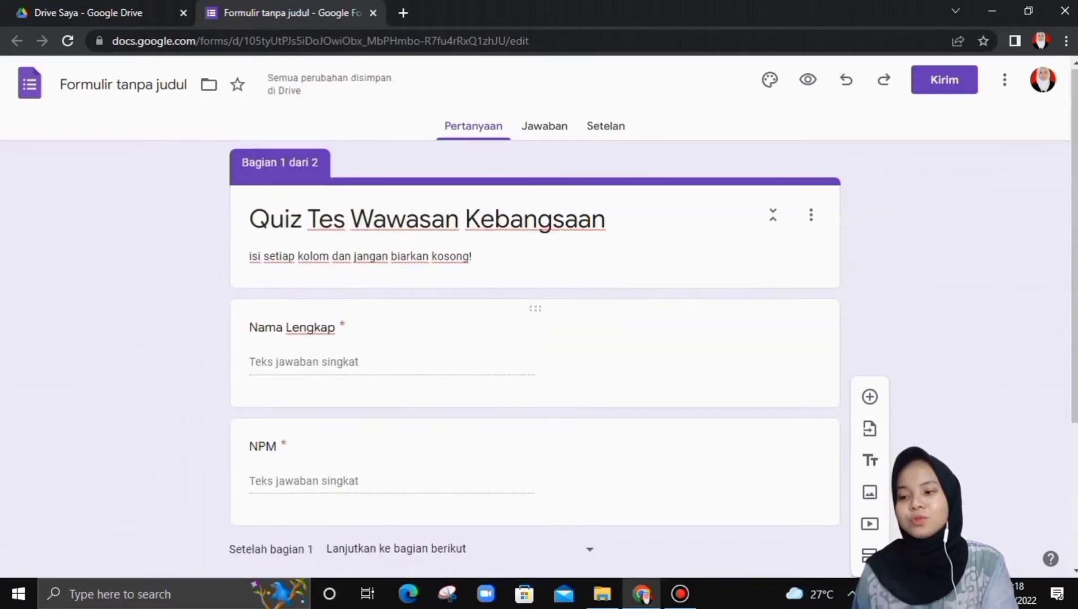
{"action": "scroll", "coordinate": [534, 361], "scroll_direction": "down", "scroll_amount": 4}
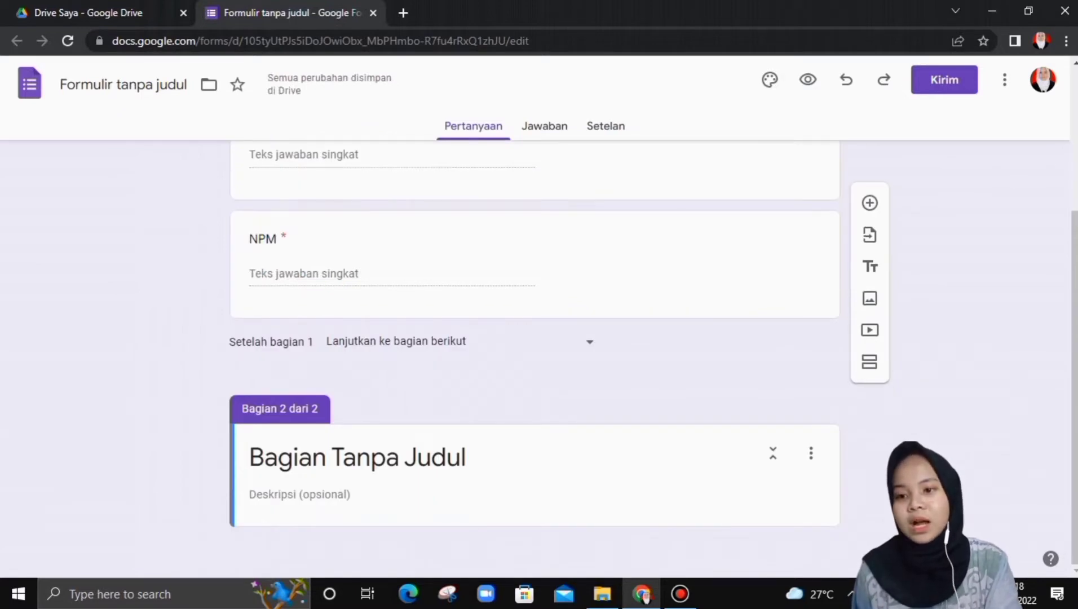
{"action": "left_click", "coordinate": [811, 453]}
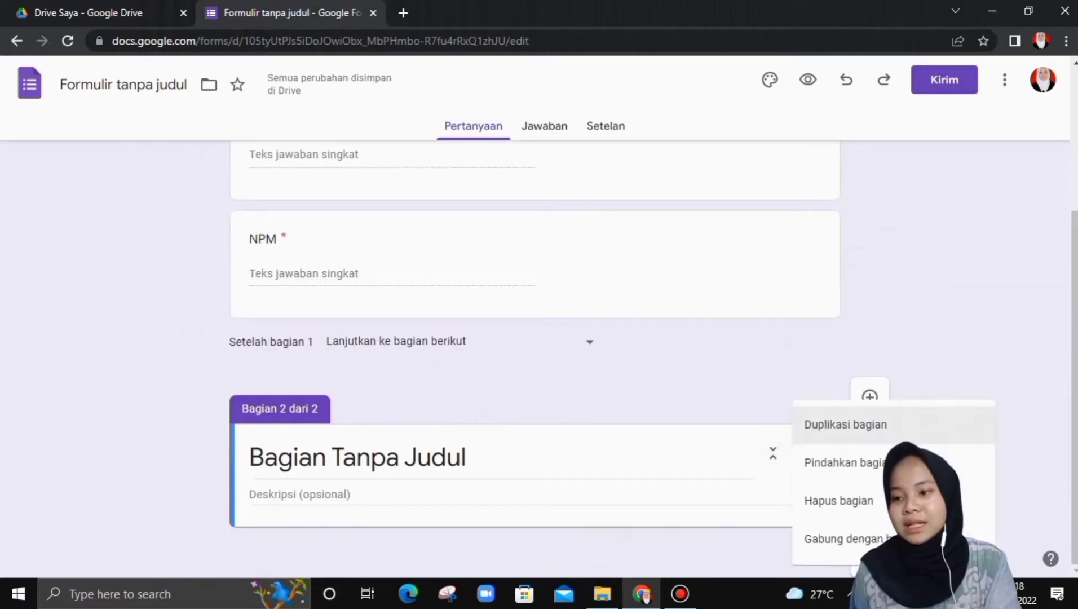
{"action": "left_click", "coordinate": [462, 457]}
{"action": "left_click", "coordinate": [461, 457]}
{"action": "left_click", "coordinate": [467, 457]}
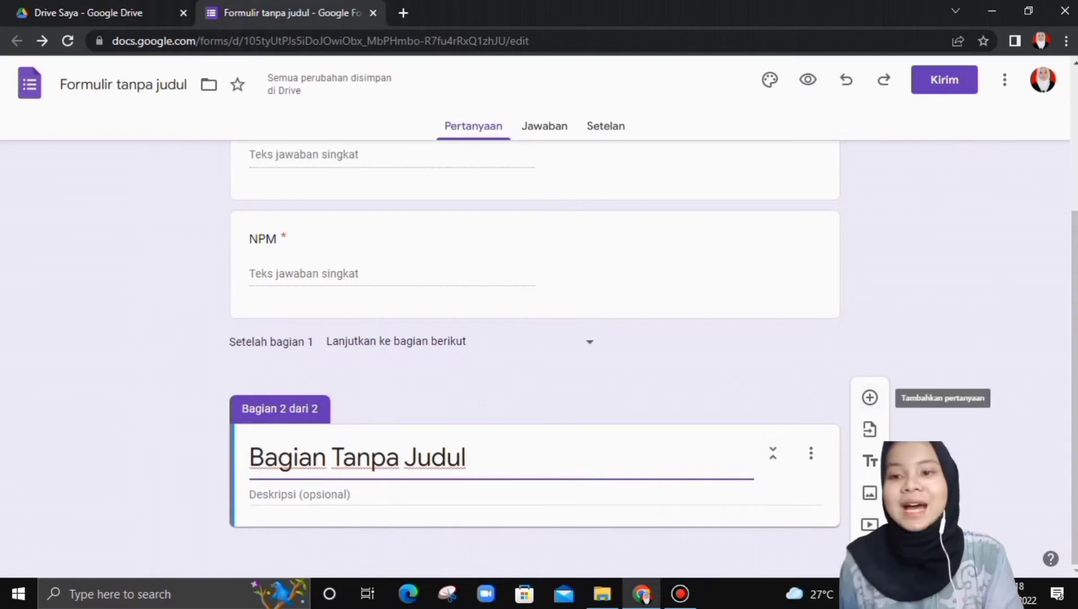
{"action": "left_click", "coordinate": [869, 397]}
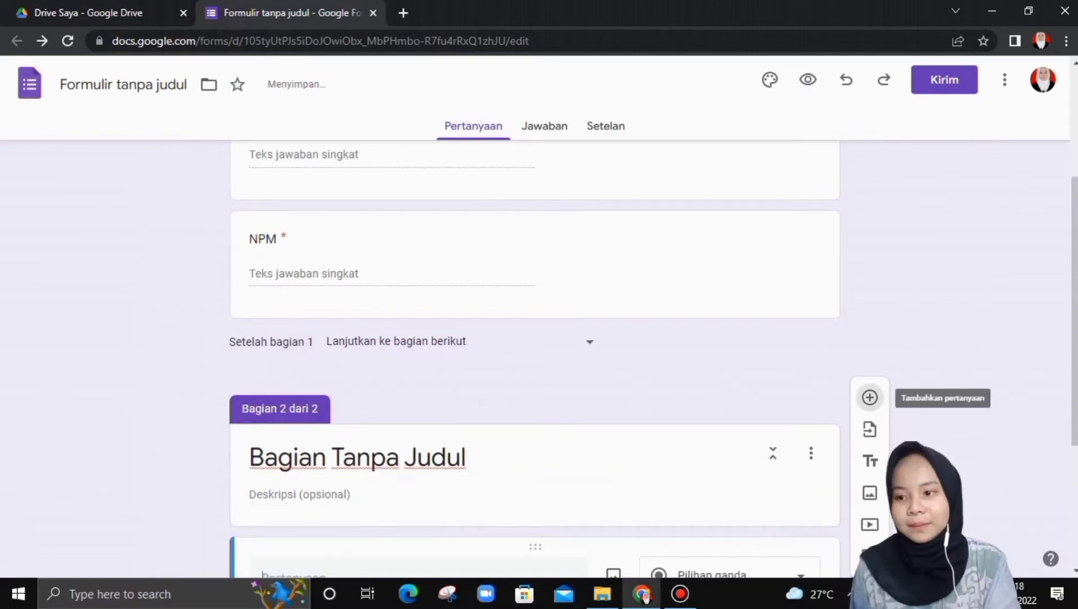
- Rename the new section from 'Bagian Tanpa Judul' to 'TWK'
{"action": "left_click", "coordinate": [447, 229]}
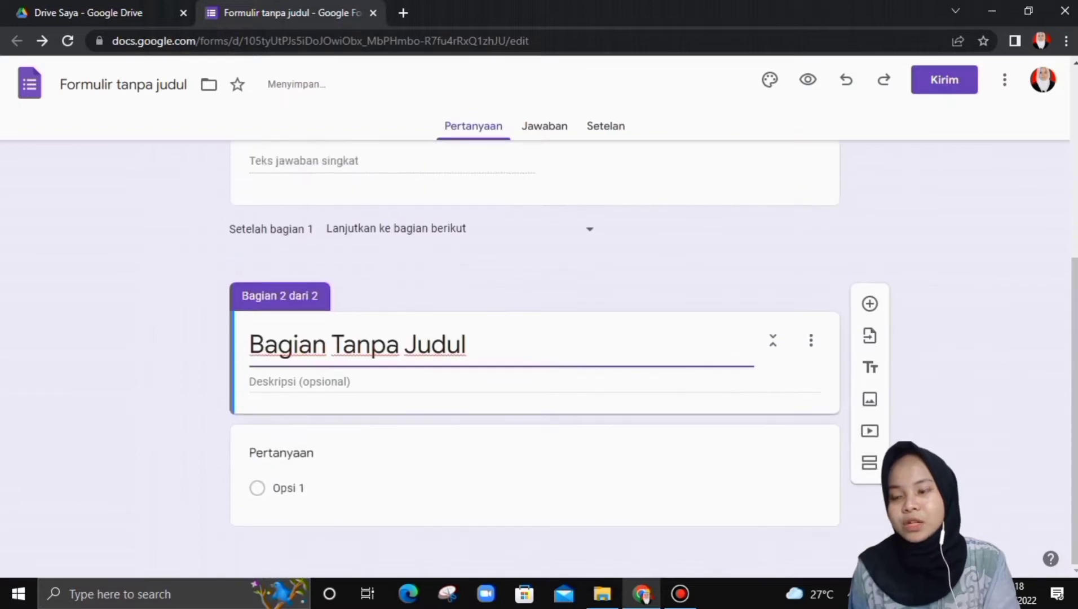
{"action": "scroll", "coordinate": [462, 345], "scroll_direction": "up", "scroll_amount": 4}
{"action": "scroll", "coordinate": [462, 345], "scroll_direction": "down", "scroll_amount": 4}
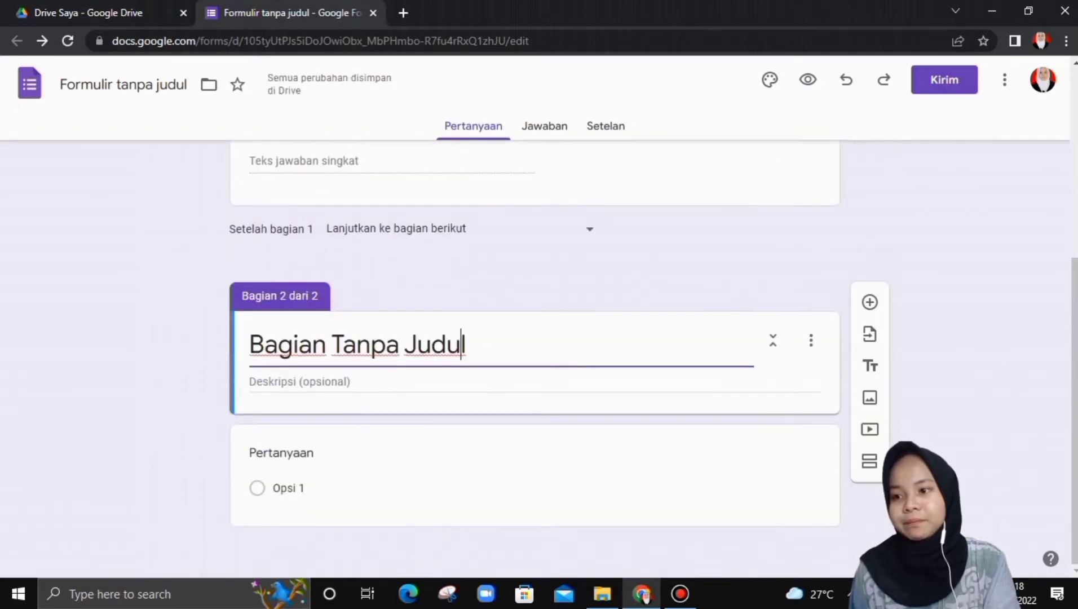
{"action": "key", "text": "BackSpace"}
{"action": "key", "text": "BackSpace"}
{"action": "key", "text": "BackSpace"}
{"action": "key", "text": "BackSpace"}
{"action": "key", "text": "BackSpace"}
{"action": "key", "text": "BackSpace"}
{"action": "key", "text": "BackSpace"}
{"action": "key", "text": "BackSpace"}
{"action": "key", "text": "BackSpace"}
{"action": "key", "text": "BackSpace"}
{"action": "key", "text": "BackSpace"}
{"action": "key", "text": "BackSpace"}
{"action": "key", "text": "BackSpace"}
{"action": "key", "text": "BackSpace"}
{"action": "key", "text": "BackSpace"}
{"action": "key", "text": "BackSpace"}
{"action": "key", "text": "BackSpace"}
{"action": "key", "text": "BackSpace"}
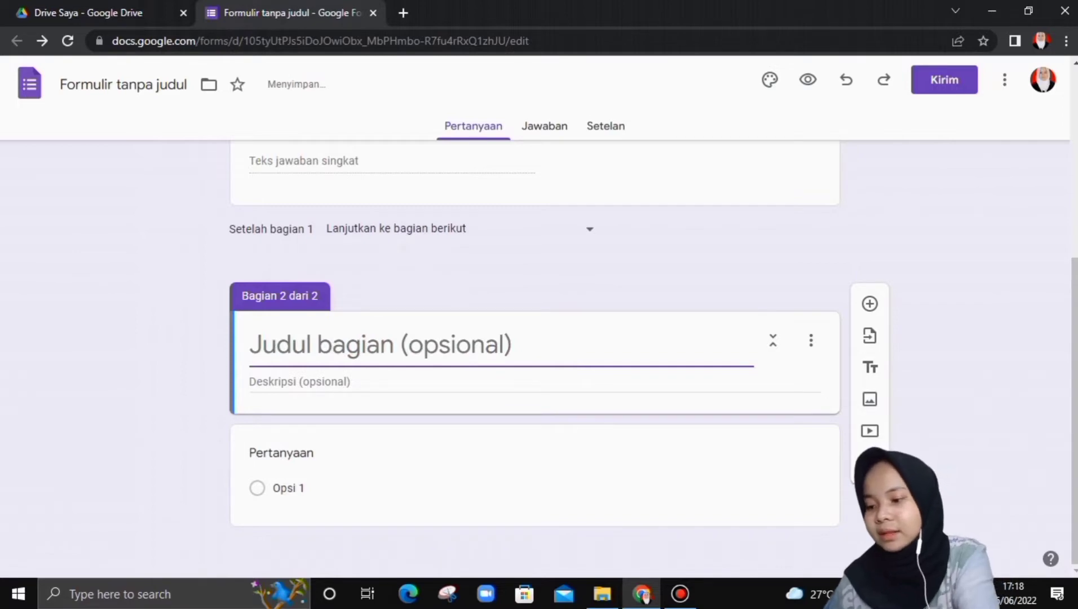
{"action": "type", "text": "TWK"}
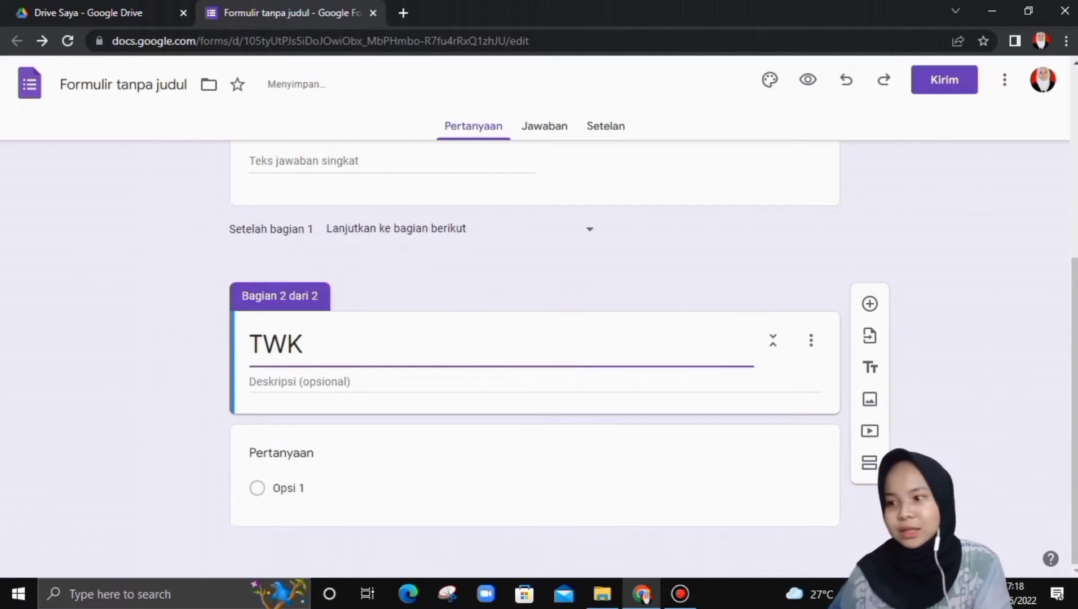
- Describe the section as 'tes ini menguji seberapa banyak pengetahuan kalian terhadap NKRI'
{"action": "left_click", "coordinate": [358, 382]}
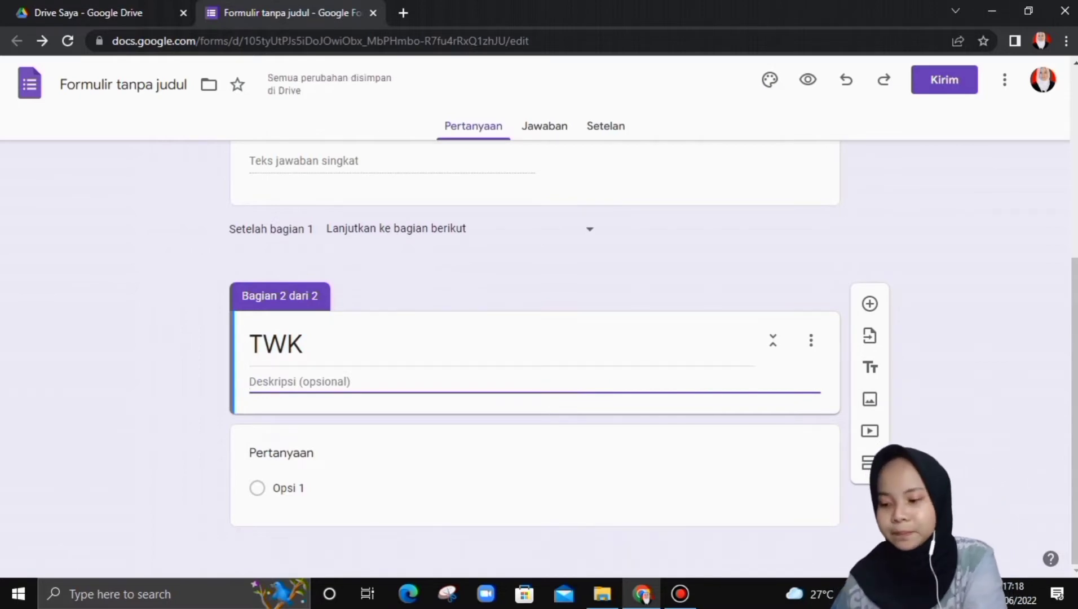
{"action": "type", "text": "tes ini "}
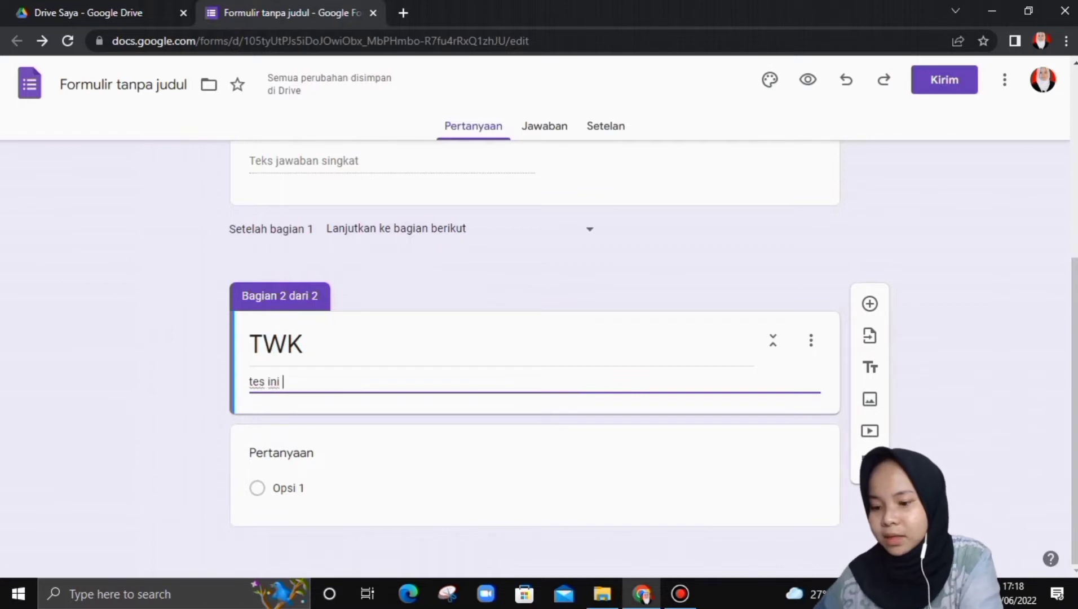
{"action": "type", "text": "menguji"}
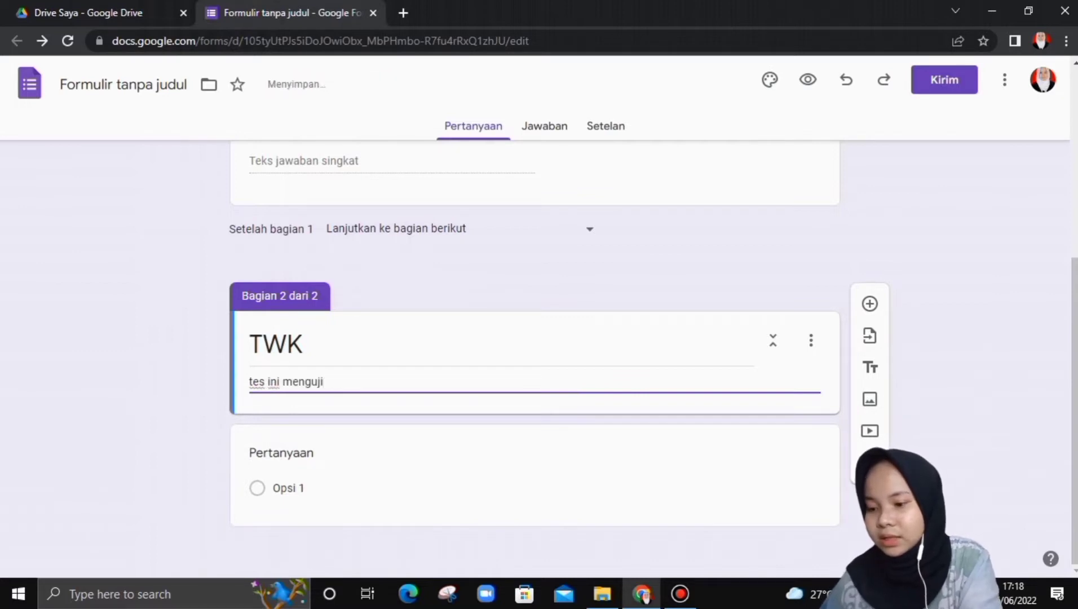
{"action": "type", "text": "seberapa banya"}
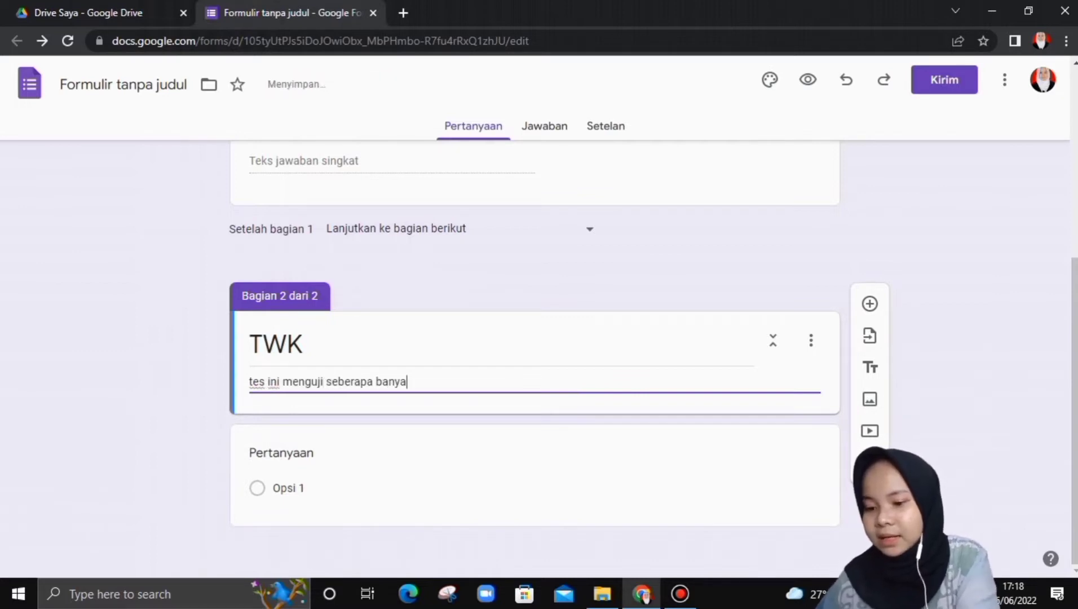
{"action": "type", "text": "k p"}
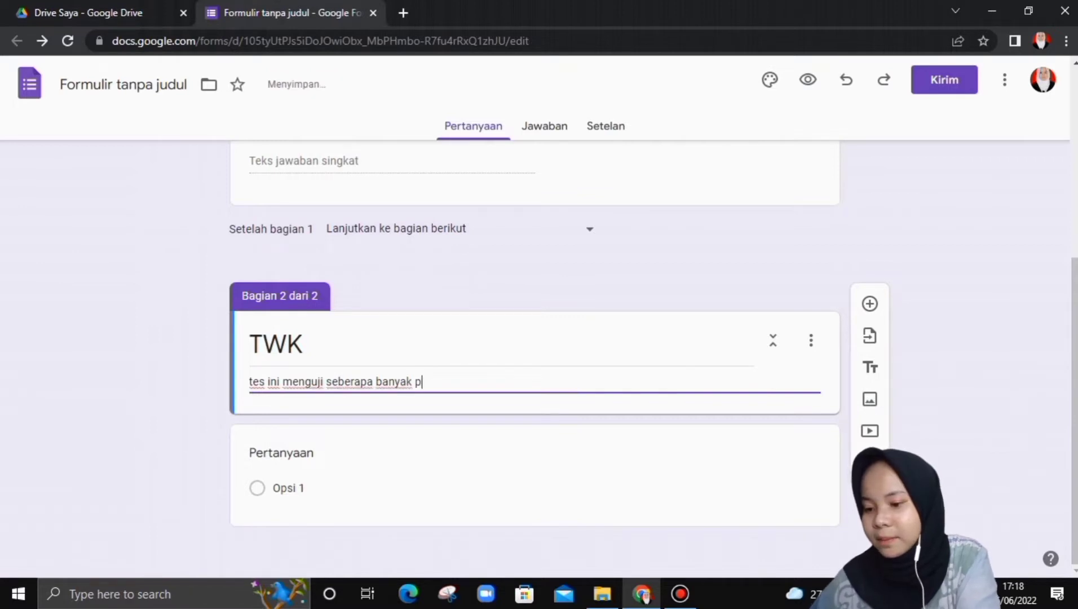
{"action": "type", "text": "engetahuan kal"}
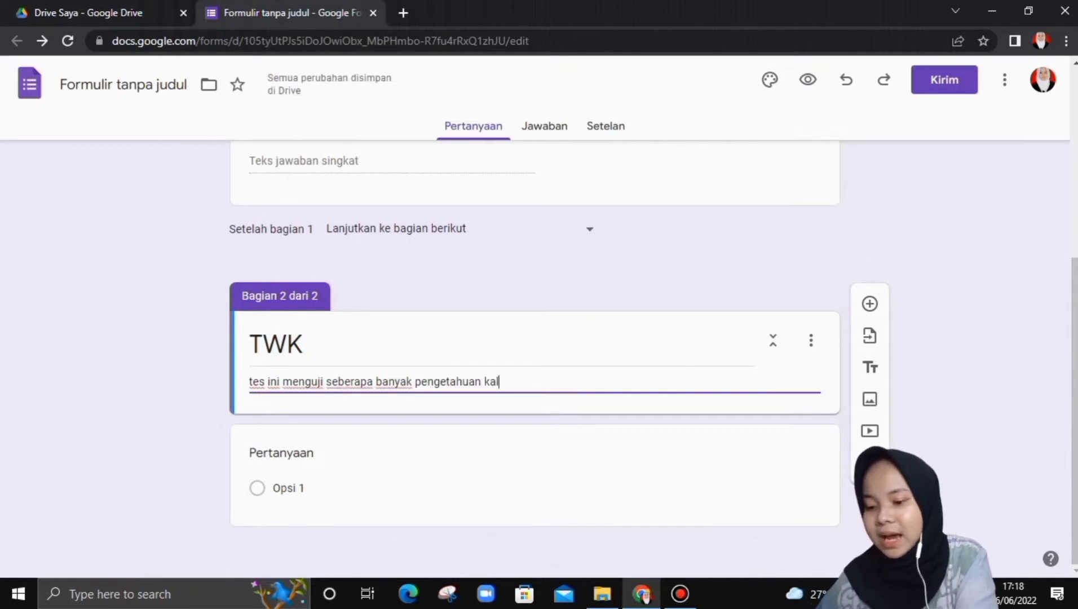
{"action": "type", "text": "ian terhadap "}
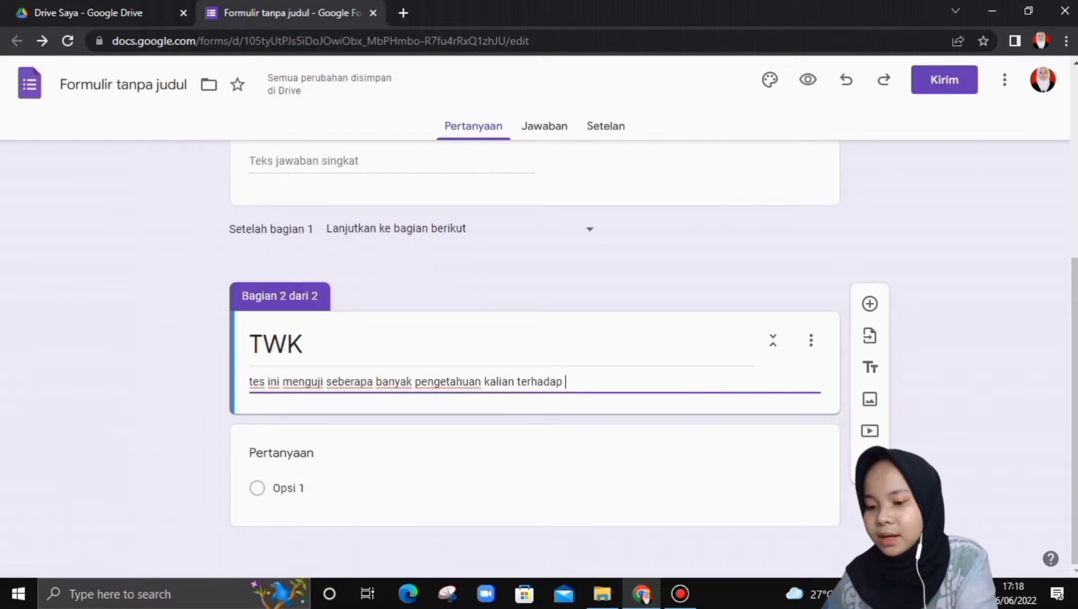
{"action": "type", "text": "NKRI"}
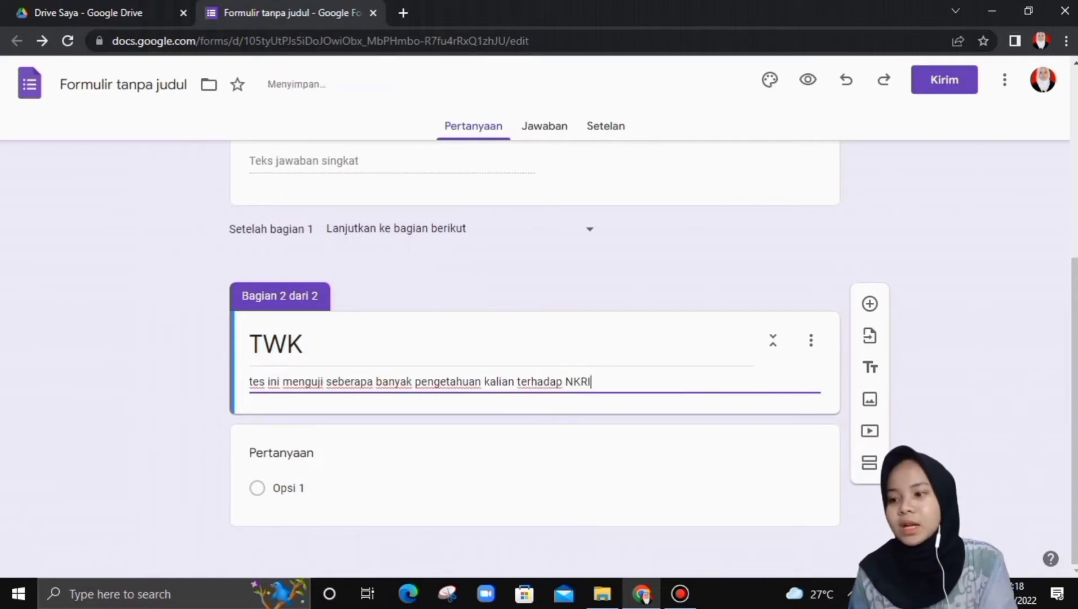
{"action": "left_click", "coordinate": [315, 455]}
{"action": "scroll", "coordinate": [534, 361], "scroll_direction": "down", "scroll_amount": 2}
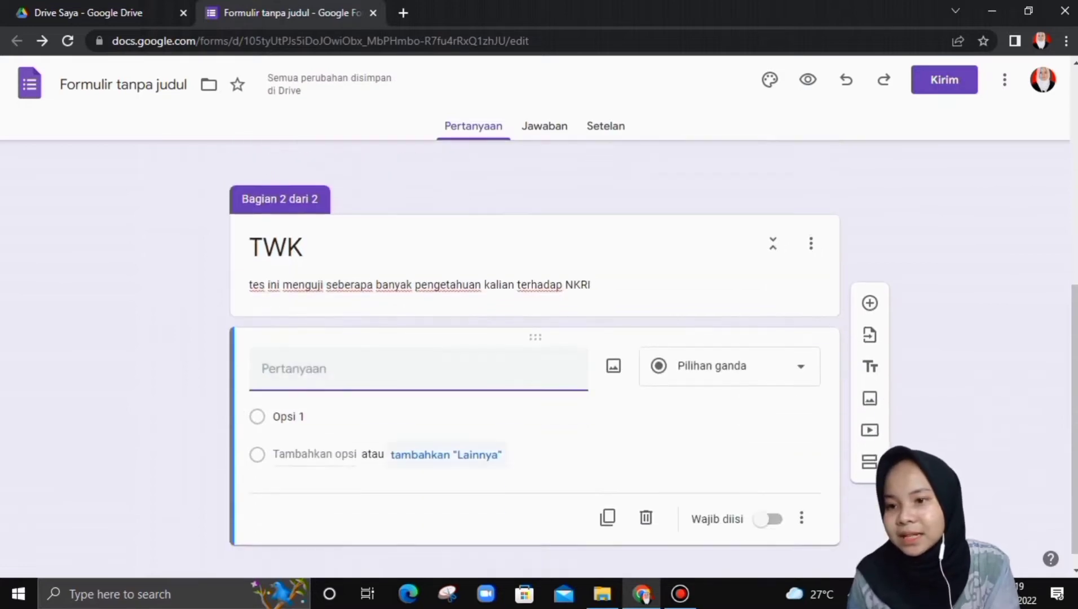
{"action": "left_click", "coordinate": [729, 347]}
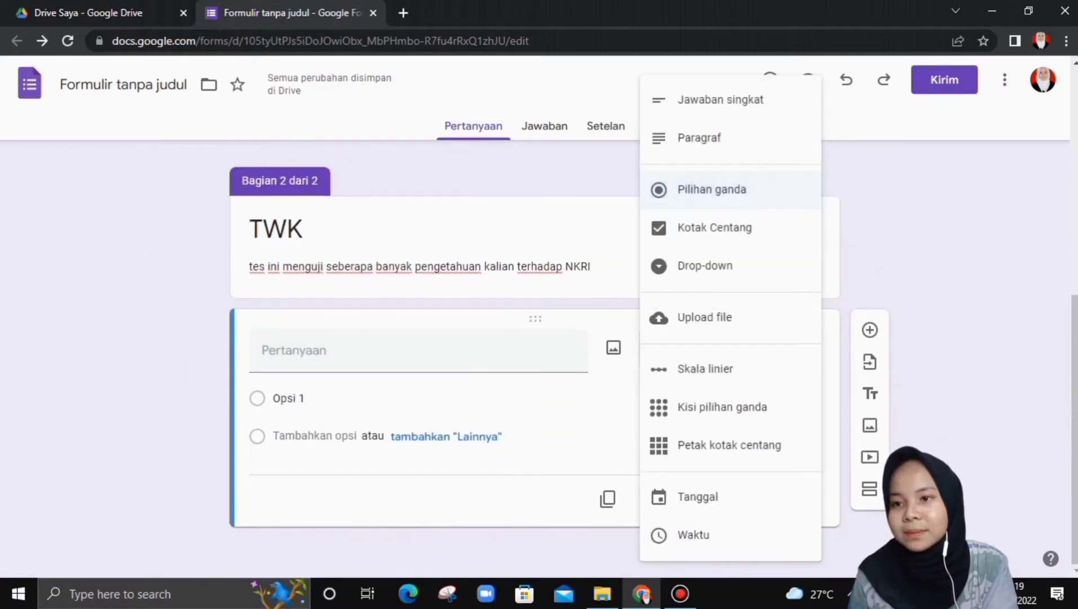
{"action": "left_click", "coordinate": [712, 190]}
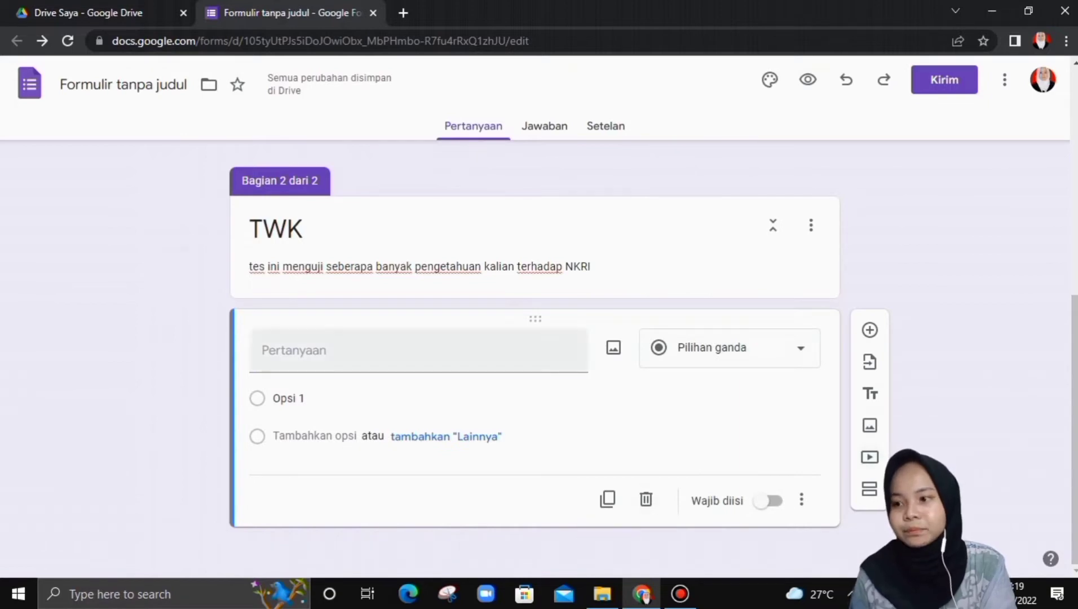
{"action": "left_click", "coordinate": [345, 351]}
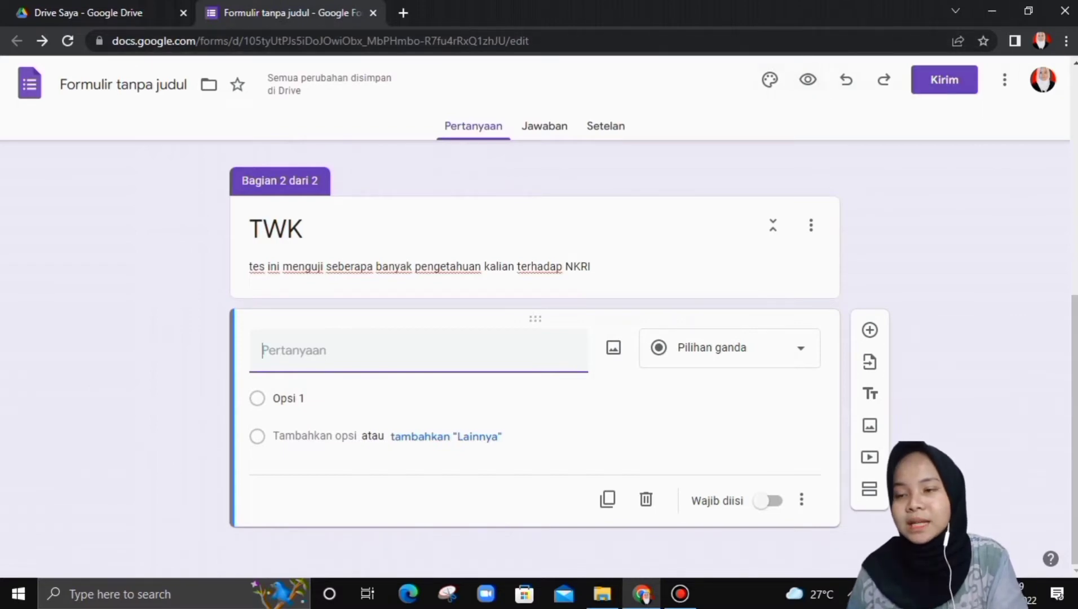
- Turn the form into a graded quiz in Setelan
{"action": "left_click", "coordinate": [605, 127]}
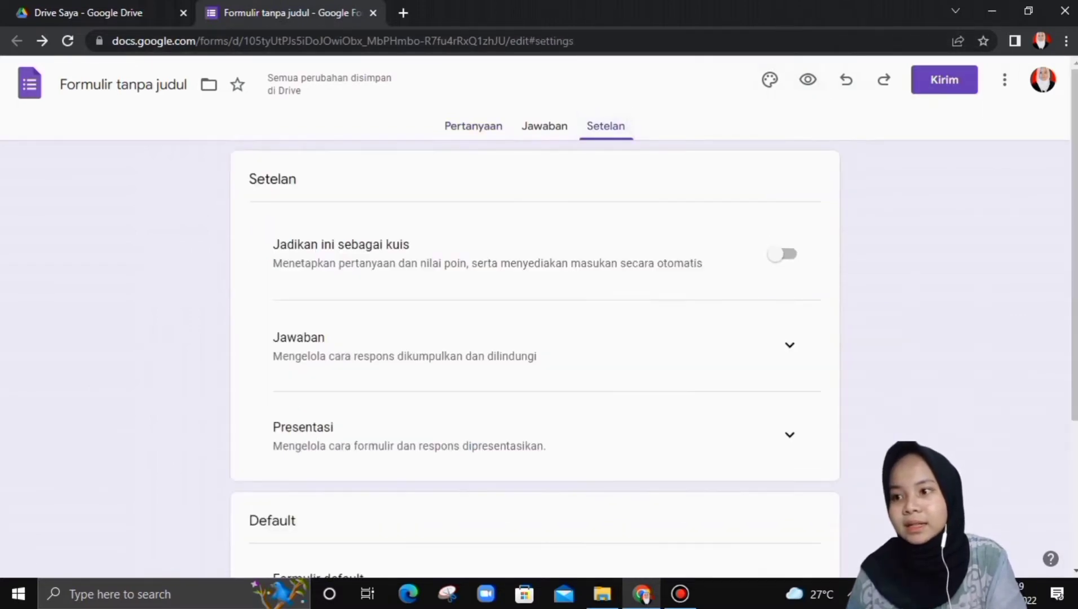
{"action": "scroll", "coordinate": [535, 360], "scroll_direction": "down", "scroll_amount": 3}
{"action": "scroll", "coordinate": [535, 360], "scroll_direction": "up", "scroll_amount": 3}
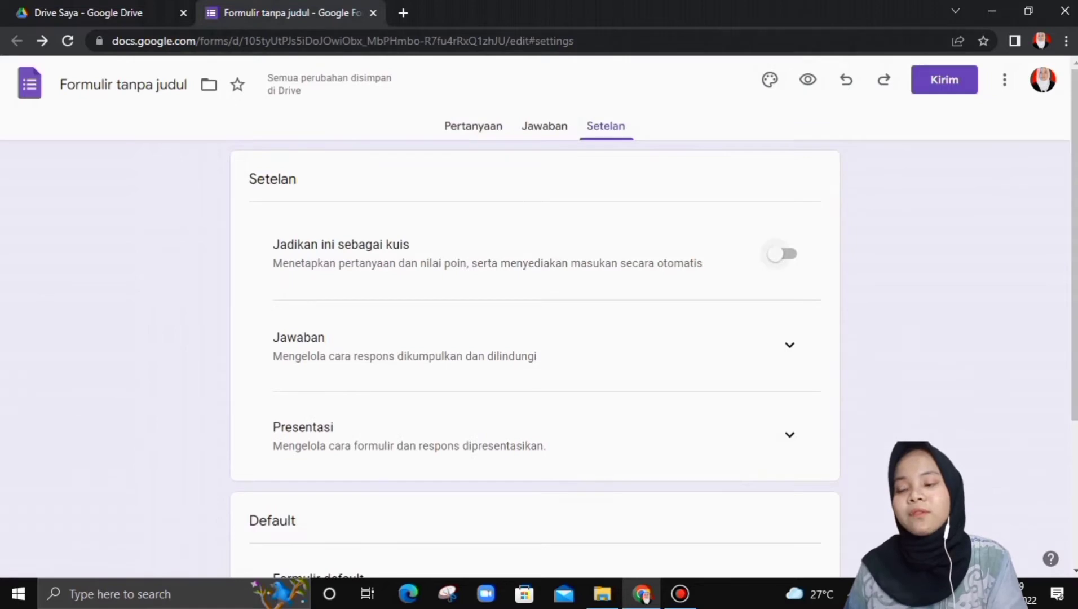
{"action": "left_click", "coordinate": [782, 253]}
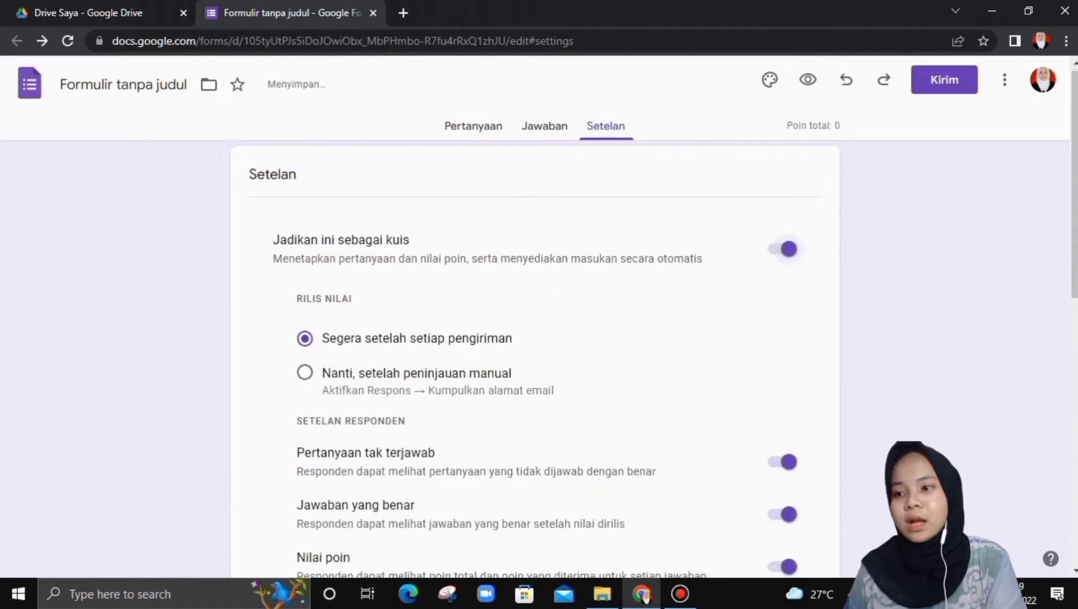
- Hide the correct answers from respondents
{"action": "scroll", "coordinate": [781, 253], "scroll_direction": "down", "scroll_amount": 3}
{"action": "scroll", "coordinate": [782, 254], "scroll_direction": "up", "scroll_amount": 3}
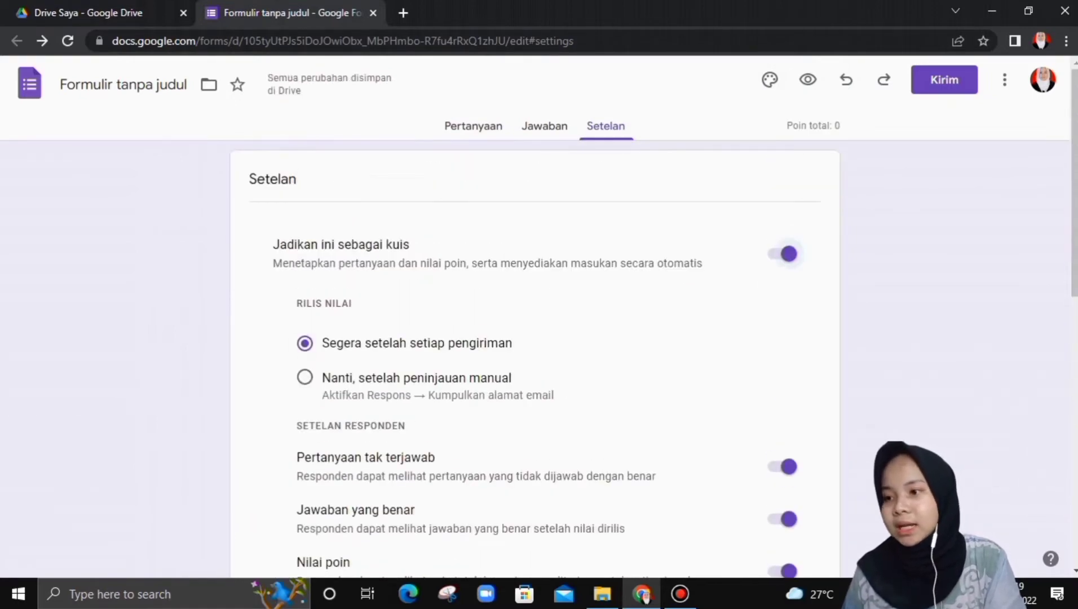
{"action": "scroll", "coordinate": [534, 360], "scroll_direction": "down", "scroll_amount": 1}
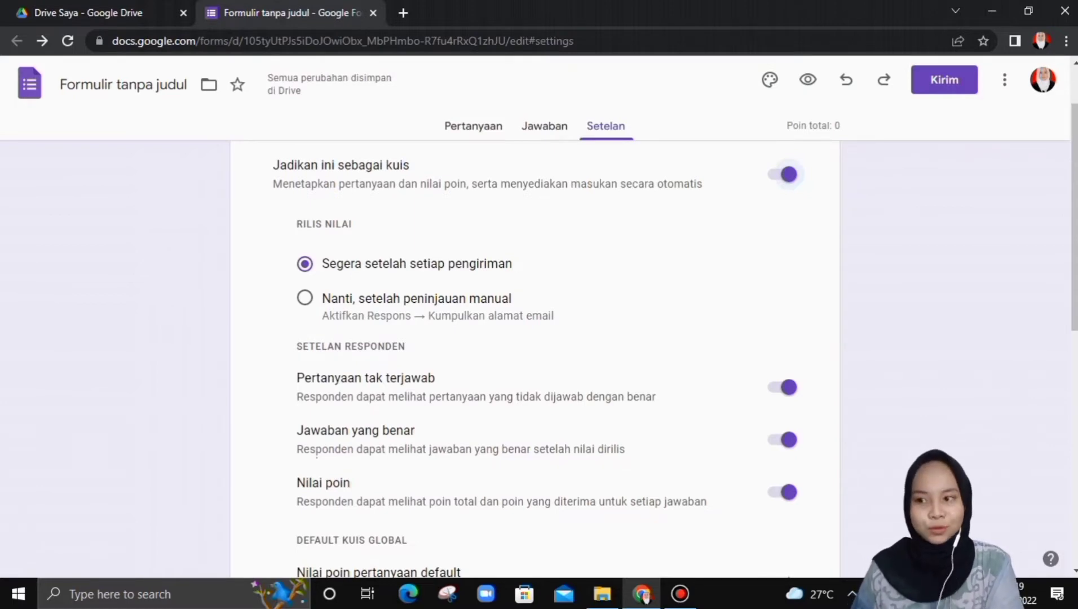
{"action": "scroll", "coordinate": [535, 339], "scroll_direction": "down", "scroll_amount": 2}
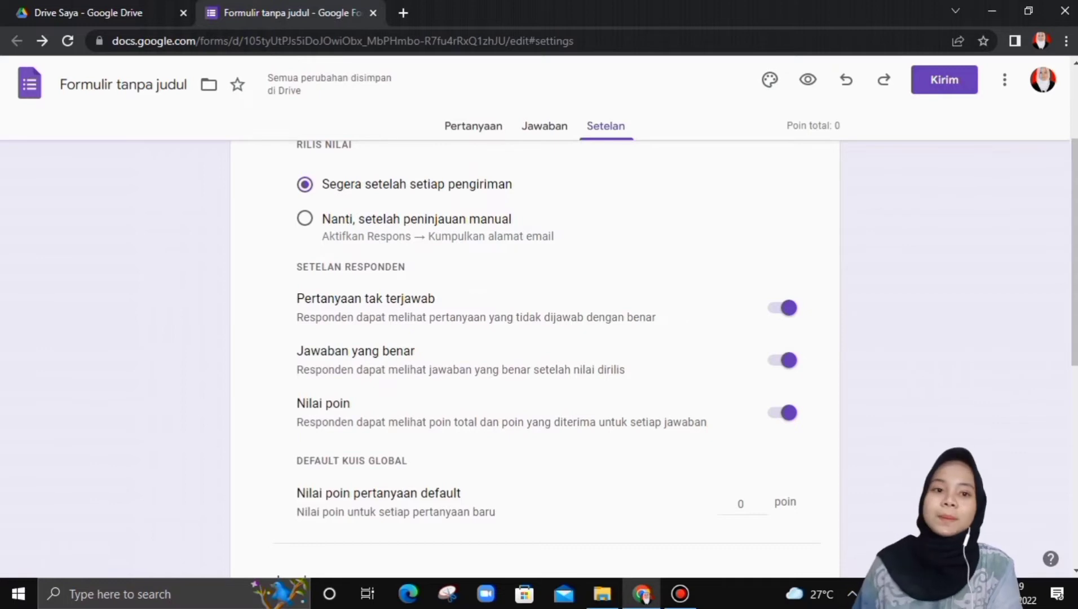
{"action": "left_click", "coordinate": [784, 360]}
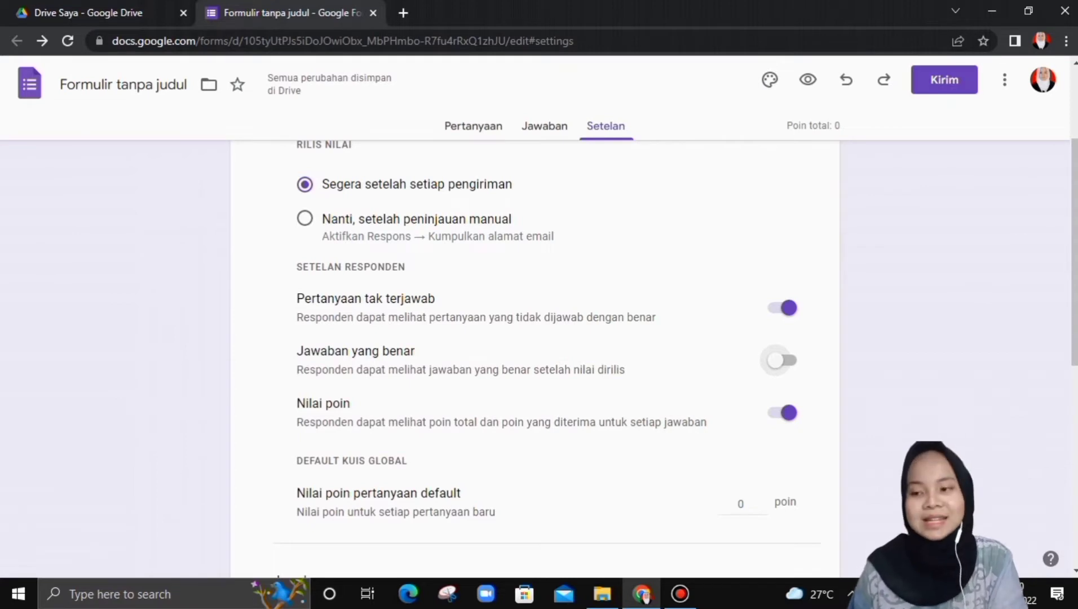
- Set the default question point value for new questions to 20
{"action": "scroll", "coordinate": [542, 355], "scroll_direction": "down", "scroll_amount": 2}
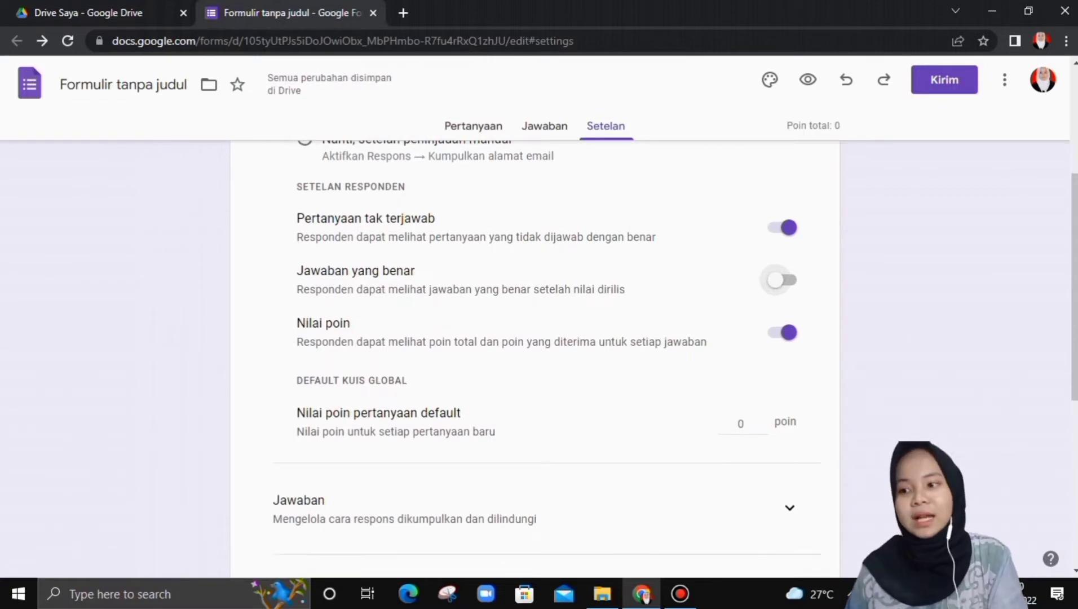
{"action": "scroll", "coordinate": [535, 355], "scroll_direction": "down", "scroll_amount": 2}
{"action": "left_click_drag", "start_coordinate": [297, 335], "coordinate": [462, 334]}
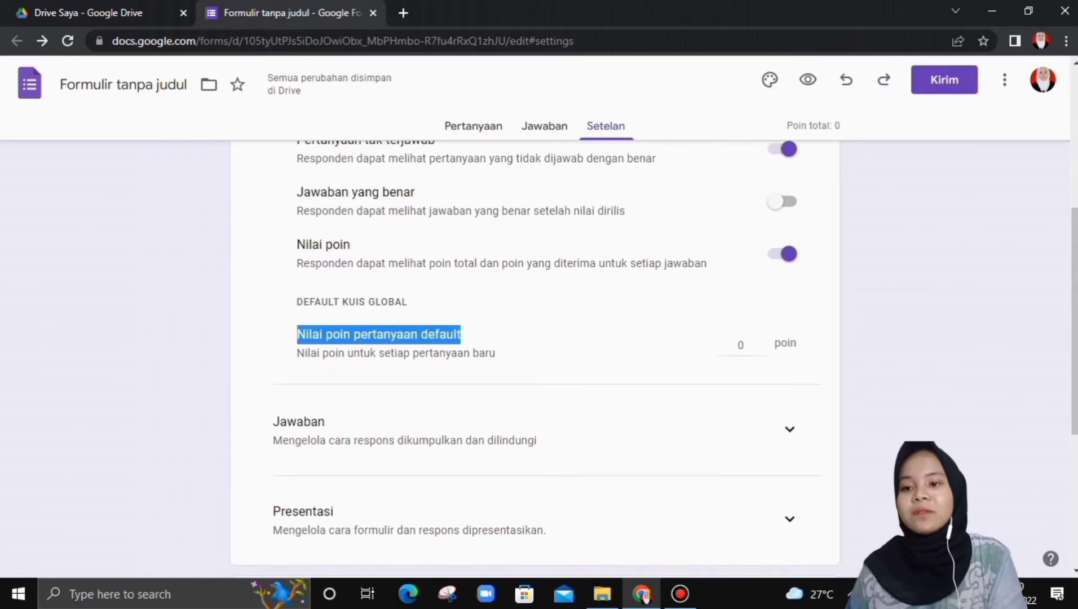
{"action": "left_click", "coordinate": [741, 345]}
{"action": "type", "text": "20"}
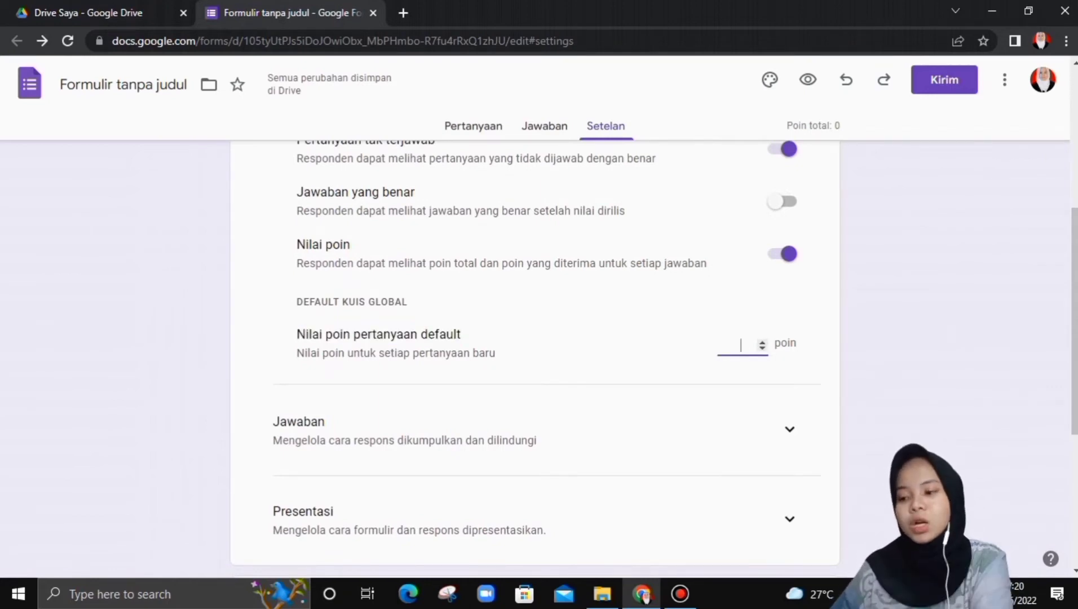
{"action": "scroll", "coordinate": [534, 355], "scroll_direction": "up", "scroll_amount": 5}
{"action": "left_click", "coordinate": [470, 125]}
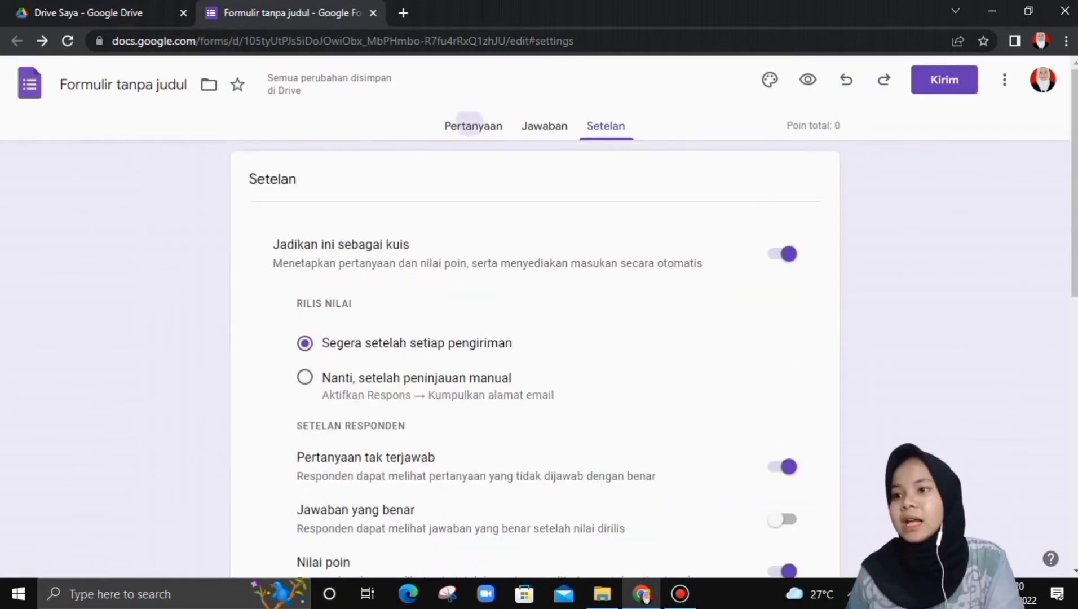
- Enter '1. Tanggal berapa Amandemen pertama UUD?' as the first TWK question
{"action": "scroll", "coordinate": [535, 355], "scroll_direction": "down", "scroll_amount": 3}
{"action": "scroll", "coordinate": [338, 403], "scroll_direction": "down", "scroll_amount": 3}
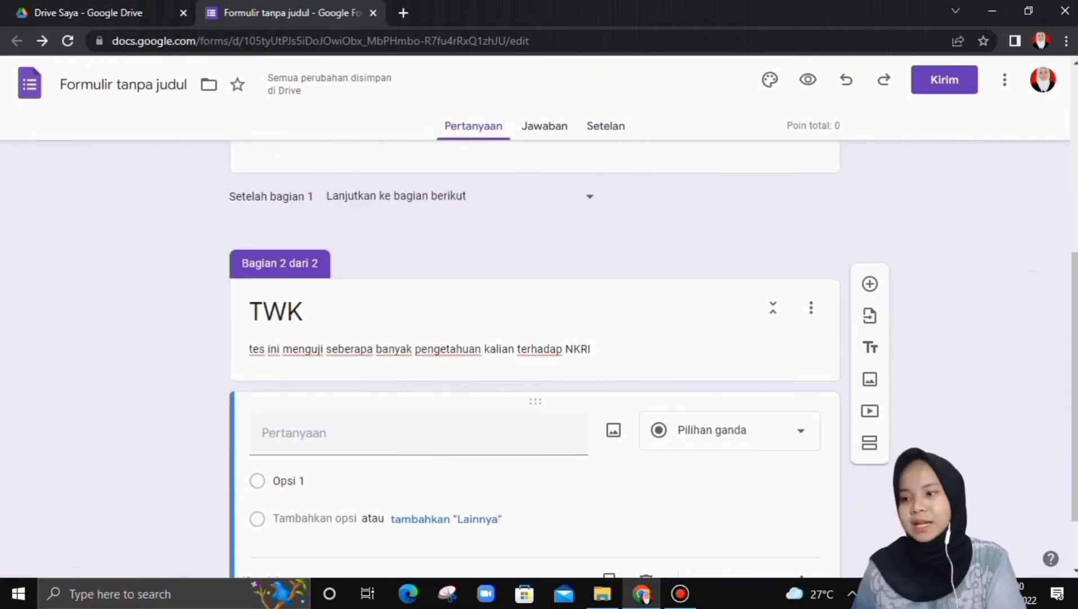
{"action": "left_click", "coordinate": [304, 350]}
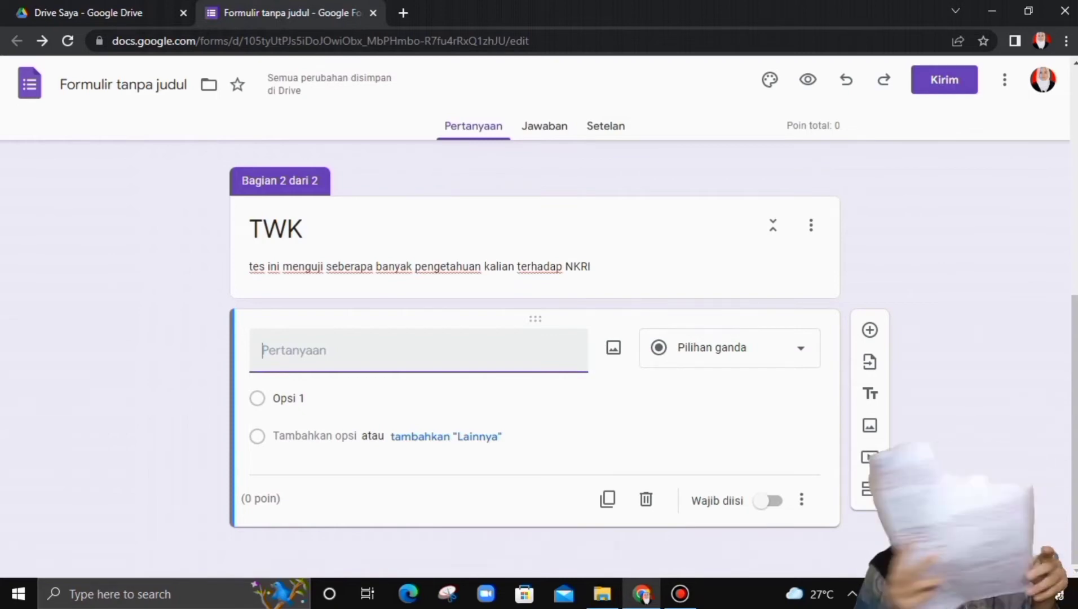
{"action": "type", "text": "1. kapan"}
{"action": "key", "text": "BackSpace"}
{"action": "key", "text": "BackSpace"}
{"action": "key", "text": "BackSpace"}
{"action": "key", "text": "BackSpace"}
{"action": "key", "text": "BackSpace"}
{"action": "key", "text": "BackSpace"}
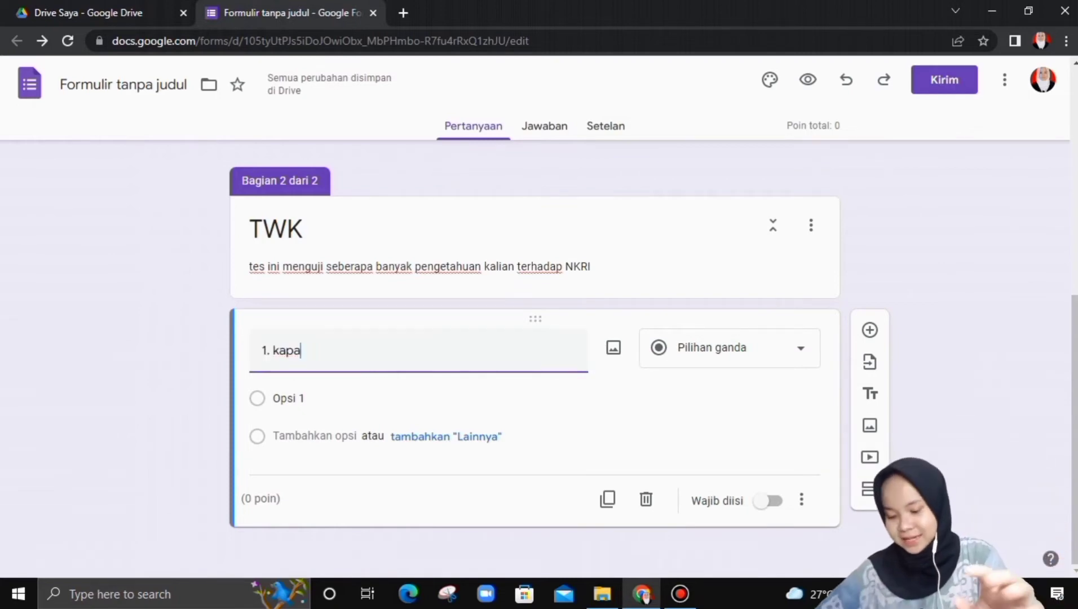
{"action": "type", "text": "Tan"}
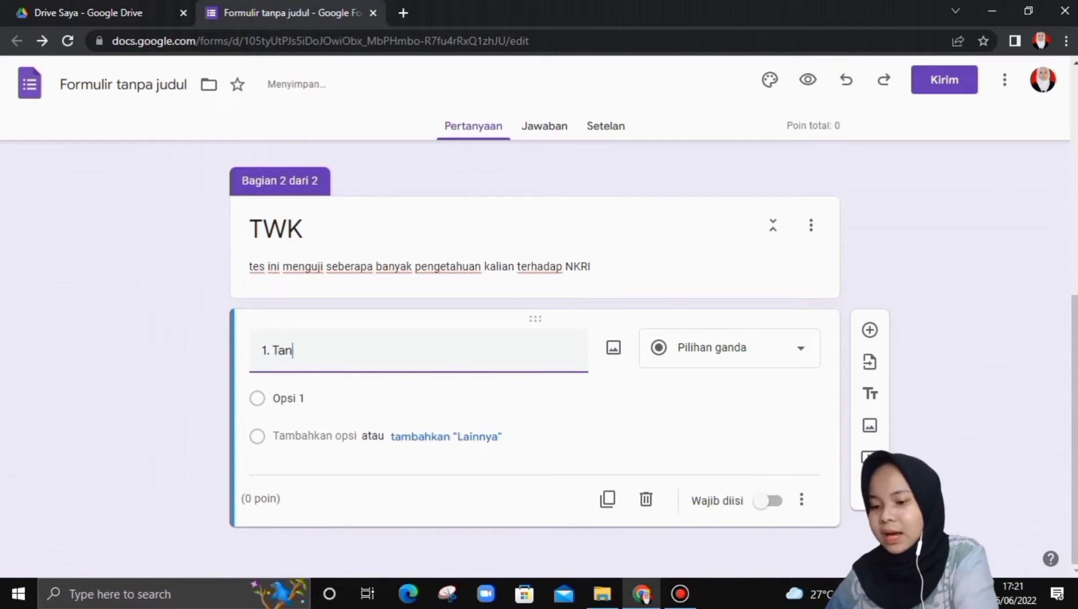
{"action": "type", "text": "ggal berapa Amana"}
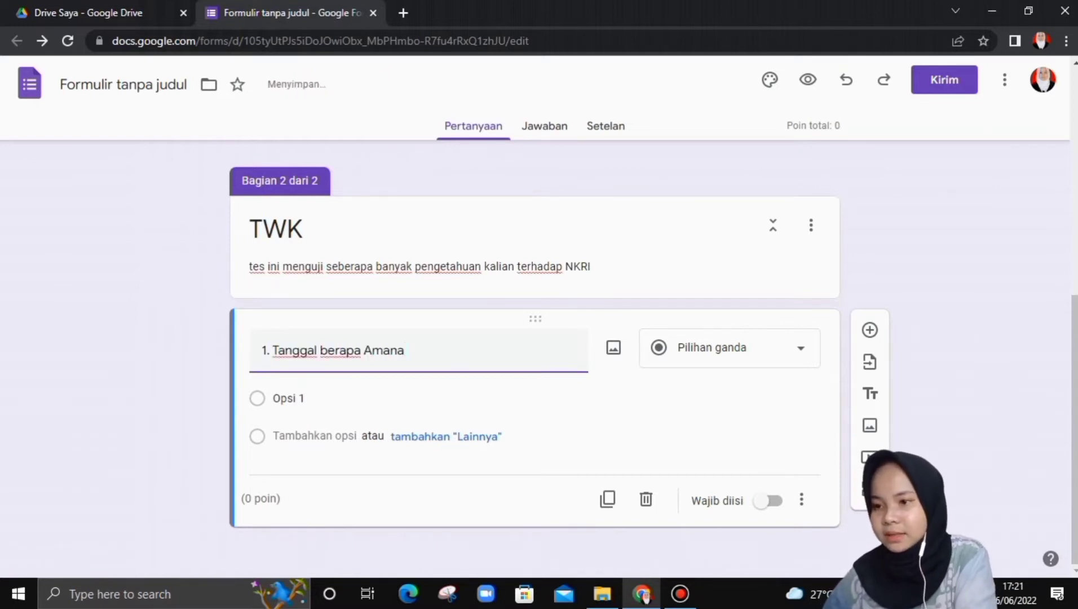
{"action": "key", "text": "BackSpace"}
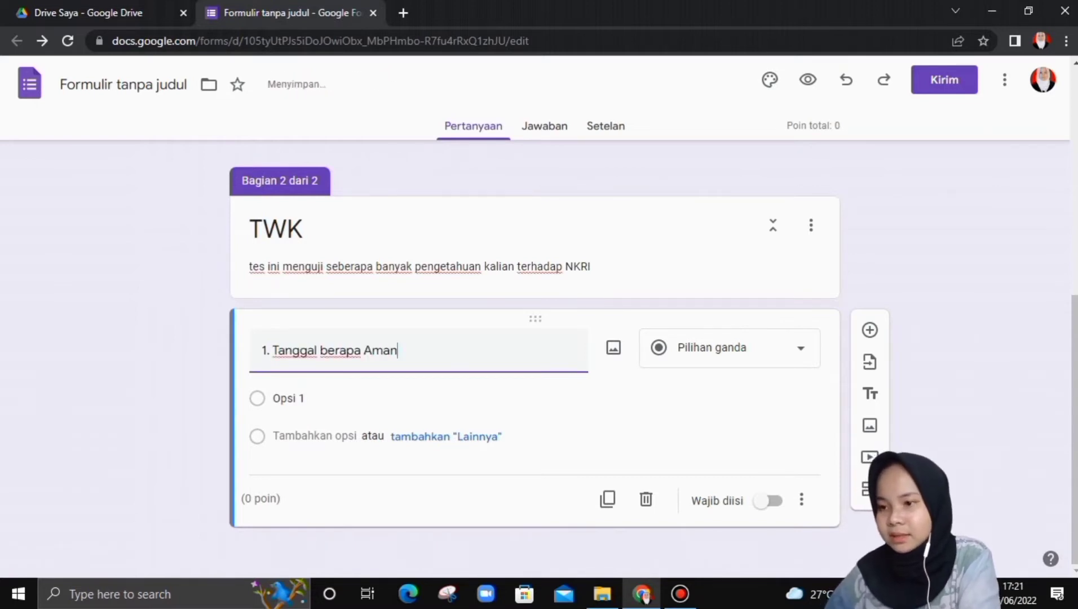
{"action": "type", "text": "demen pertama"}
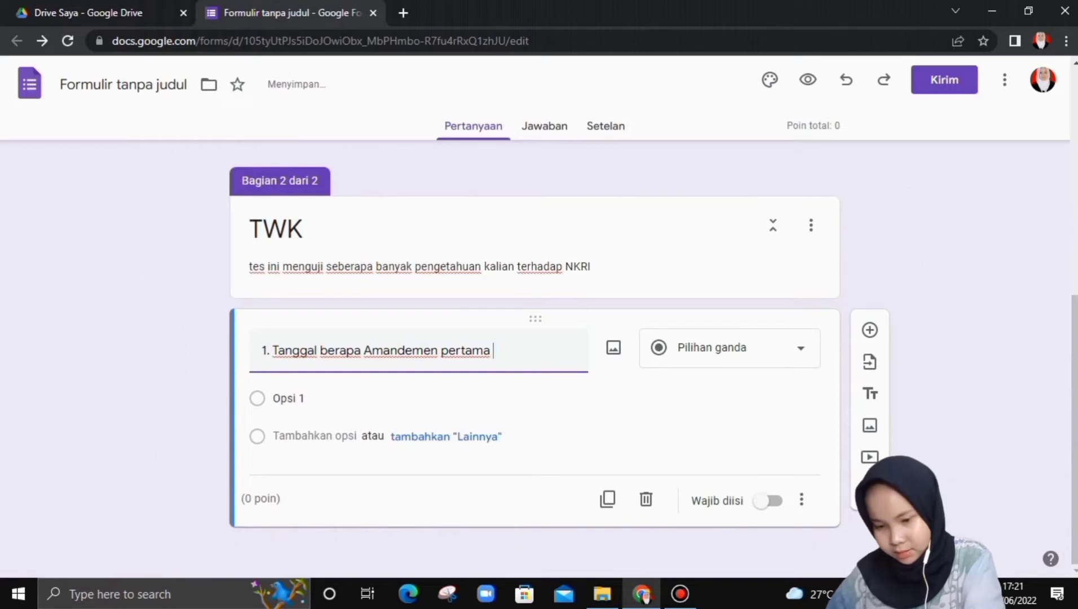
{"action": "type", "text": " UU"}
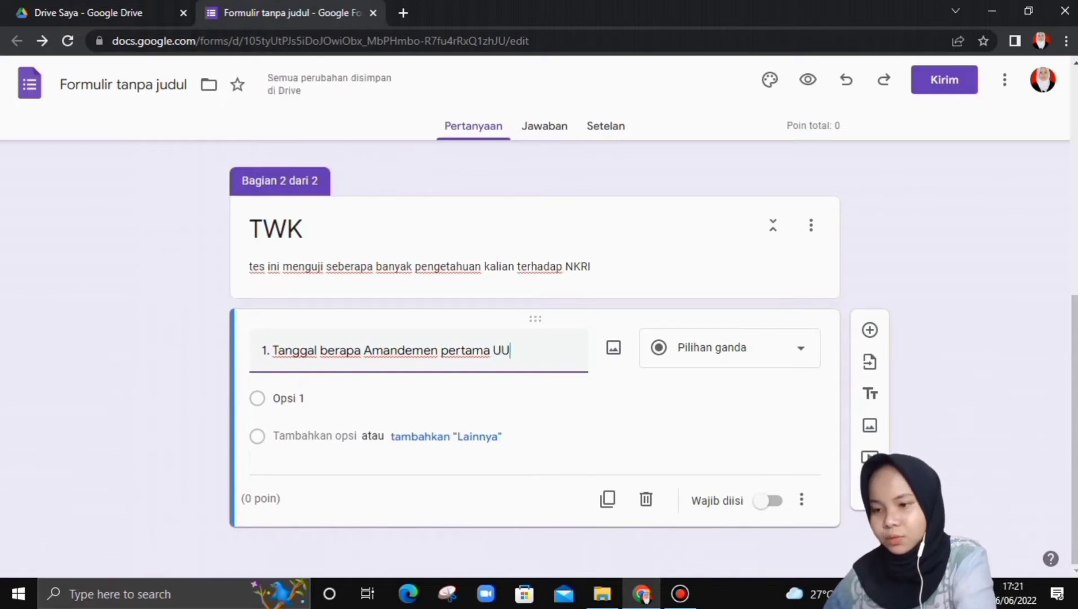
{"action": "type", "text": "D?"}
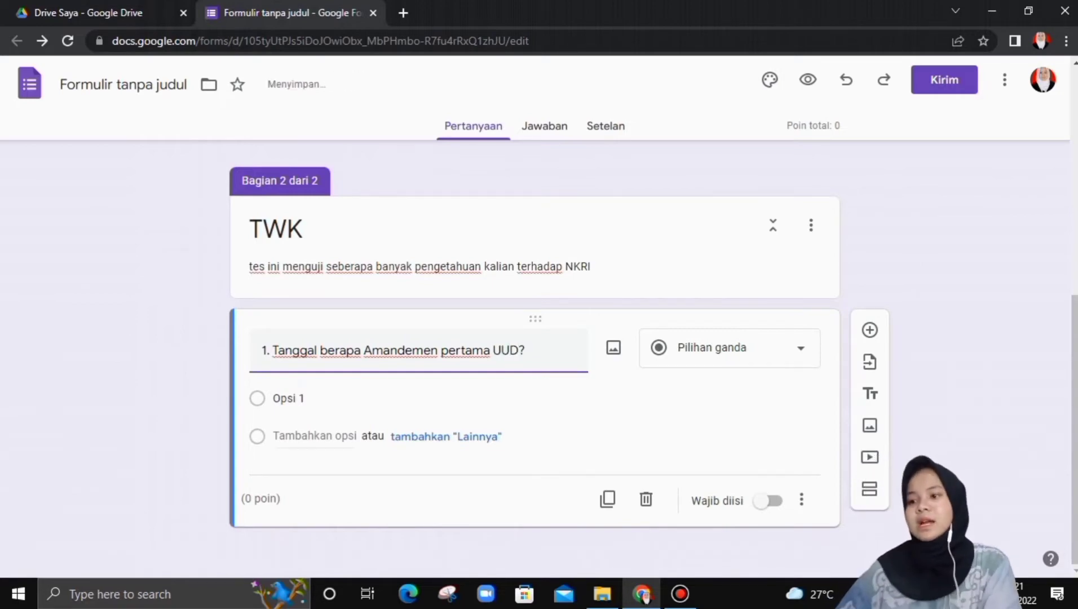
- Add answer options '18 Agustus 1999' and '9 September 2001' to question 1
{"action": "left_click", "coordinate": [304, 398]}
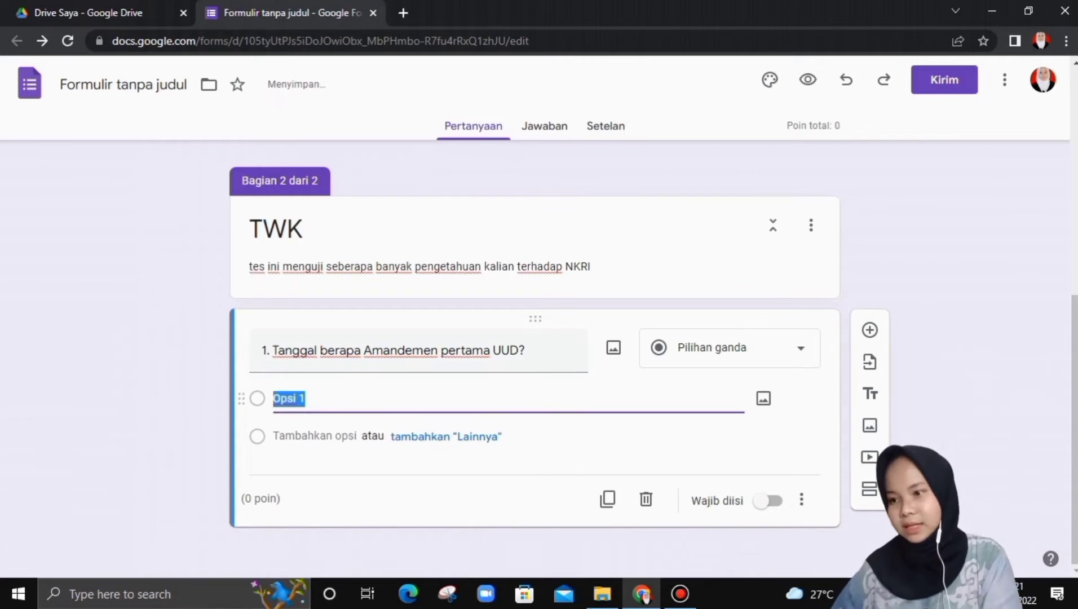
{"action": "key", "text": "BackSpace"}
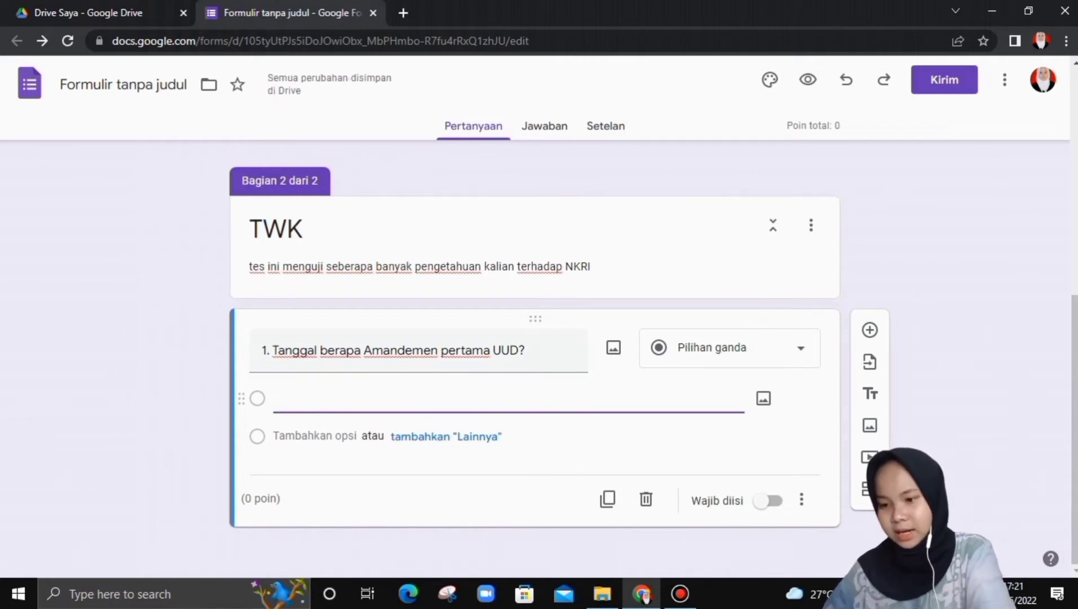
{"action": "type", "text": "18 "}
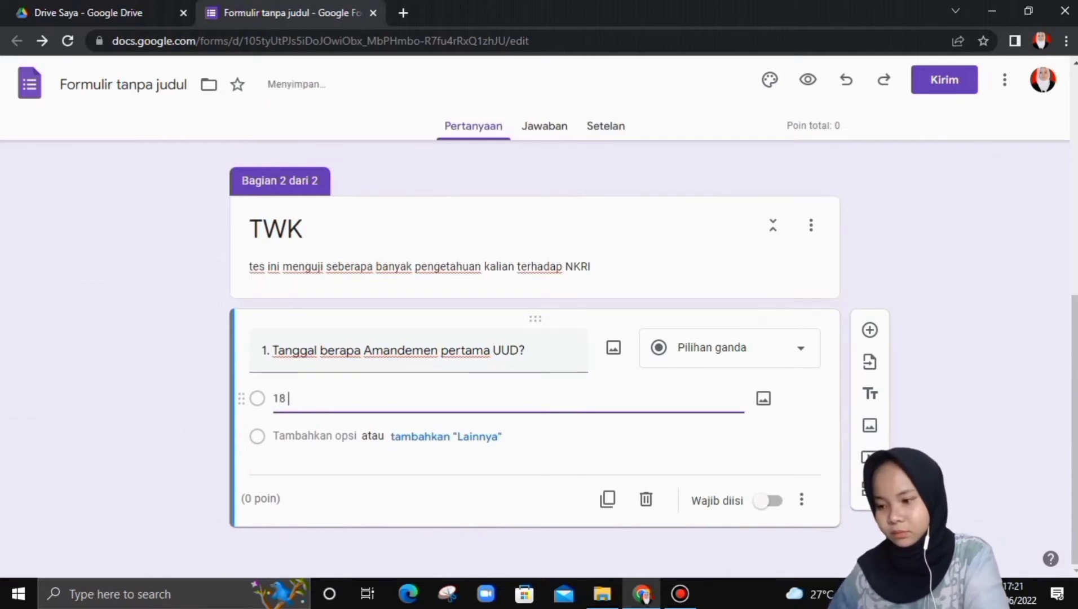
{"action": "type", "text": "Agustus"}
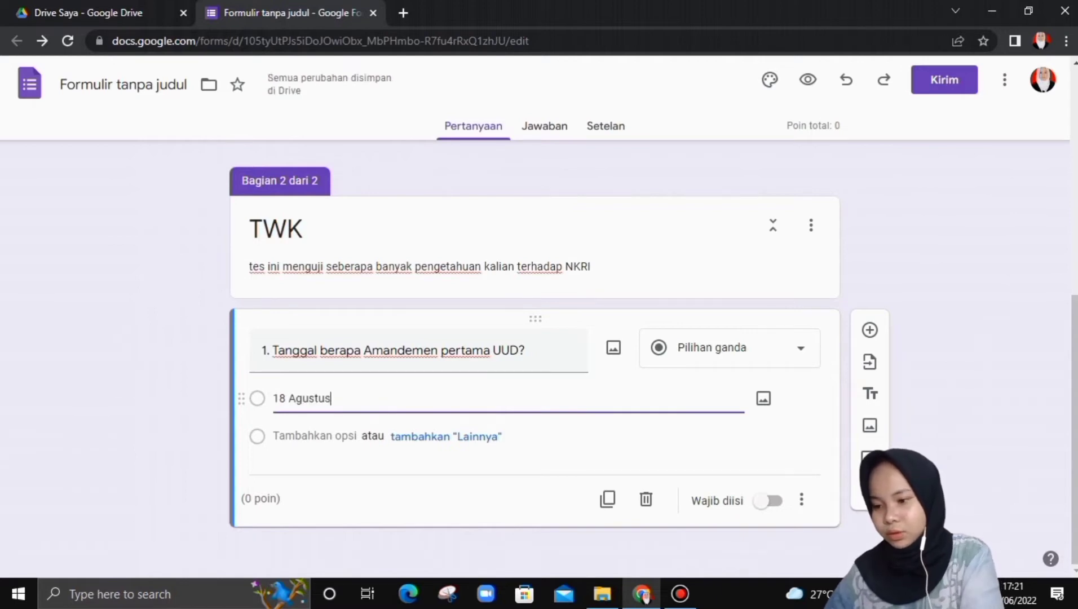
{"action": "type", "text": " 19"}
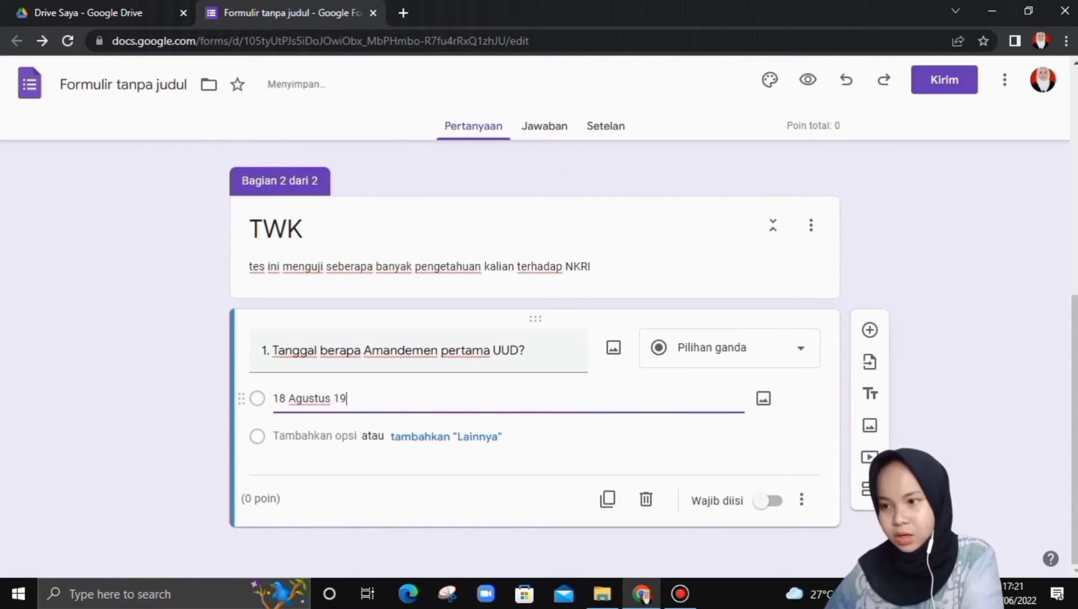
{"action": "key", "text": "BackSpace"}
{"action": "type", "text": "99"}
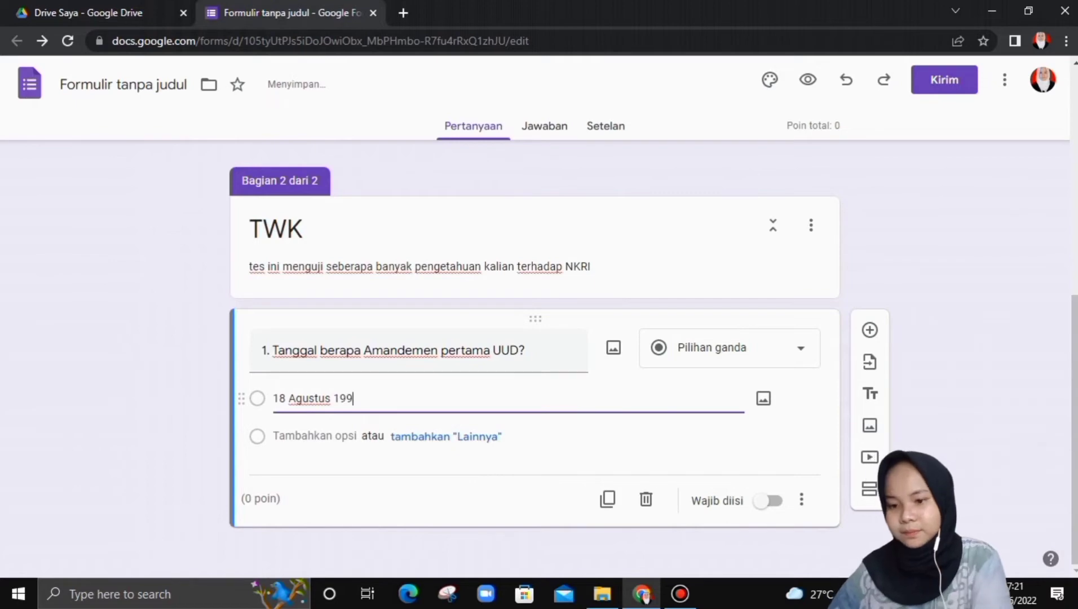
{"action": "type", "text": "9"}
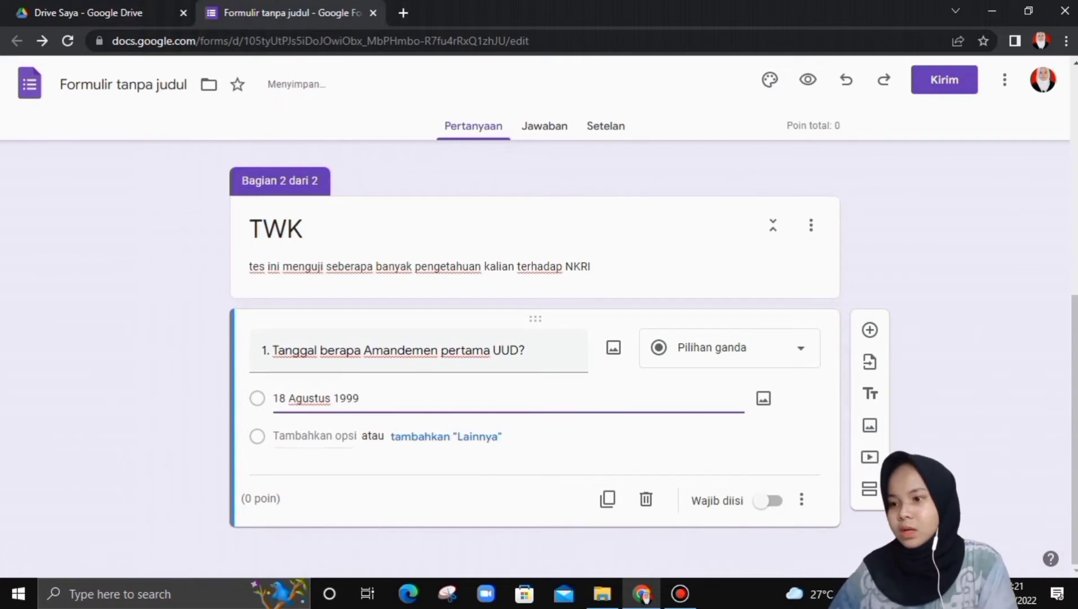
{"action": "key", "text": "Return"}
{"action": "type", "text": "9"}
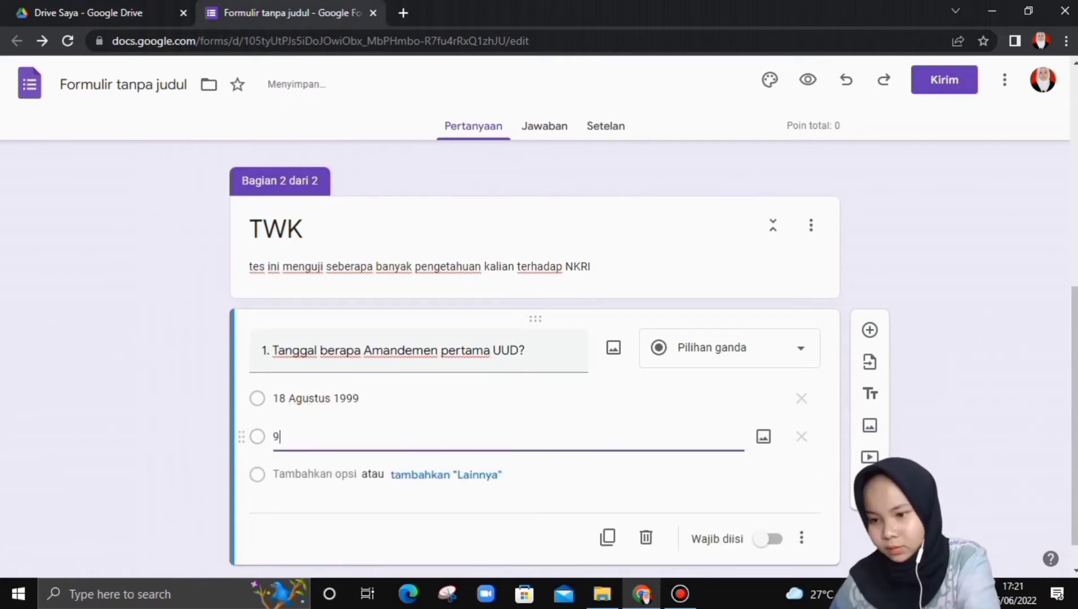
{"action": "type", "text": "-"}
{"action": "key", "text": "BackSpace"}
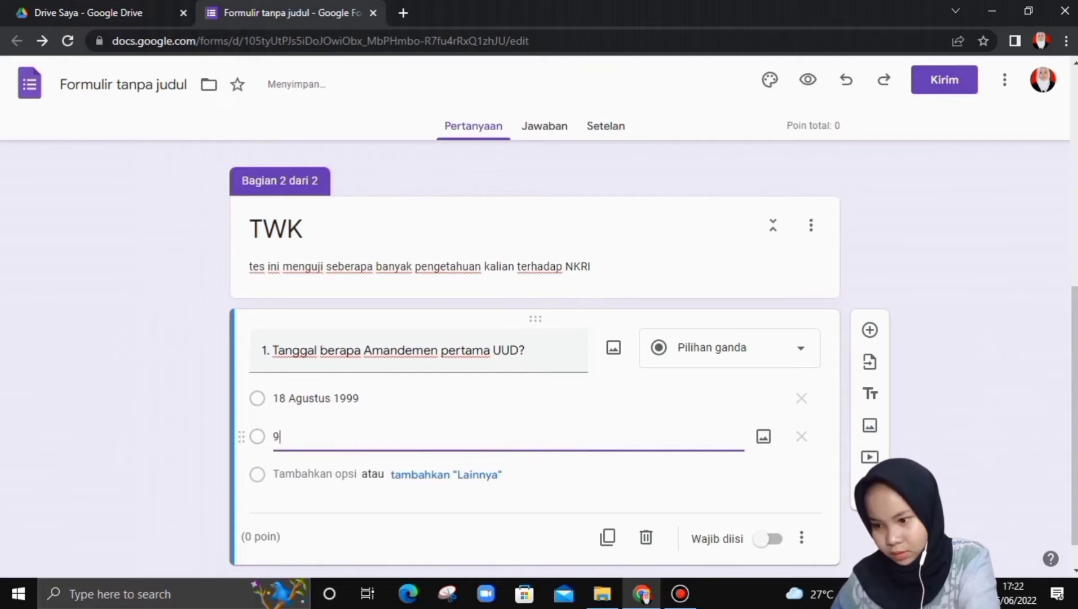
{"action": "type", "text": "S"}
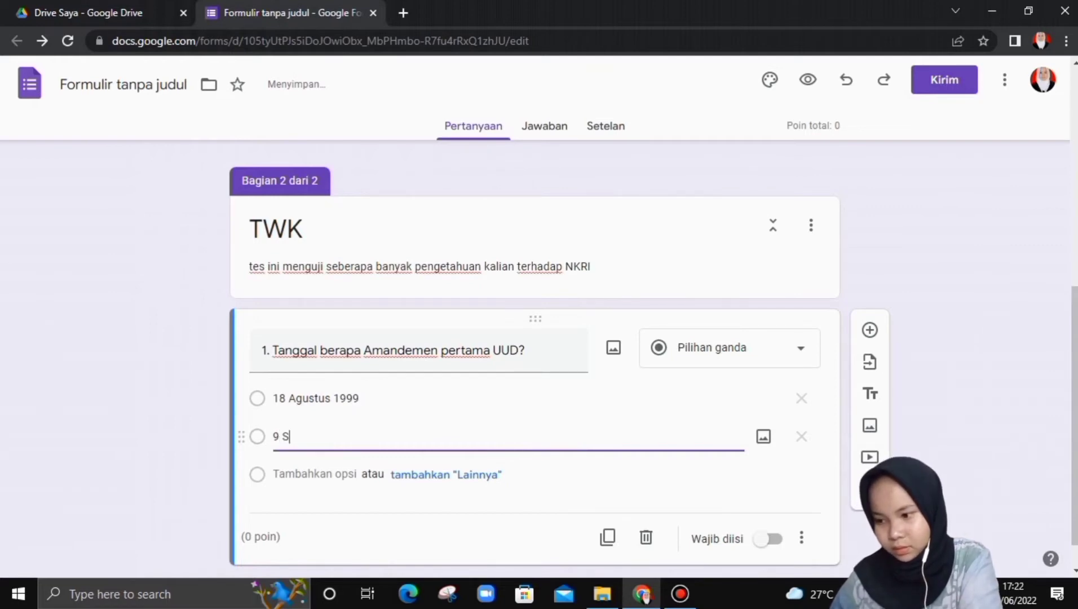
{"action": "type", "text": "eptember 2001"}
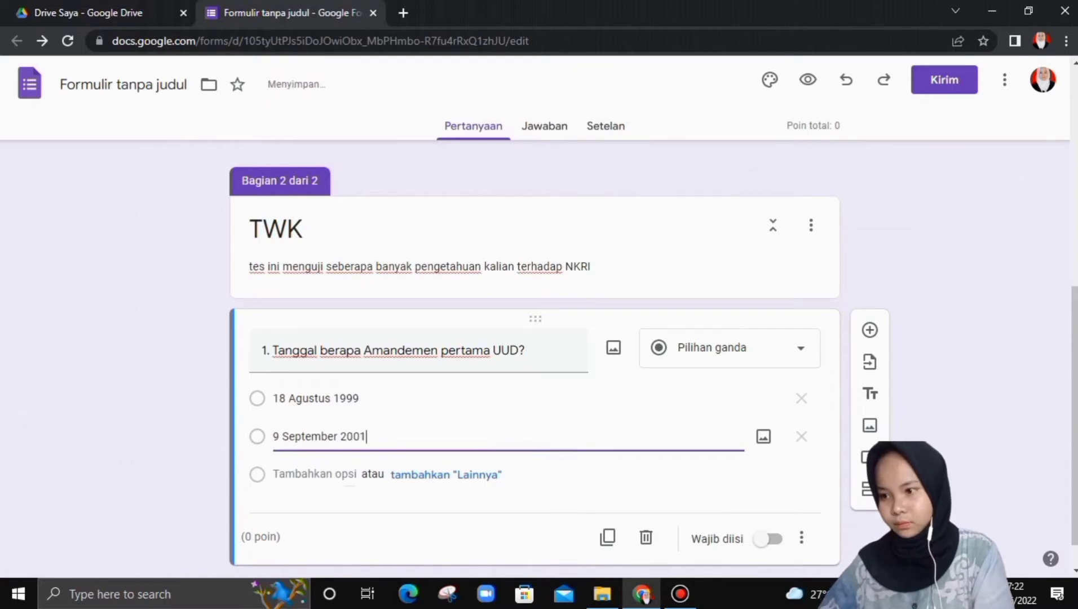
- Add the remaining options '19 Oktober 1999' and '11 Maret 2002'
{"action": "key", "text": "Return"}
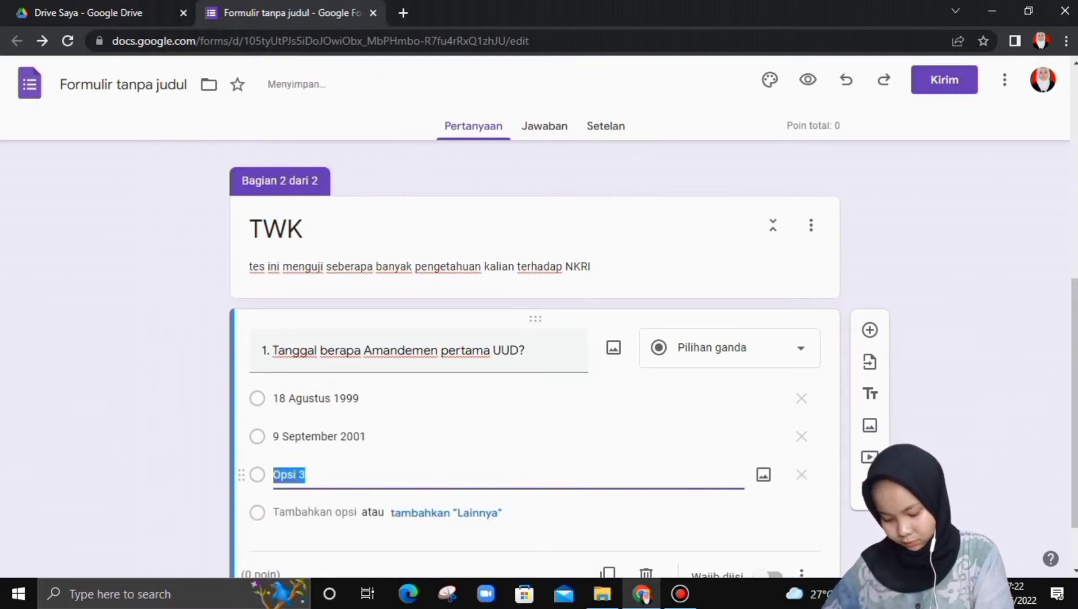
{"action": "type", "text": "1"}
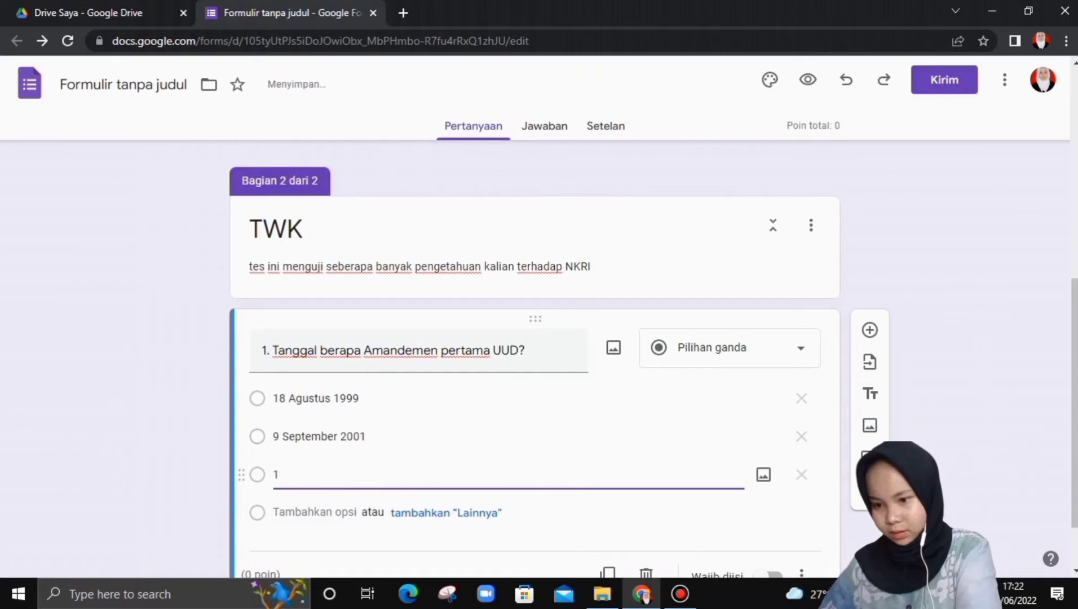
{"action": "type", "text": "9 Oktobe"}
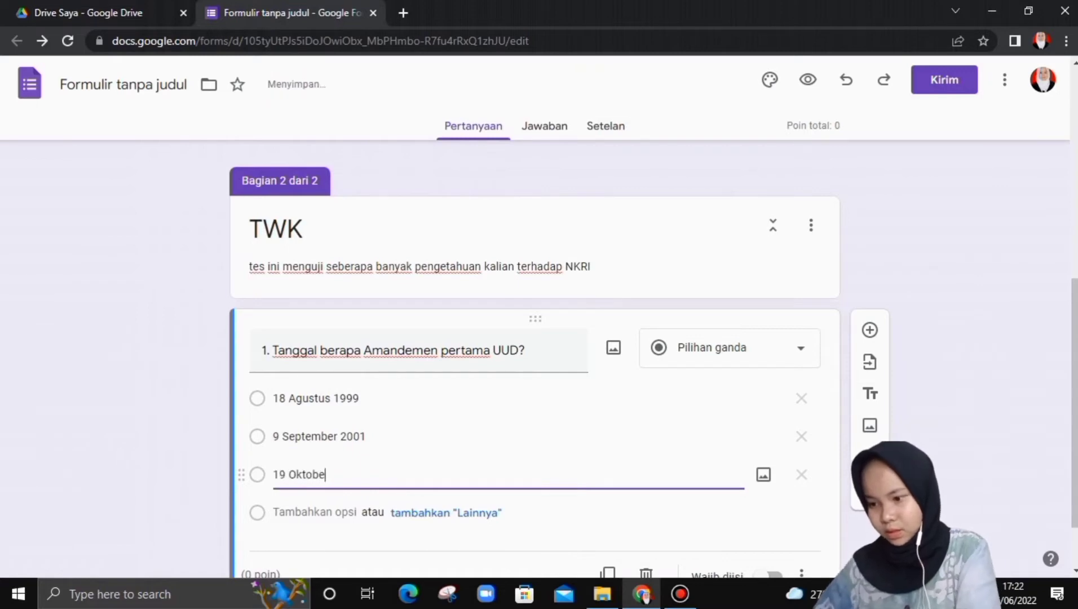
{"action": "type", "text": "r 2"}
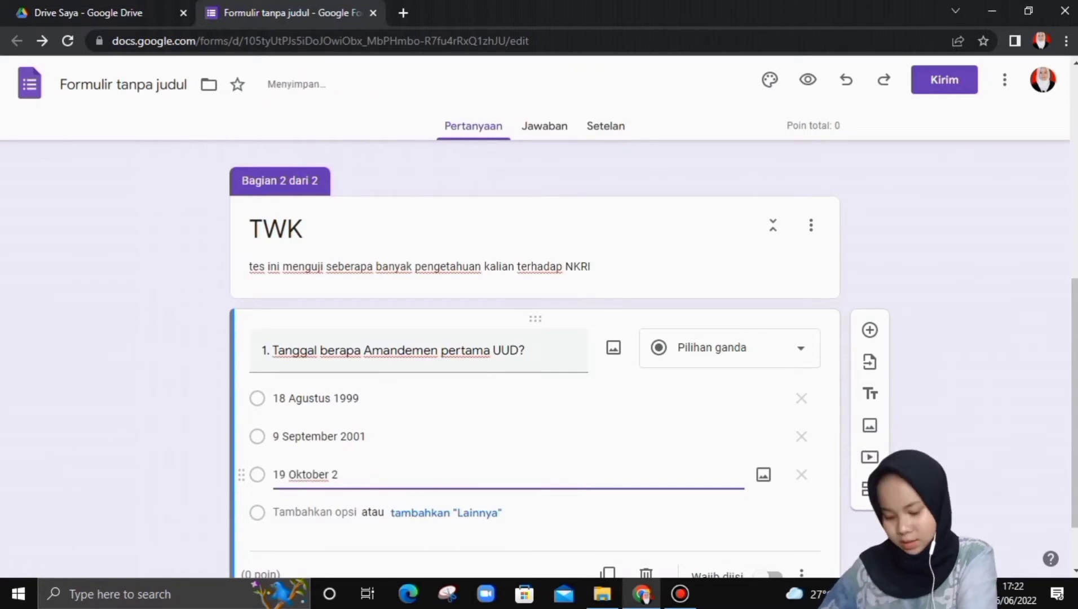
{"action": "key", "text": "BackSpace"}
{"action": "type", "text": "199"}
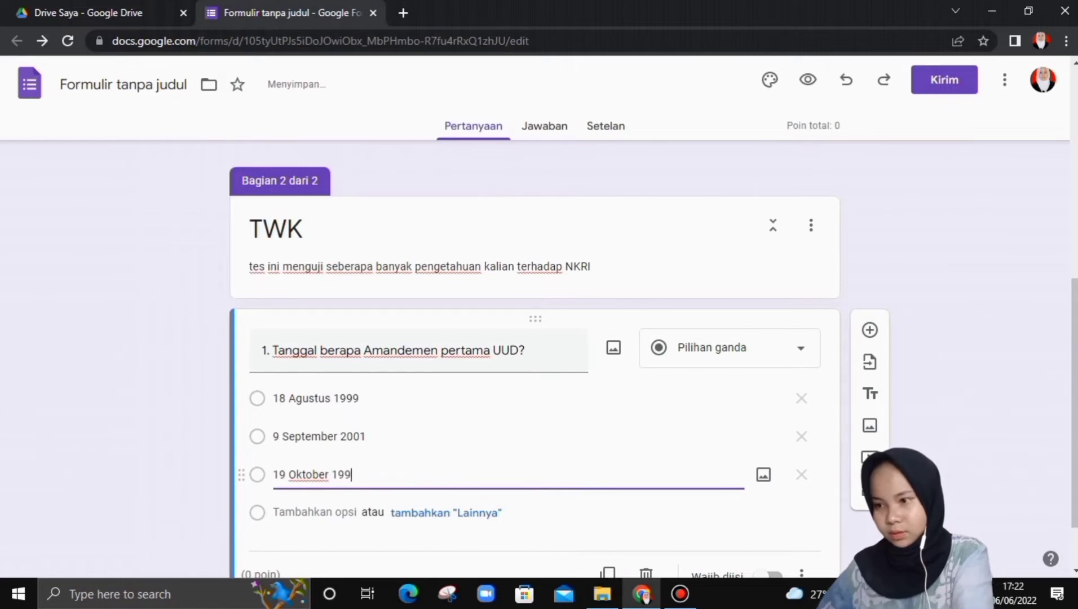
{"action": "type", "text": "9"}
{"action": "key", "text": "Return"}
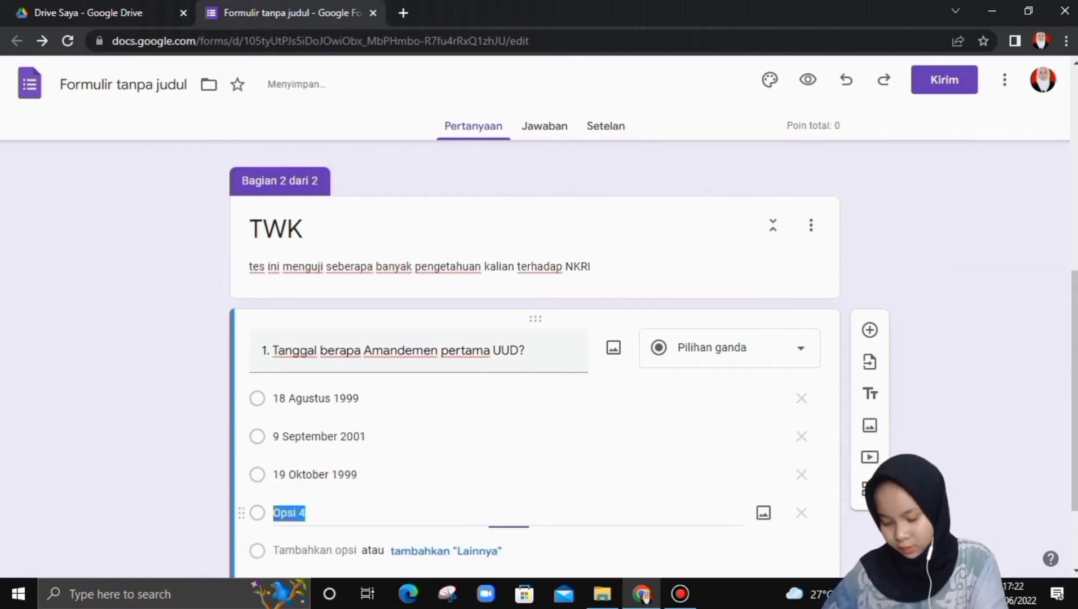
{"action": "type", "text": "11 "}
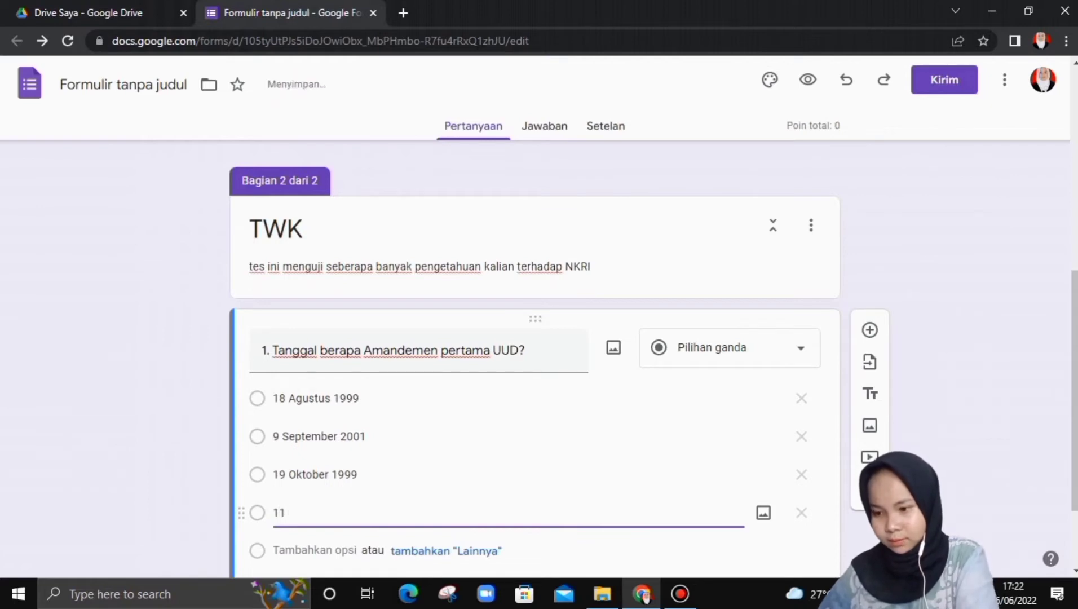
{"action": "type", "text": "MAret"}
{"action": "key", "text": "BackSpace"}
{"action": "key", "text": "BackSpace"}
{"action": "key", "text": "BackSpace"}
{"action": "key", "text": "BackSpace"}
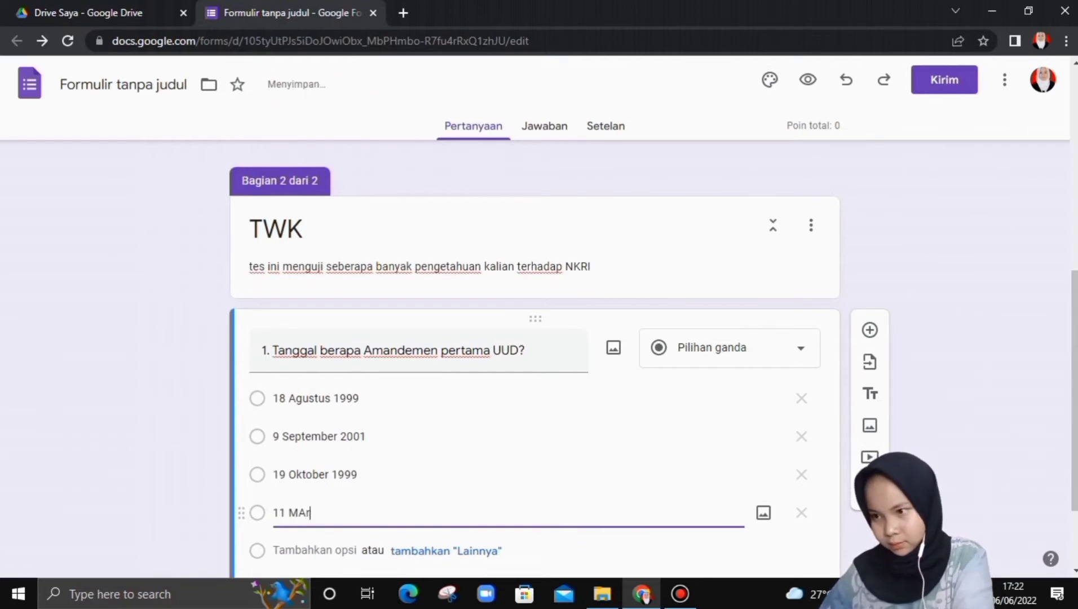
{"action": "type", "text": "aret"}
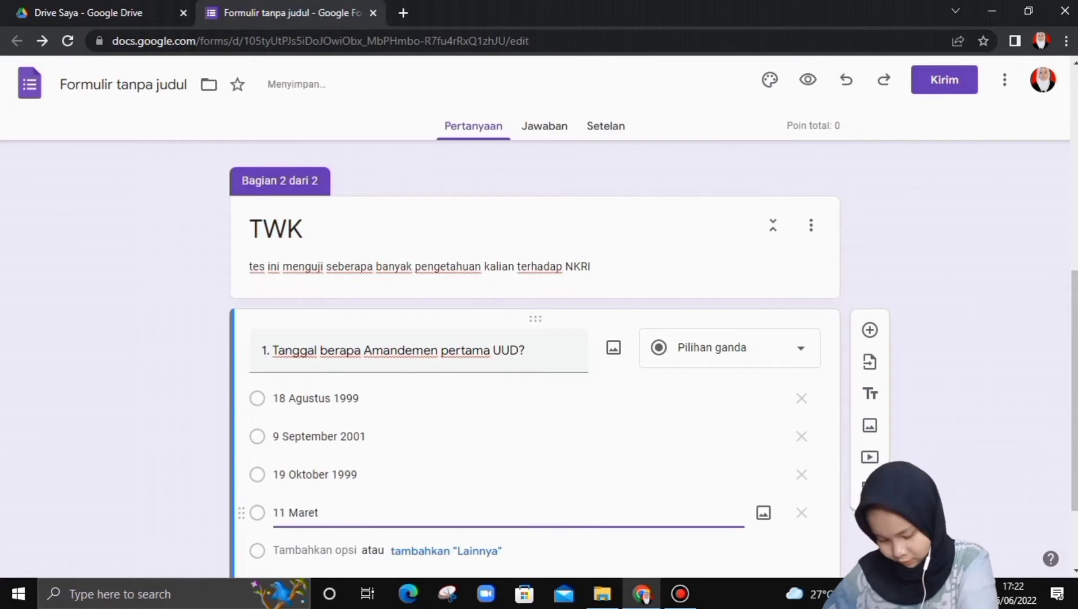
{"action": "type", "text": " 2002"}
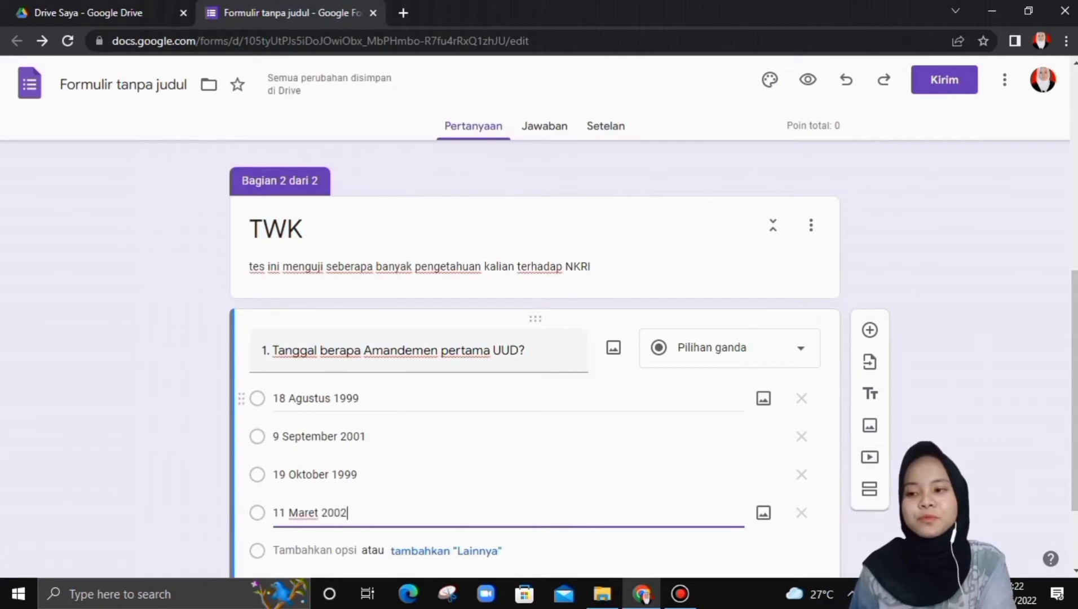
{"action": "scroll", "coordinate": [508, 360], "scroll_direction": "down", "scroll_amount": 2}
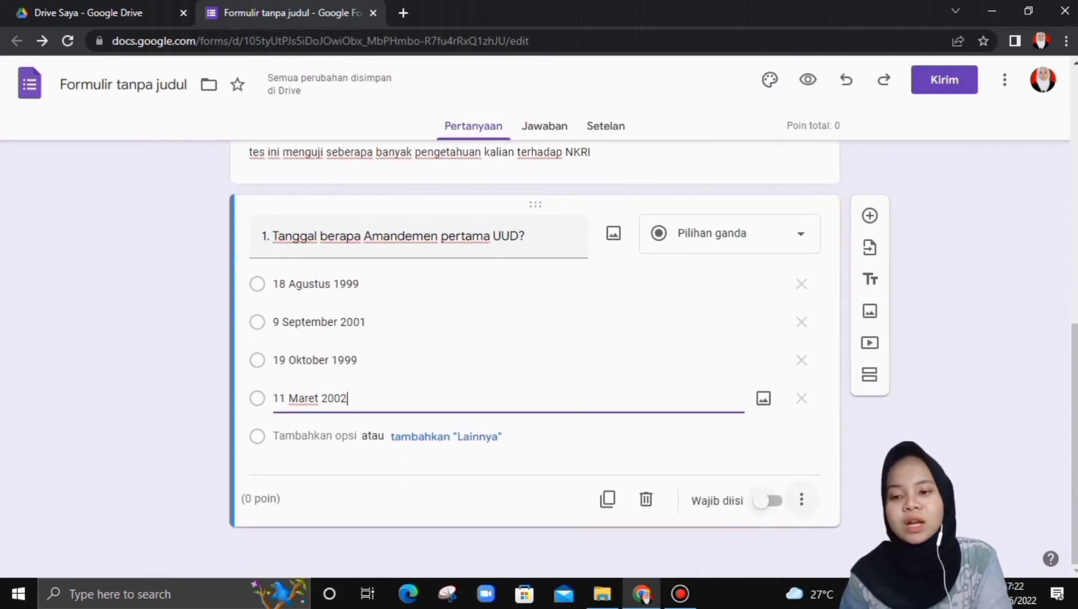
- Turn on Wajib diisi and key question 1's answer as 19 Oktober 1999, worth 20 points
{"action": "left_click", "coordinate": [767, 501]}
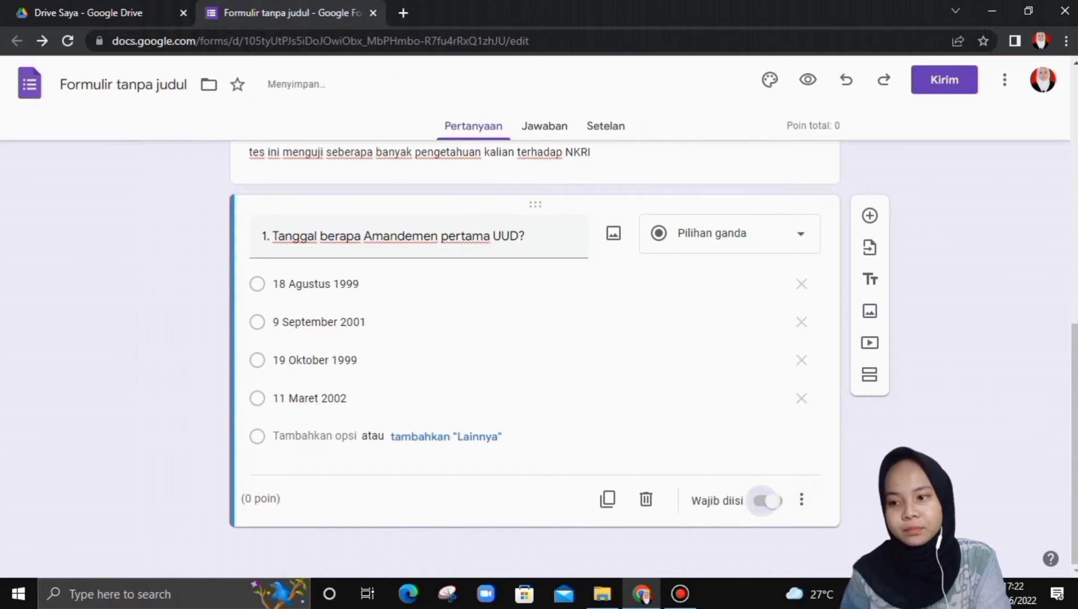
{"action": "left_click", "coordinate": [768, 500]}
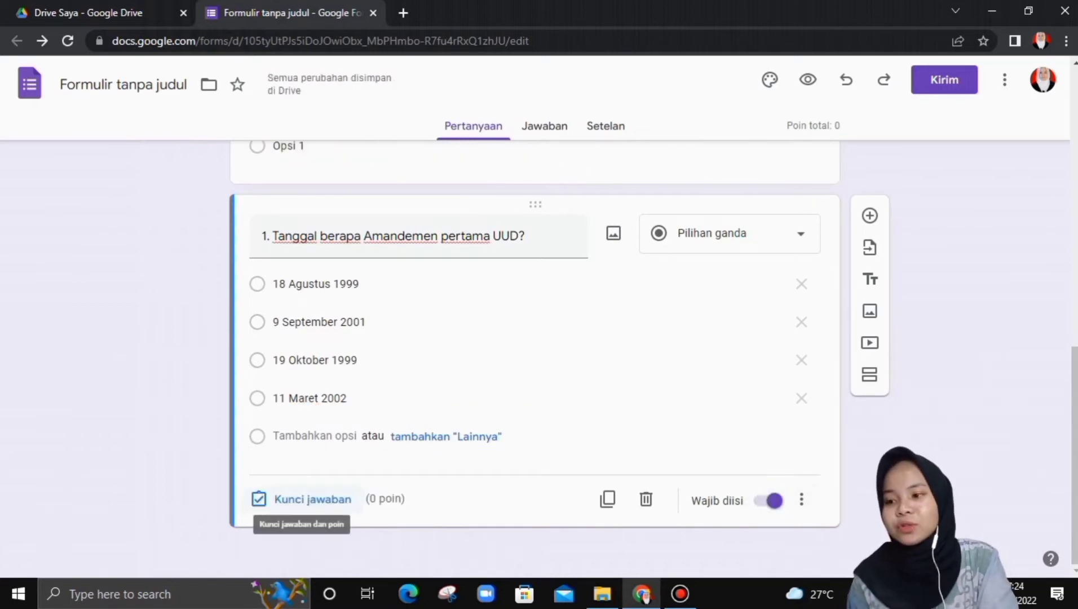
{"action": "left_click", "coordinate": [302, 499]}
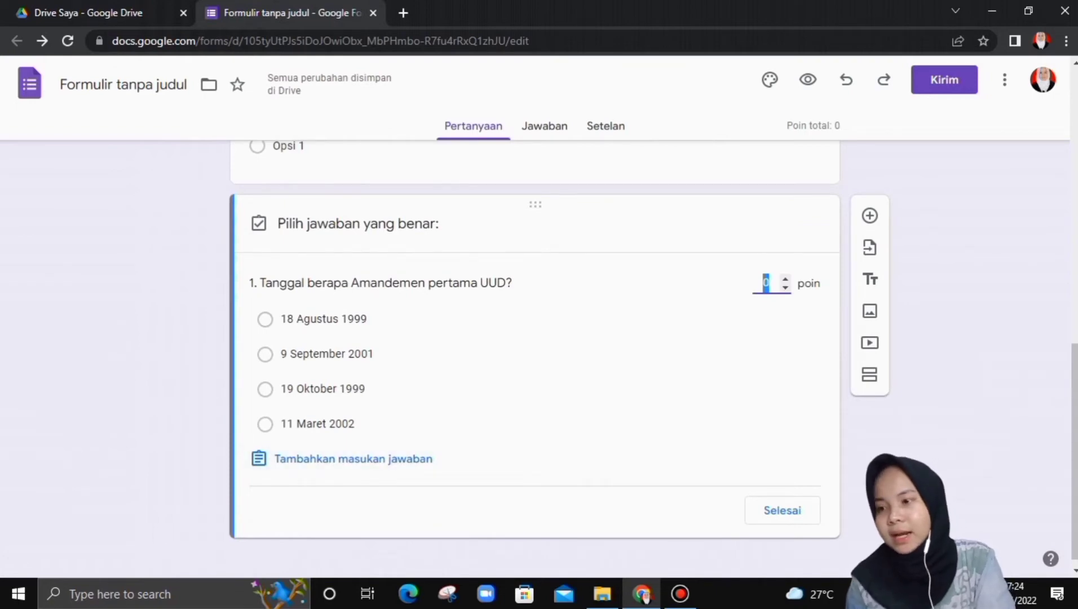
{"action": "left_click", "coordinate": [265, 389]}
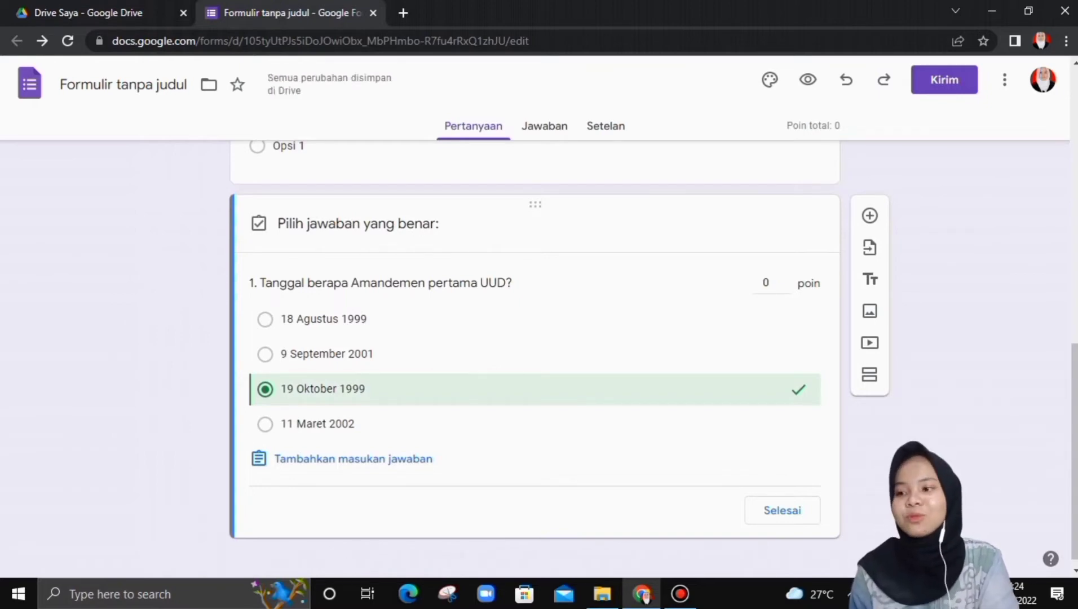
{"action": "left_click", "coordinate": [767, 283]}
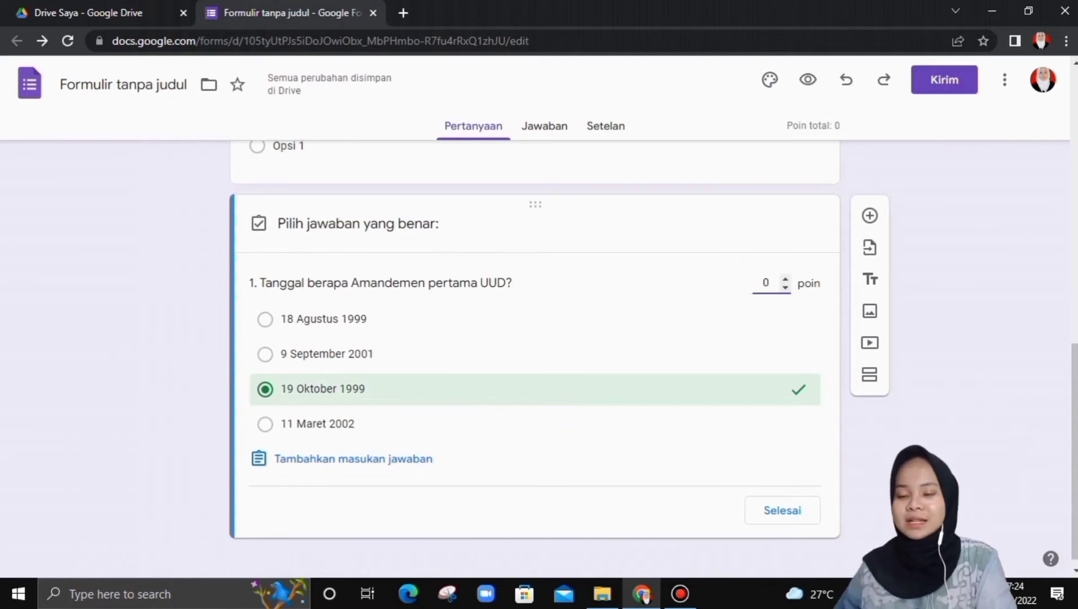
{"action": "type", "text": "20"}
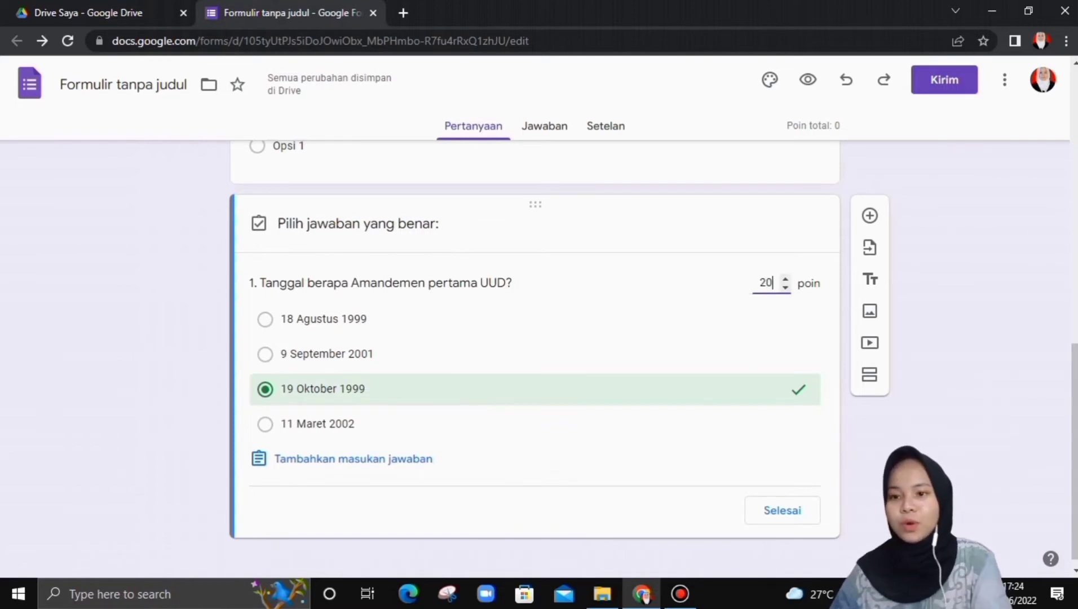
{"action": "scroll", "coordinate": [778, 440], "scroll_direction": "down", "scroll_amount": 1}
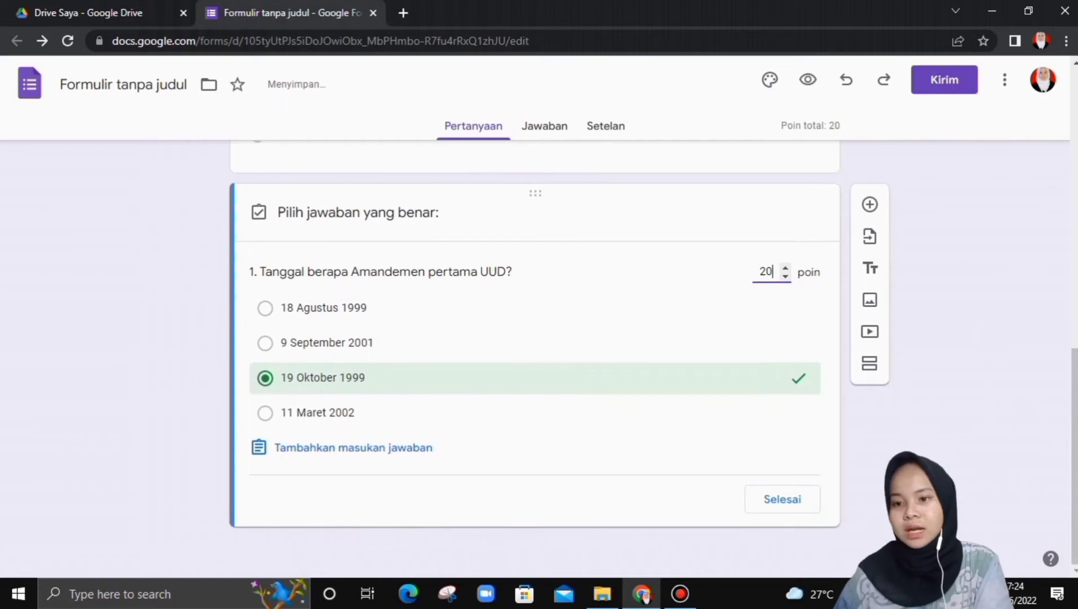
{"action": "left_click", "coordinate": [779, 502]}
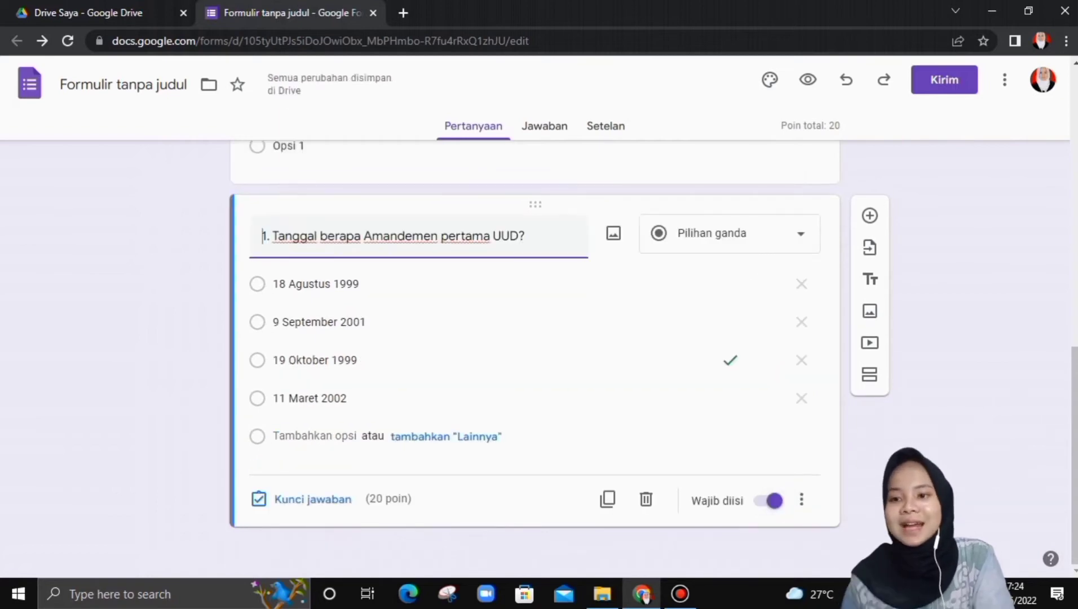
- Duplicate question 1 together with its answer key
{"action": "scroll", "coordinate": [763, 362], "scroll_direction": "up", "scroll_amount": 3}
{"action": "scroll", "coordinate": [763, 362], "scroll_direction": "down", "scroll_amount": 3}
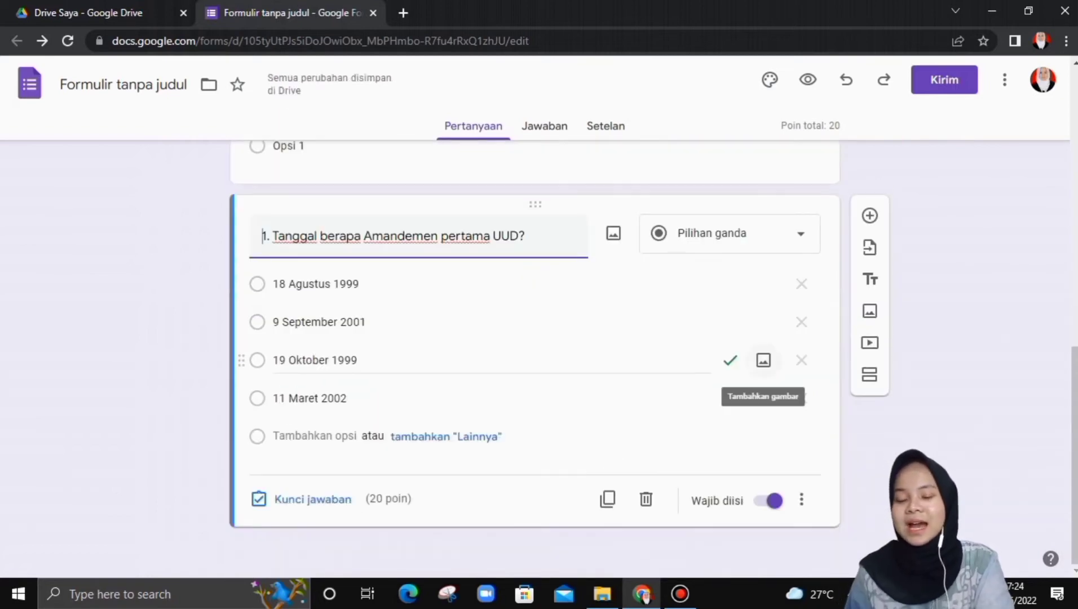
{"action": "scroll", "coordinate": [764, 361], "scroll_direction": "up", "scroll_amount": 1}
{"action": "scroll", "coordinate": [763, 420], "scroll_direction": "up", "scroll_amount": 4}
{"action": "left_click", "coordinate": [810, 315]}
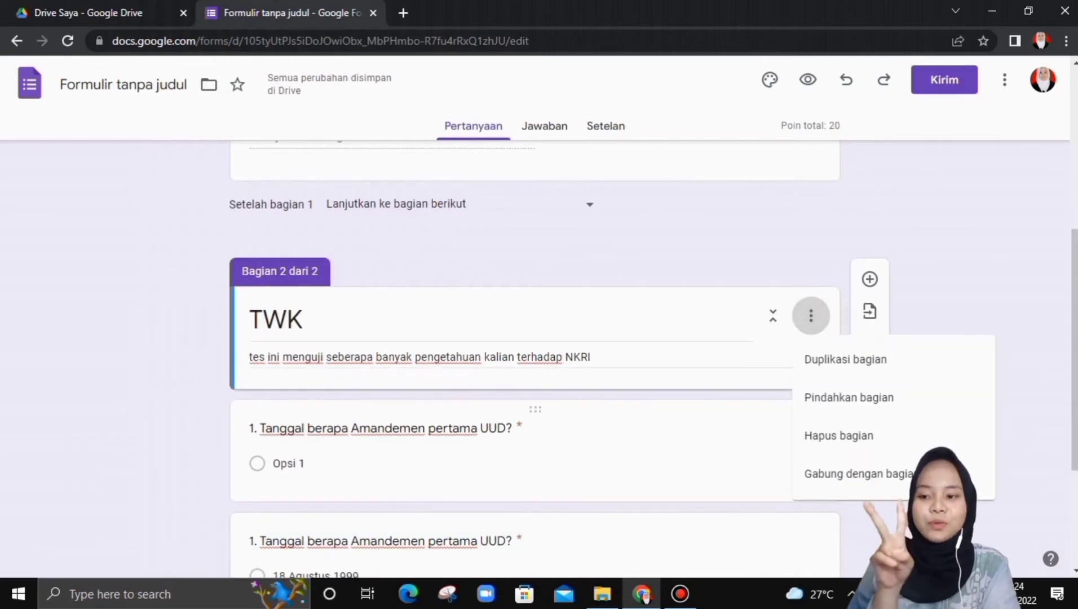
{"action": "scroll", "coordinate": [810, 315], "scroll_direction": "down", "scroll_amount": 3}
{"action": "left_click", "coordinate": [508, 394]}
{"action": "scroll", "coordinate": [507, 394], "scroll_direction": "down", "scroll_amount": 1}
{"action": "left_click", "coordinate": [290, 409]}
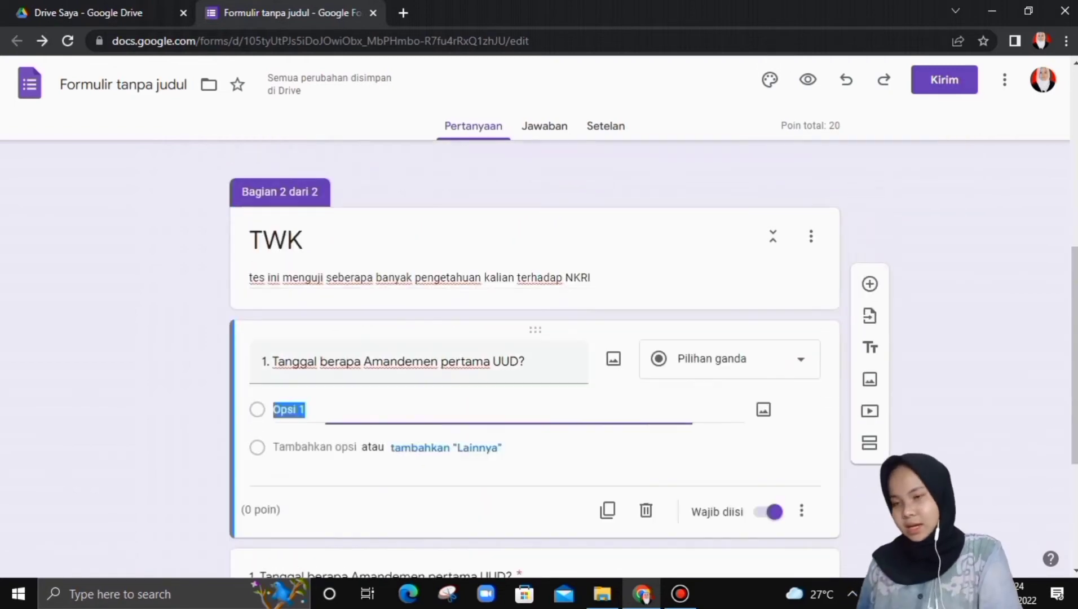
{"action": "left_click", "coordinate": [801, 510]}
{"action": "left_click", "coordinate": [541, 497]}
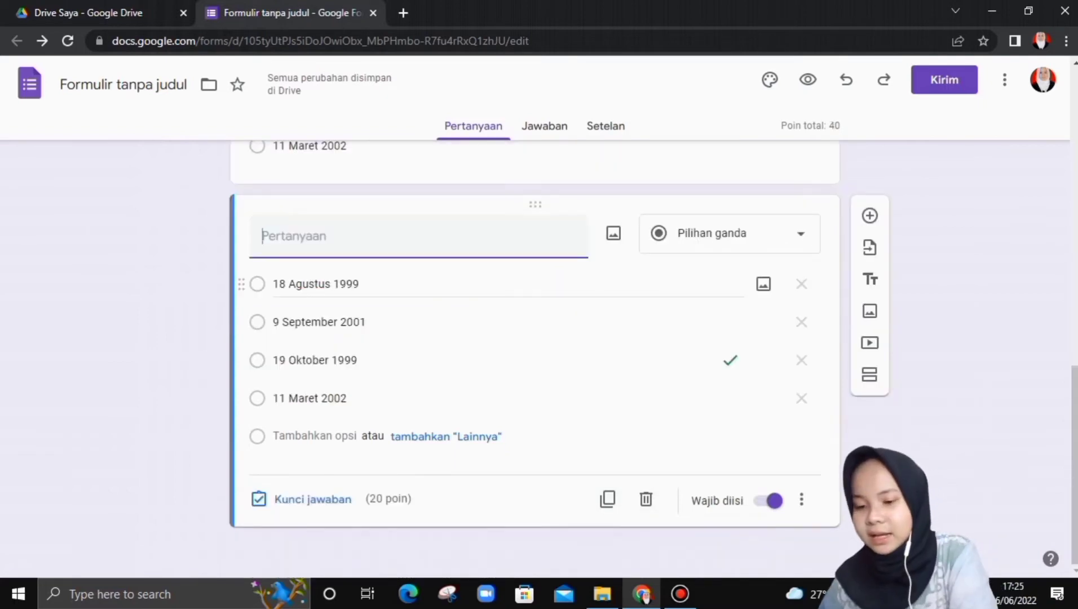
- Retitle the copy as '2. Apakah rumusan Ekasila dari Ir. Soekarno?'
{"action": "type", "text": "apakah"}
{"action": "key", "text": "BackSpace"}
{"action": "key", "text": "BackSpace"}
{"action": "key", "text": "BackSpace"}
{"action": "key", "text": "BackSpace"}
{"action": "key", "text": "BackSpace"}
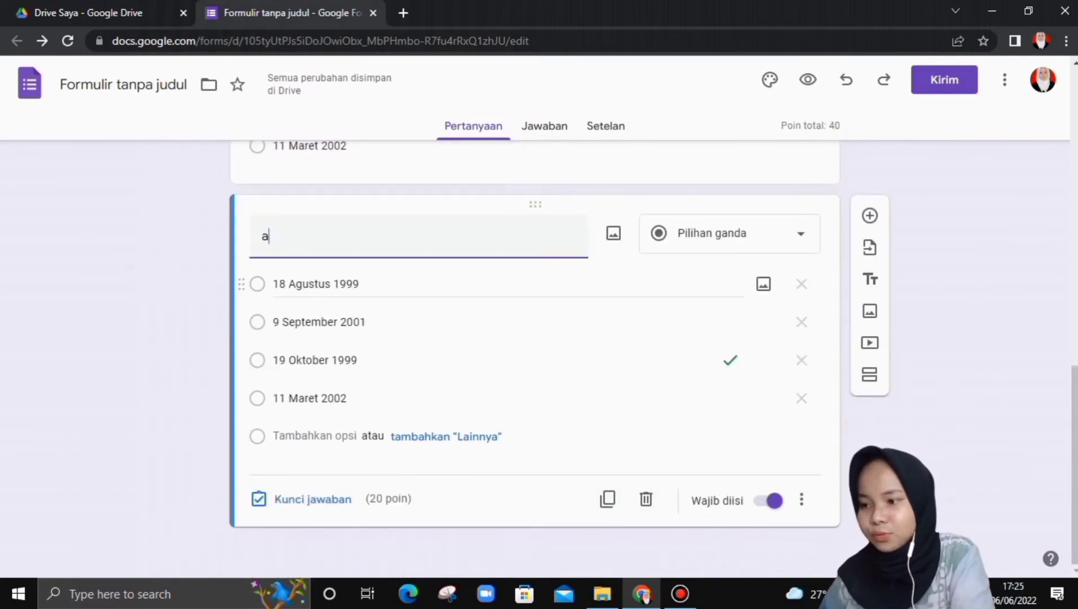
{"action": "key", "text": "BackSpace"}
{"action": "type", "text": "2. Apakah "}
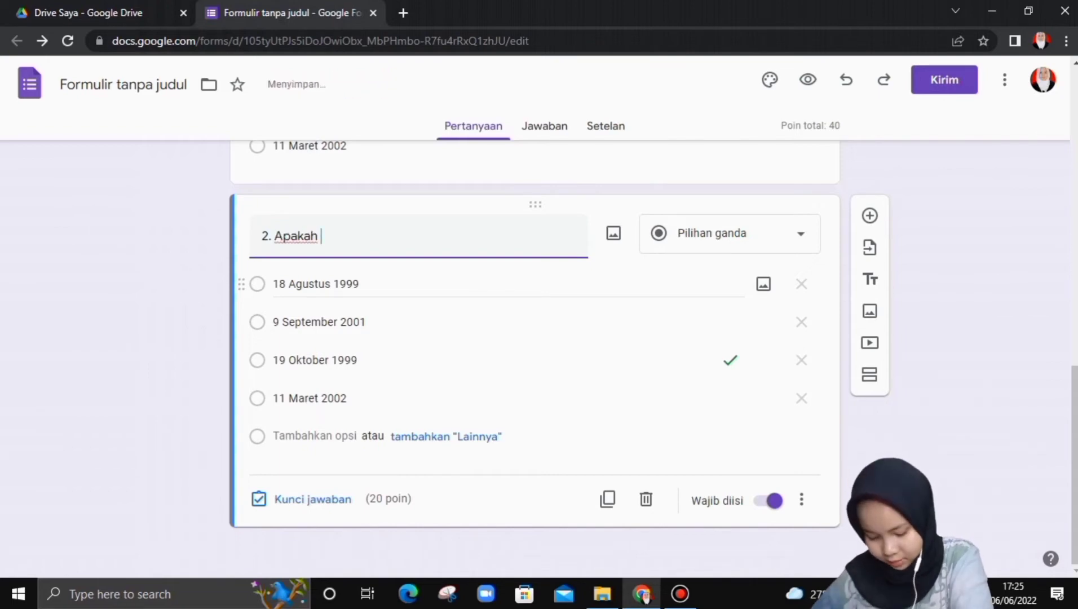
{"action": "type", "text": "rumusan"}
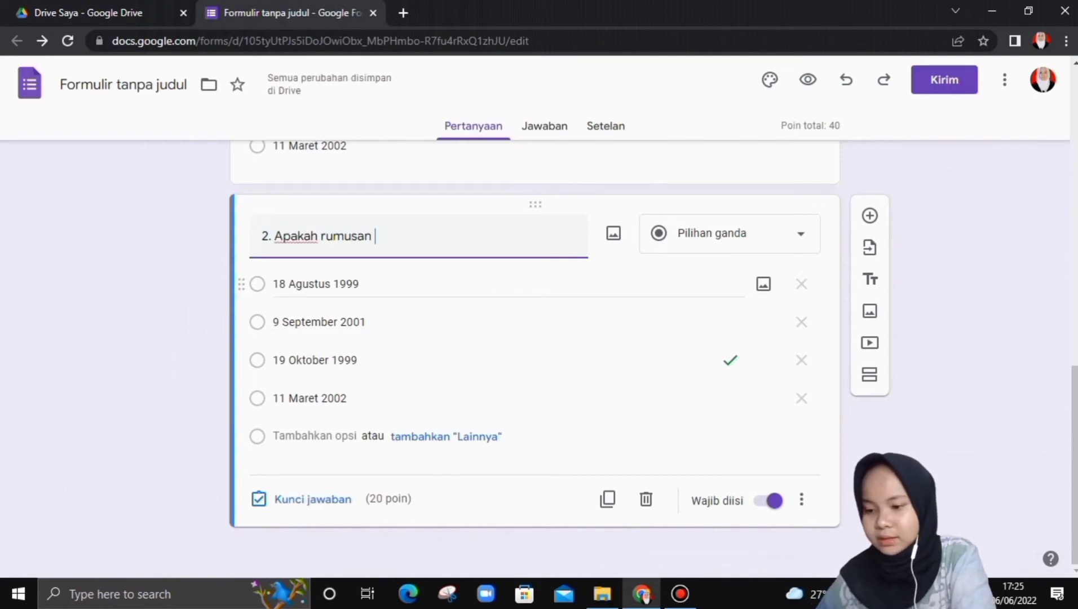
{"action": "type", "text": " Ekasila "}
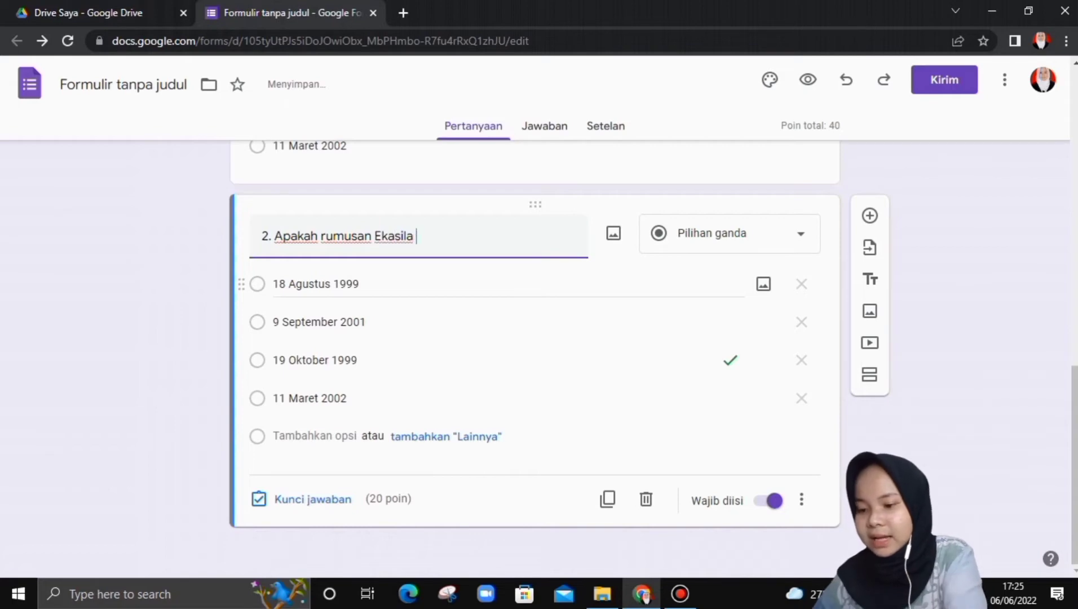
{"action": "type", "text": "dari Soe"}
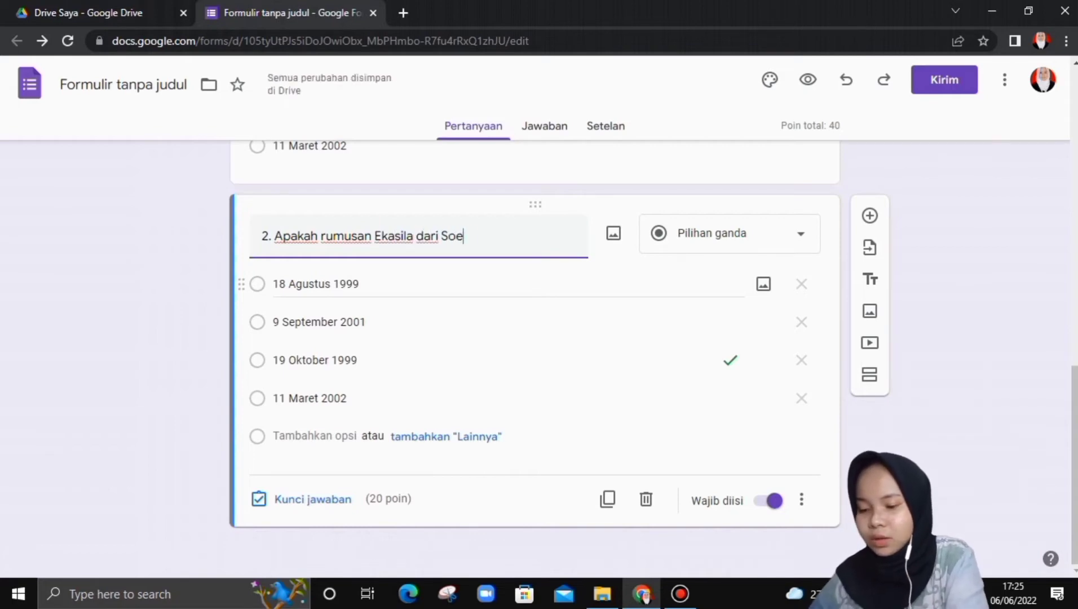
{"action": "type", "text": "karno"}
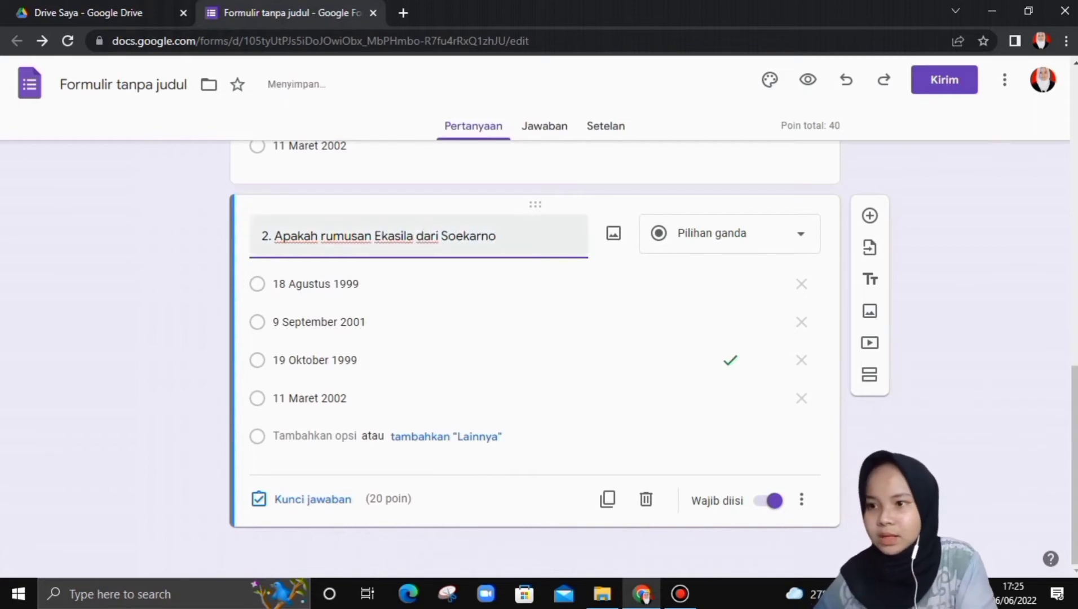
{"action": "left_click", "coordinate": [439, 237]}
{"action": "type", "text": "IR"}
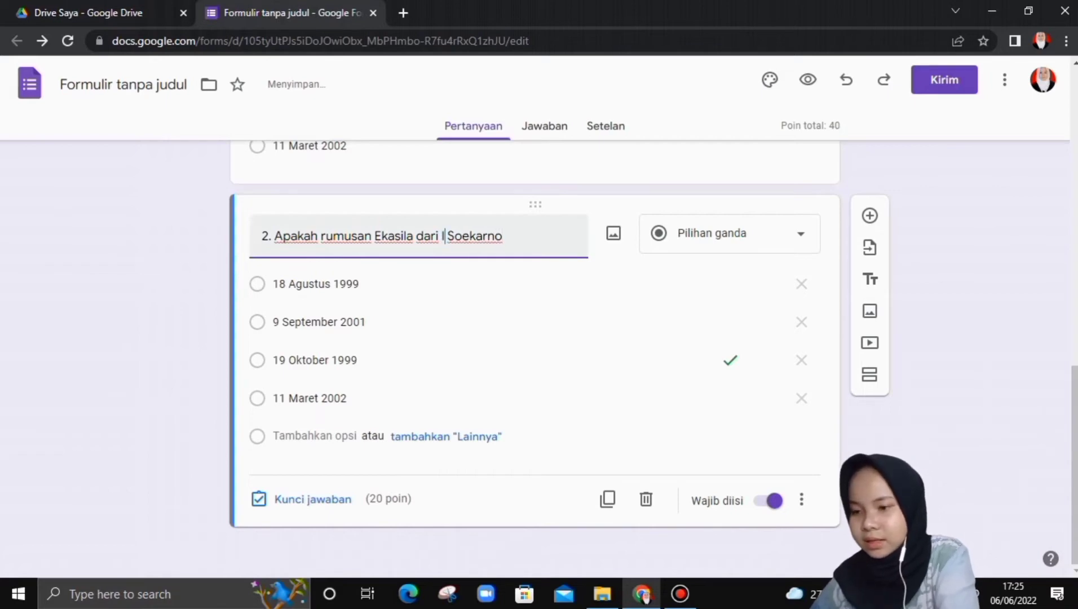
{"action": "key", "text": "BackSpace"}
{"action": "type", "text": "r."}
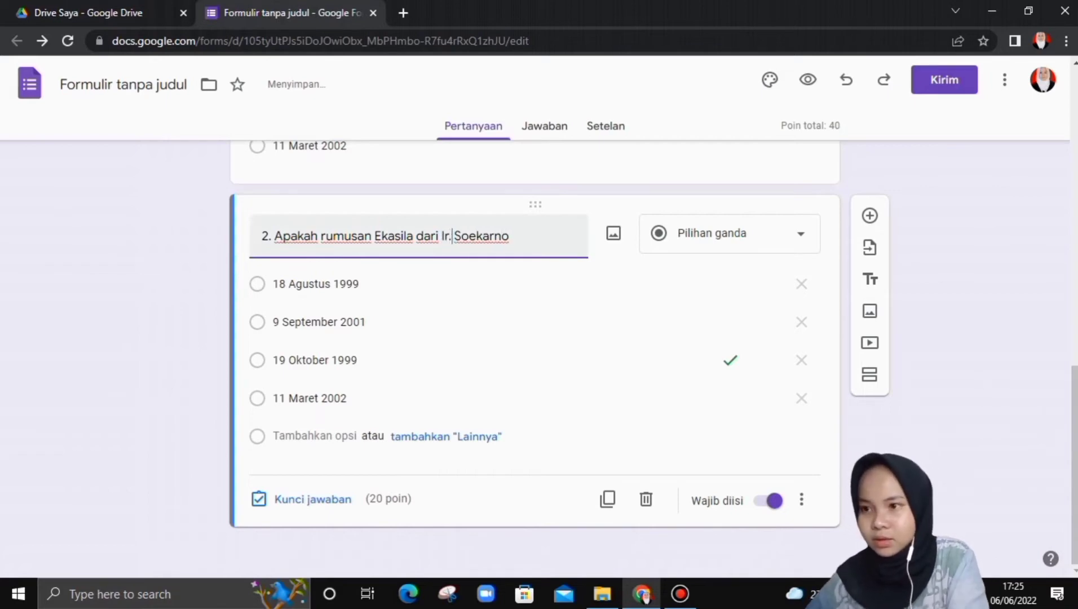
{"action": "type", "text": "?"}
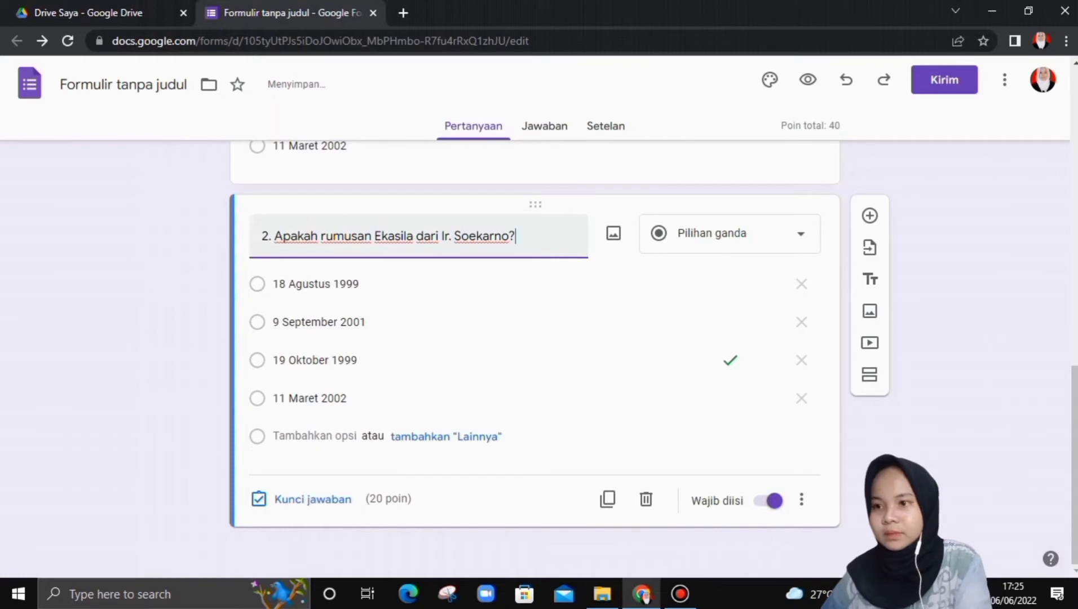
{"action": "left_click", "coordinate": [325, 284]}
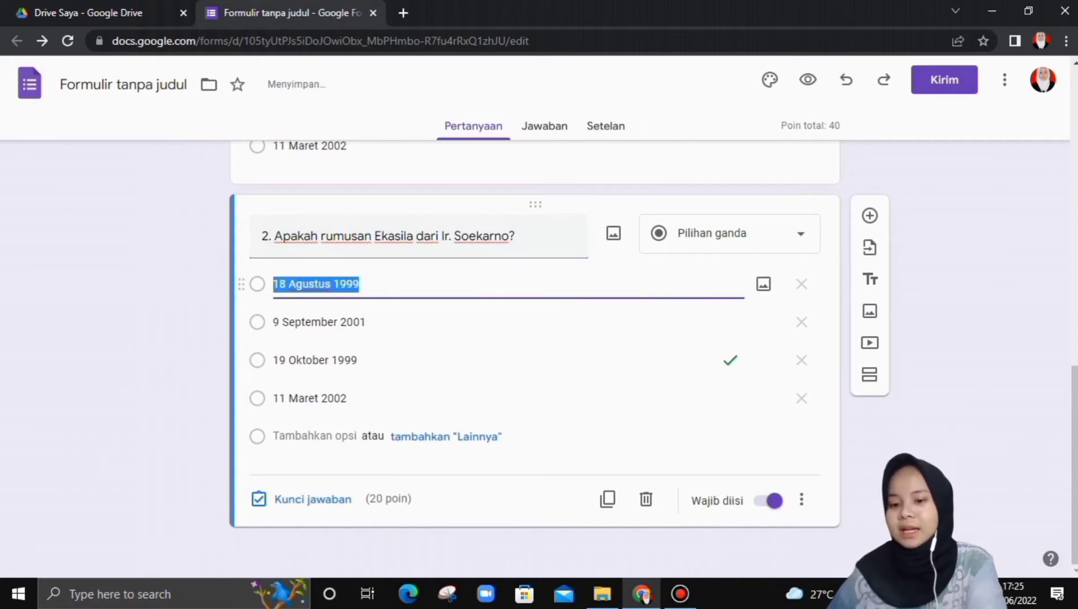
- Replace question 2's options with Gotong Royong, ketuhanan YME, Persatuan and Kekeluargaan
{"action": "key", "text": "BackSpace"}
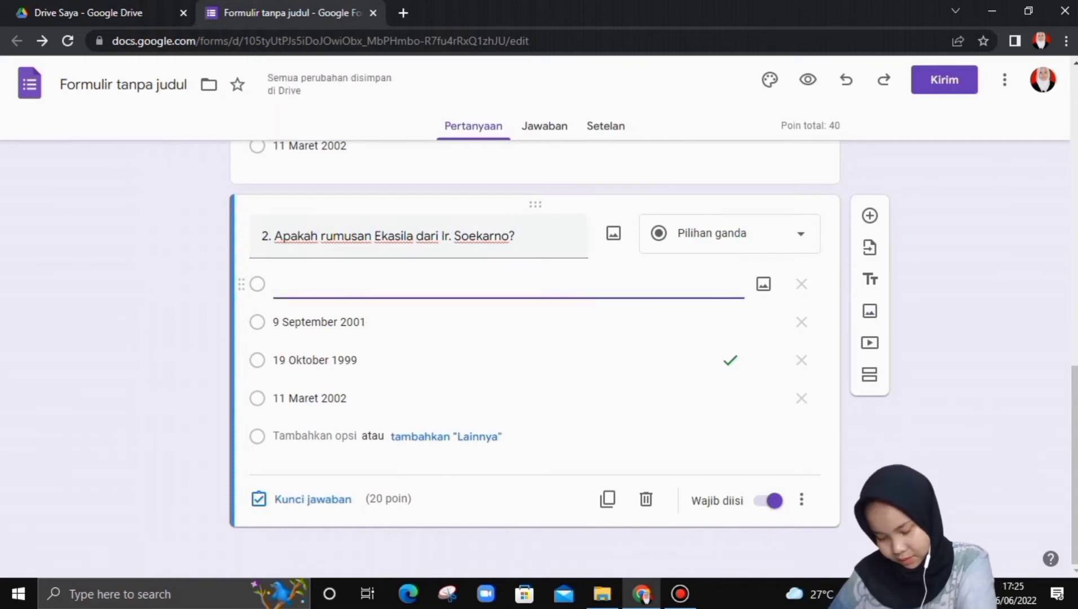
{"action": "type", "text": "Goto"}
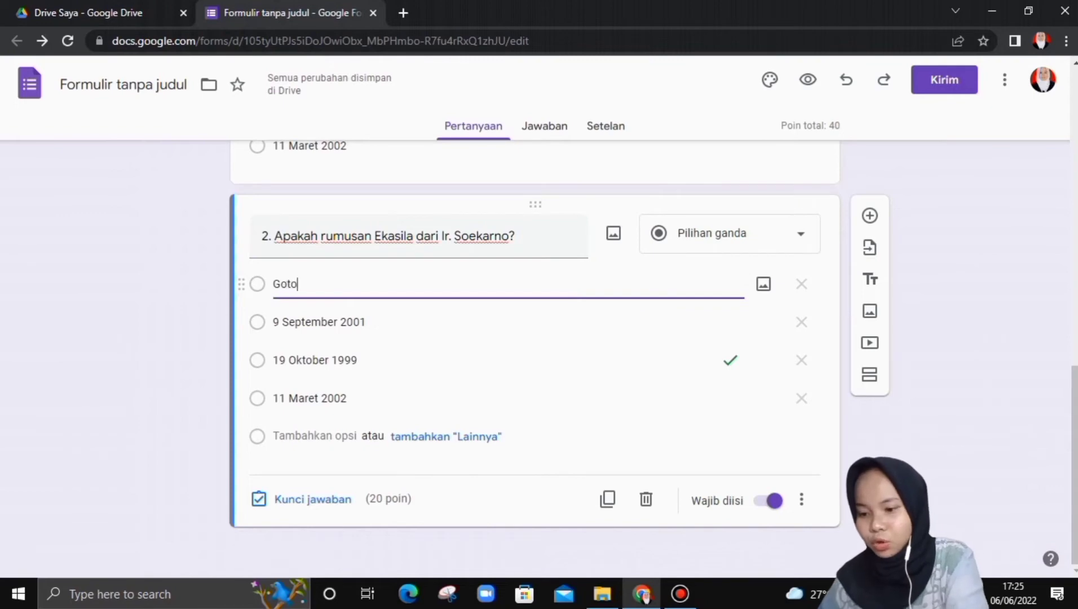
{"action": "type", "text": "ng Royong"}
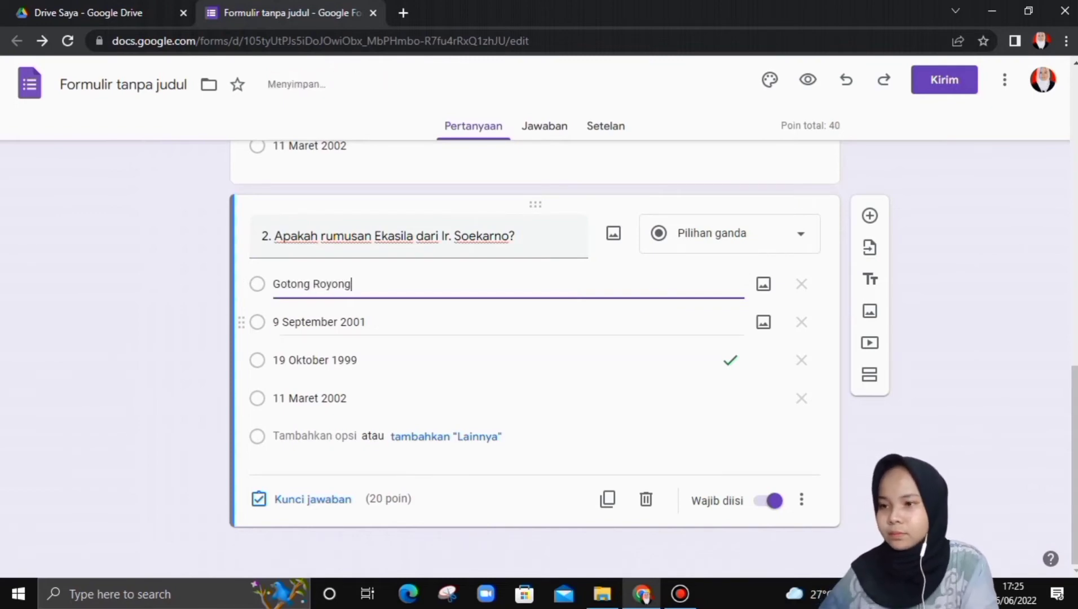
{"action": "key", "text": "Tab"}
{"action": "key", "text": "BackSpace"}
{"action": "type", "text": "ket"}
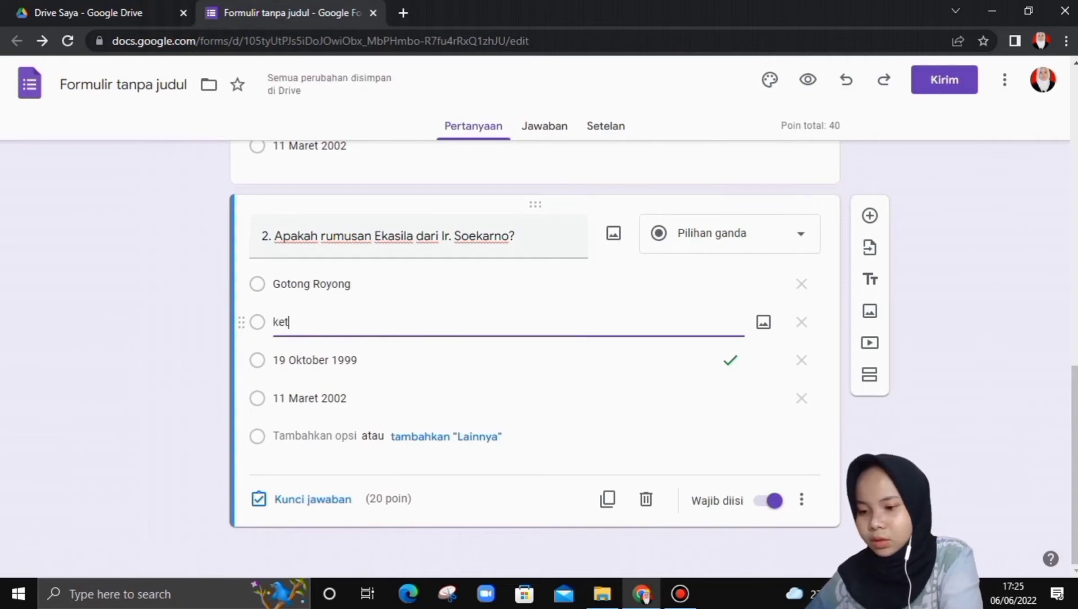
{"action": "type", "text": "uhanan yang"}
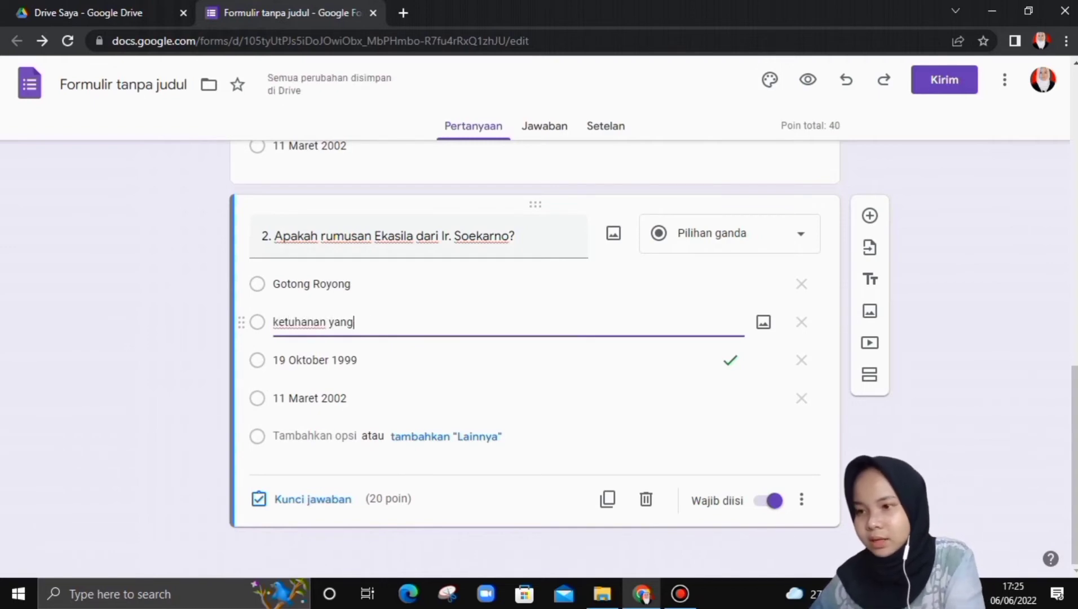
{"action": "key", "text": "BackSpace"}
{"action": "key", "text": "BackSpace"}
{"action": "key", "text": "BackSpace"}
{"action": "key", "text": "BackSpace"}
{"action": "type", "text": "YME"}
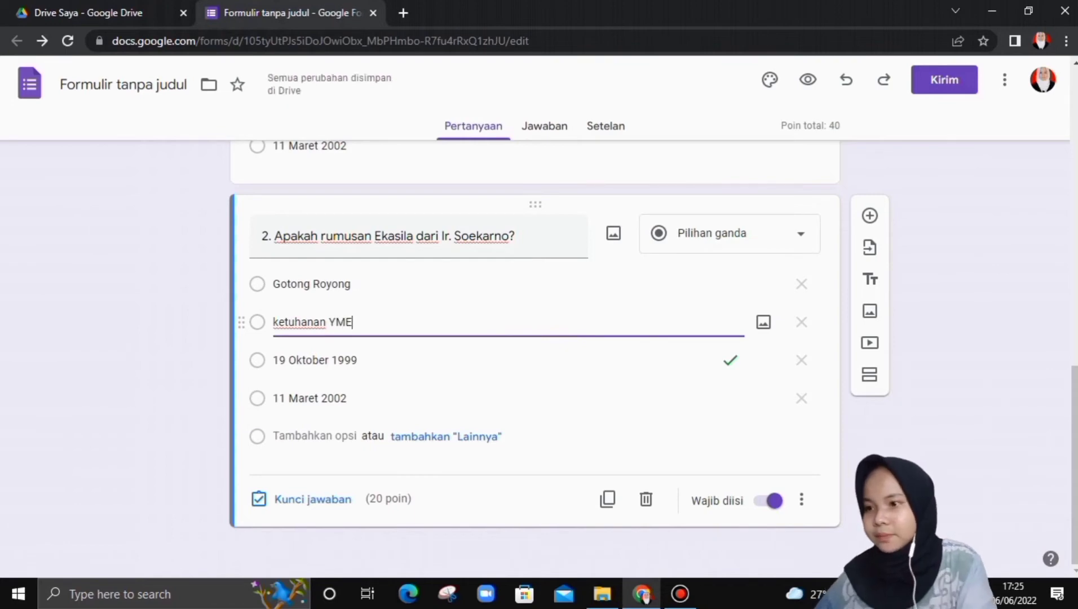
{"action": "left_click", "coordinate": [366, 360]}
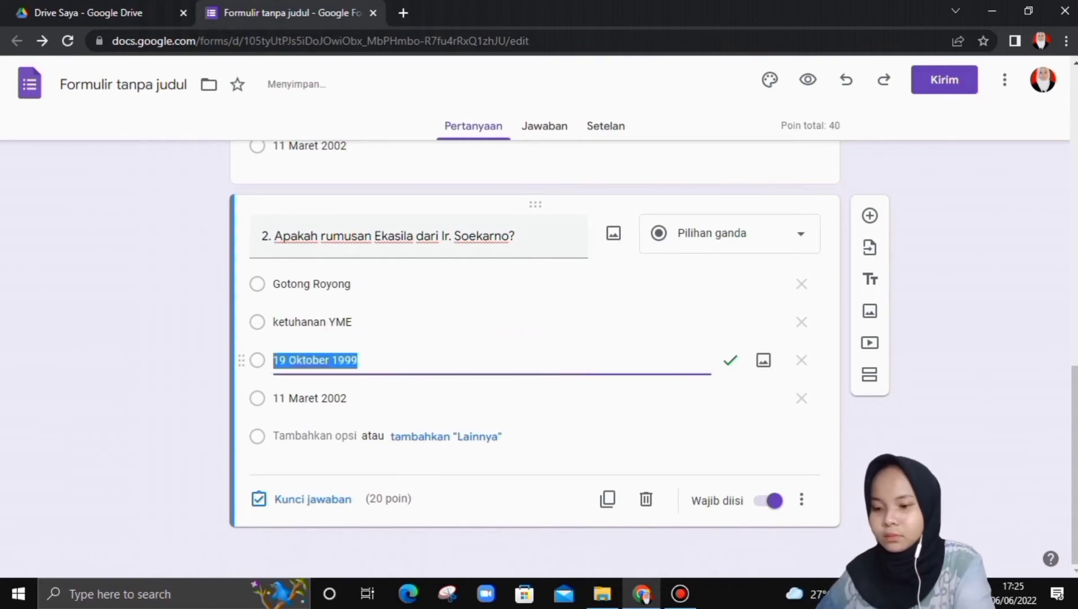
{"action": "key", "text": "BackSpace"}
{"action": "type", "text": "Persatuan"}
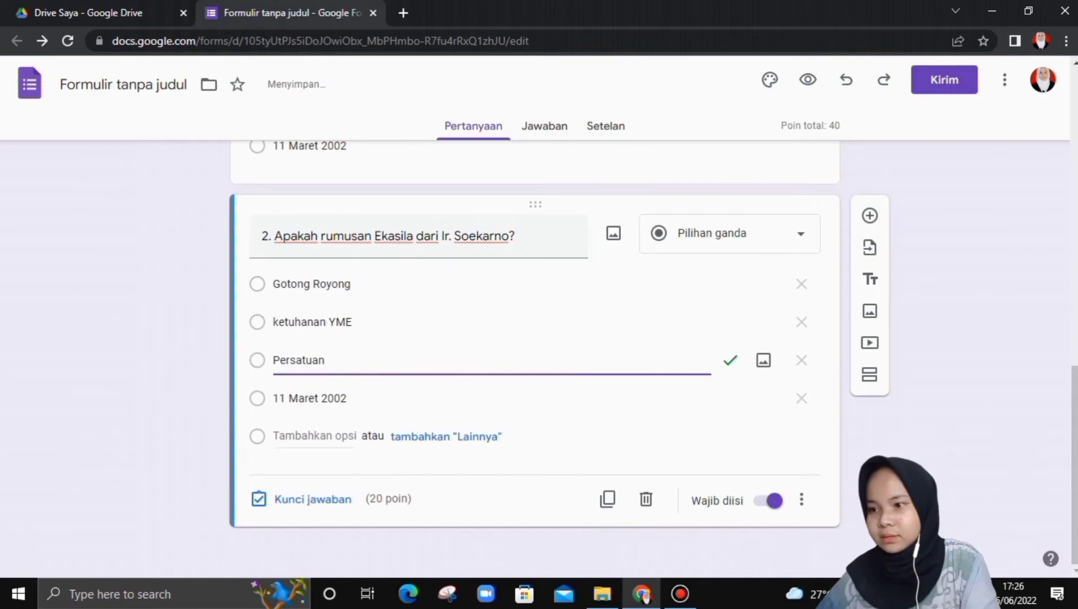
{"action": "left_click", "coordinate": [333, 398]}
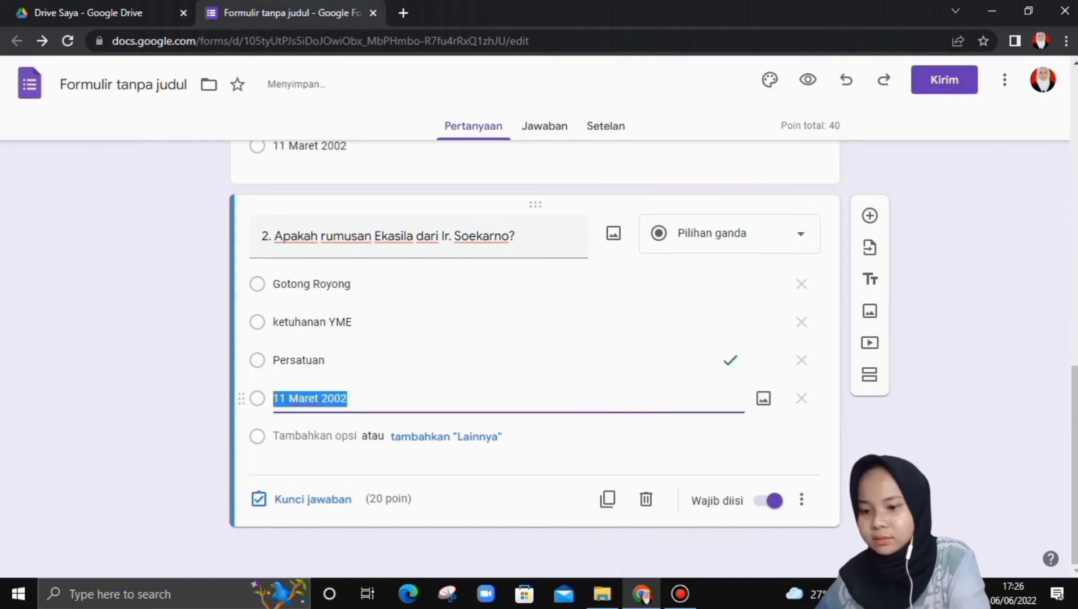
{"action": "key", "text": "BackSpace"}
{"action": "type", "text": "Kekeluargaan"}
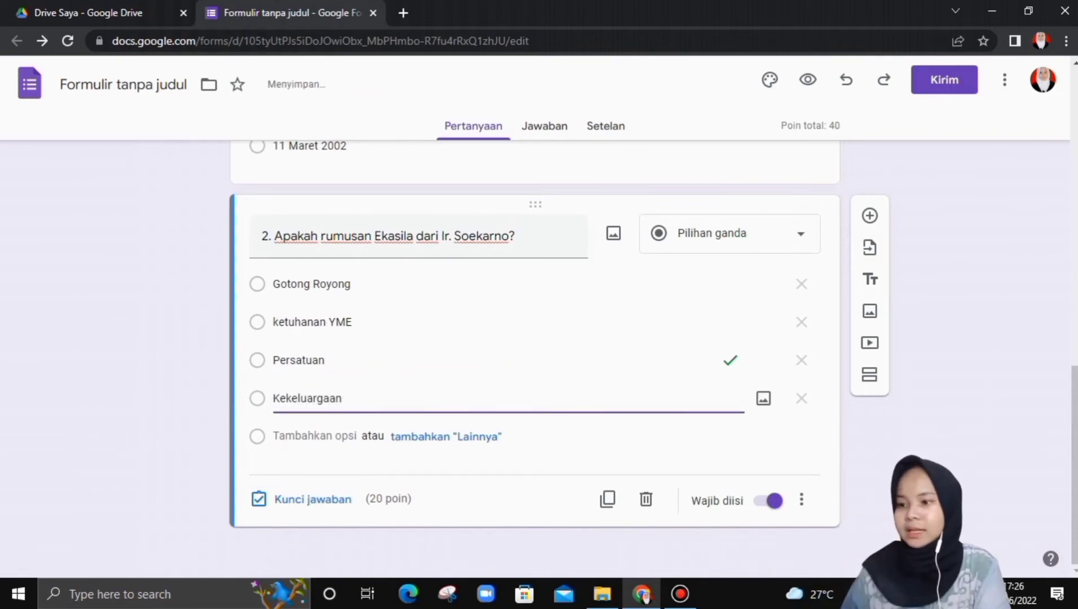
- Make Gotong Royong the only correct answer, then duplicate question 2
{"action": "left_click", "coordinate": [313, 499]}
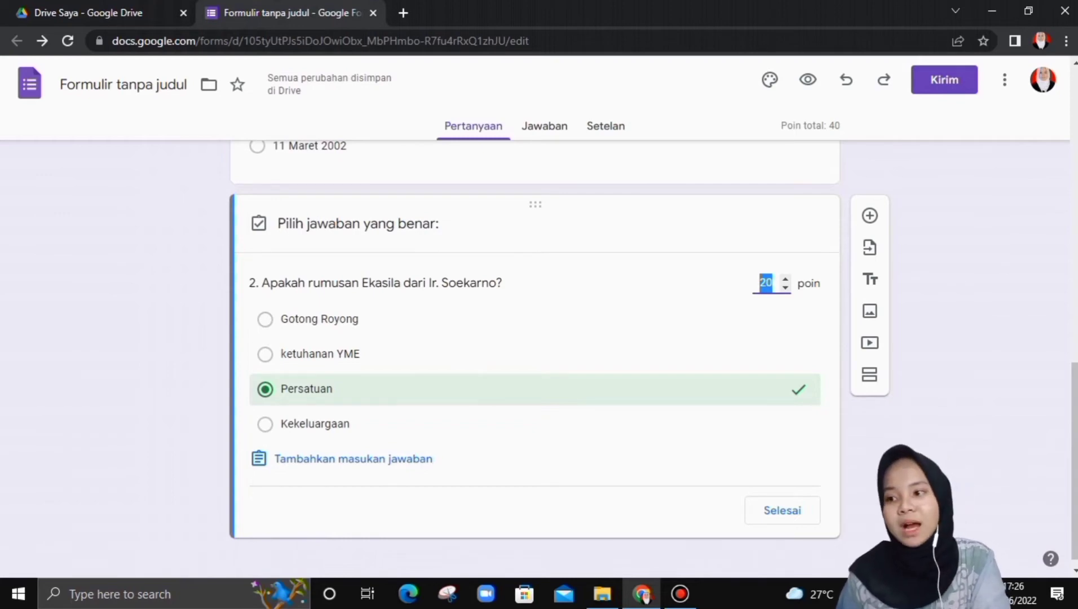
{"action": "left_click", "coordinate": [265, 320]}
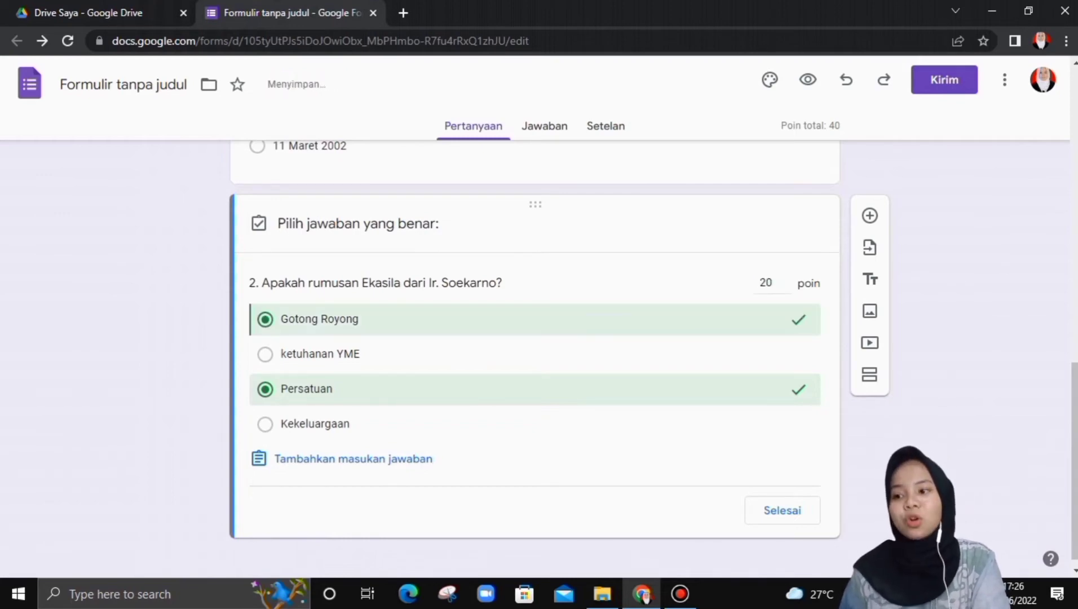
{"action": "left_click", "coordinate": [265, 390]}
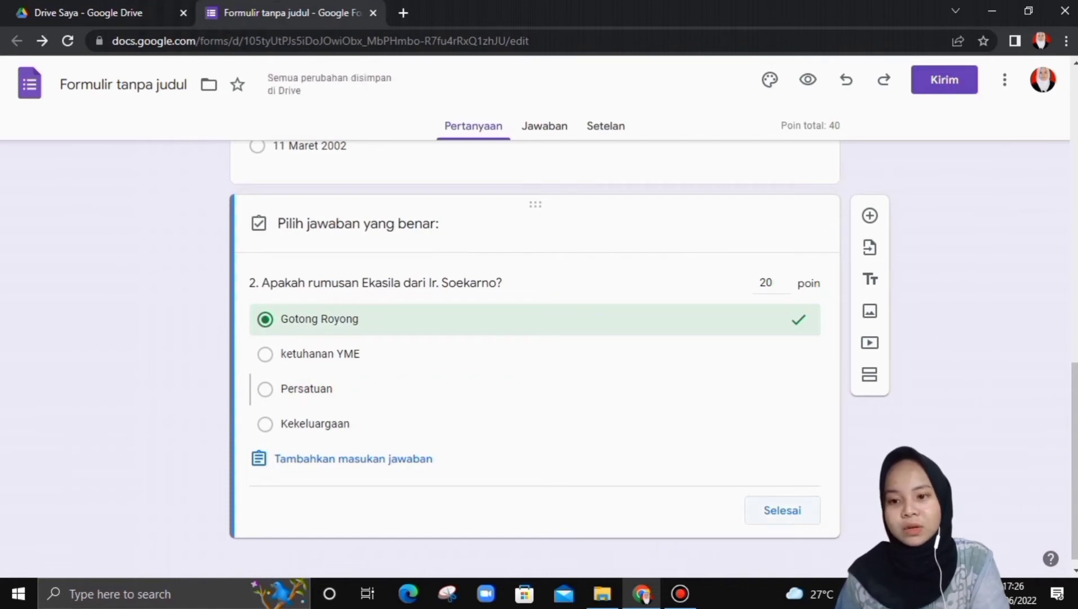
{"action": "left_click", "coordinate": [782, 510]}
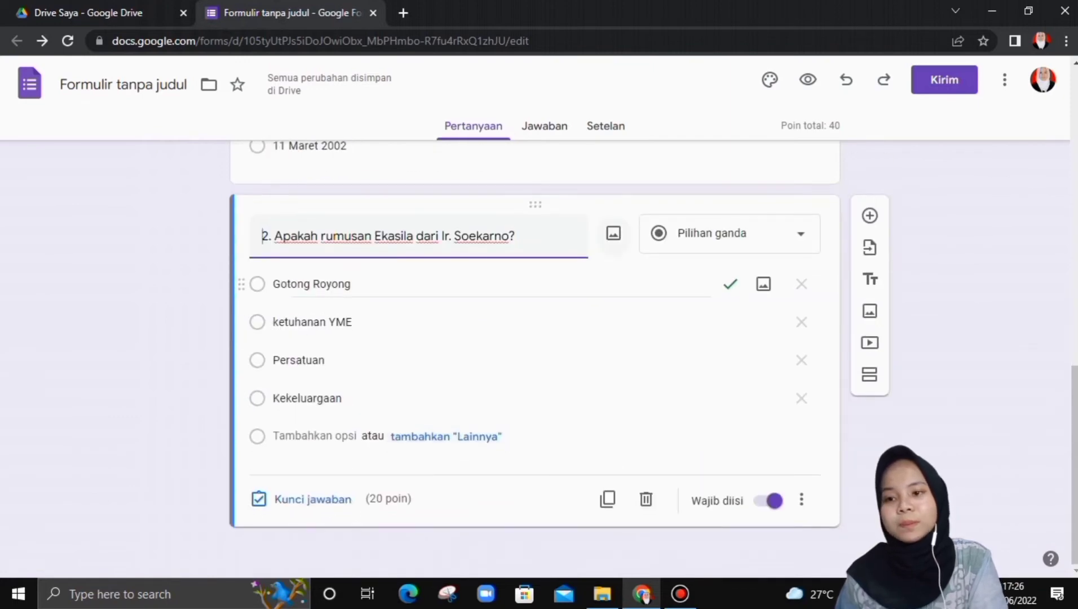
{"action": "left_click", "coordinate": [607, 499]}
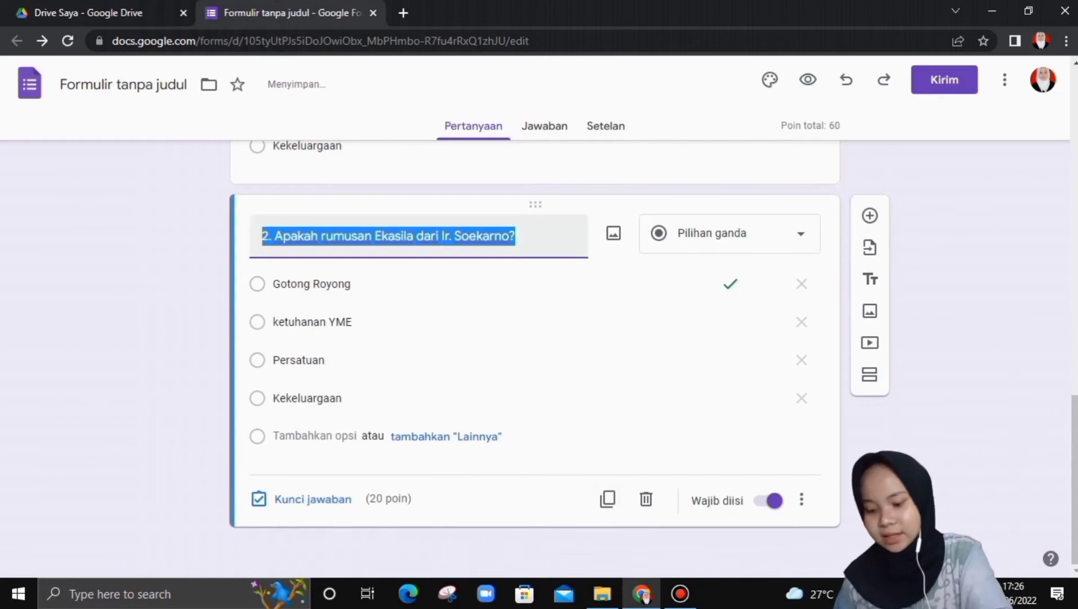
- Replace the copied title with '3. Tugas Legislatif diserahkan kepada KNIP melalui maklumat wakil presiden nomor berapa?'
{"action": "key", "text": "BackSpace"}
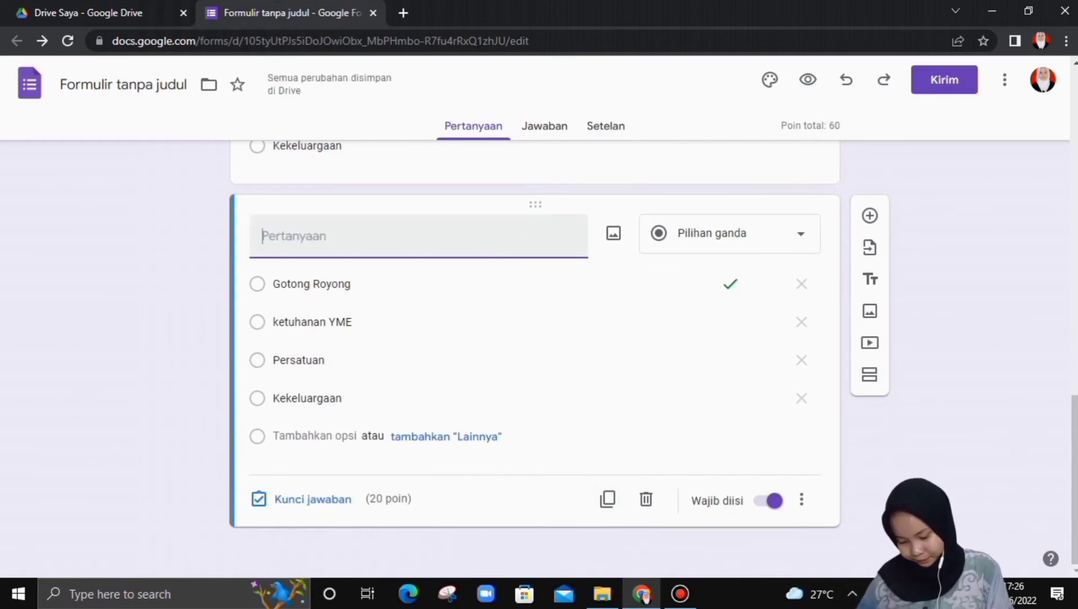
{"action": "type", "text": "3. "}
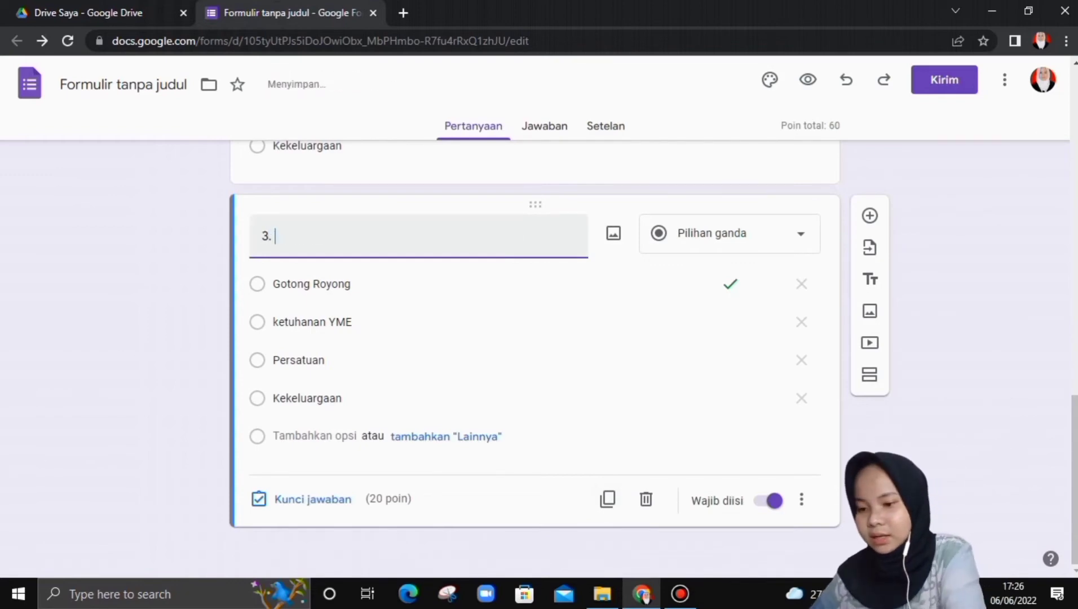
{"action": "type", "text": "Tugas Leg"}
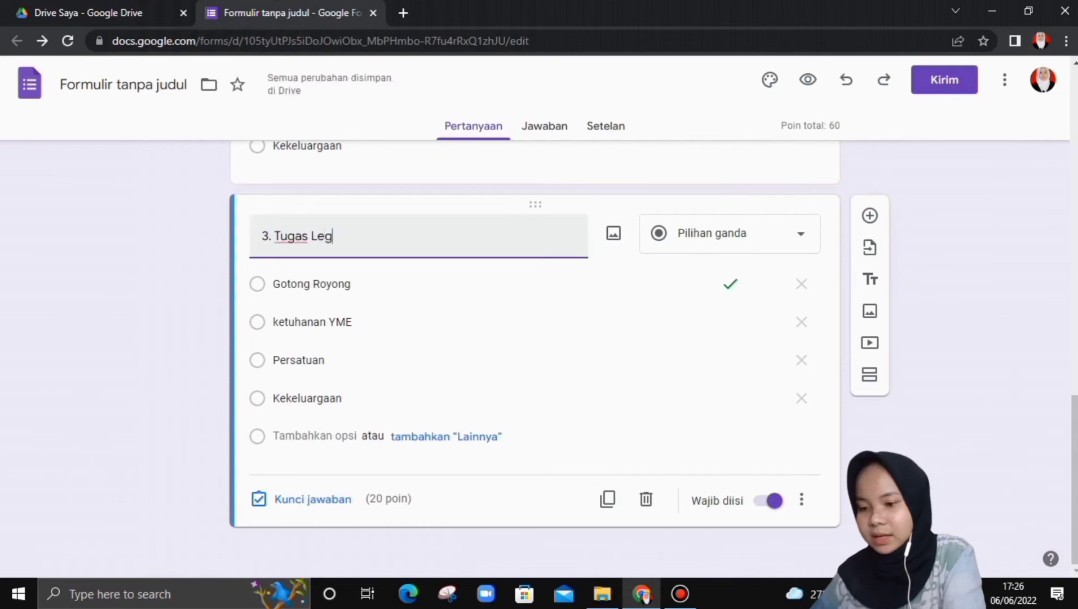
{"action": "type", "text": "islatif"}
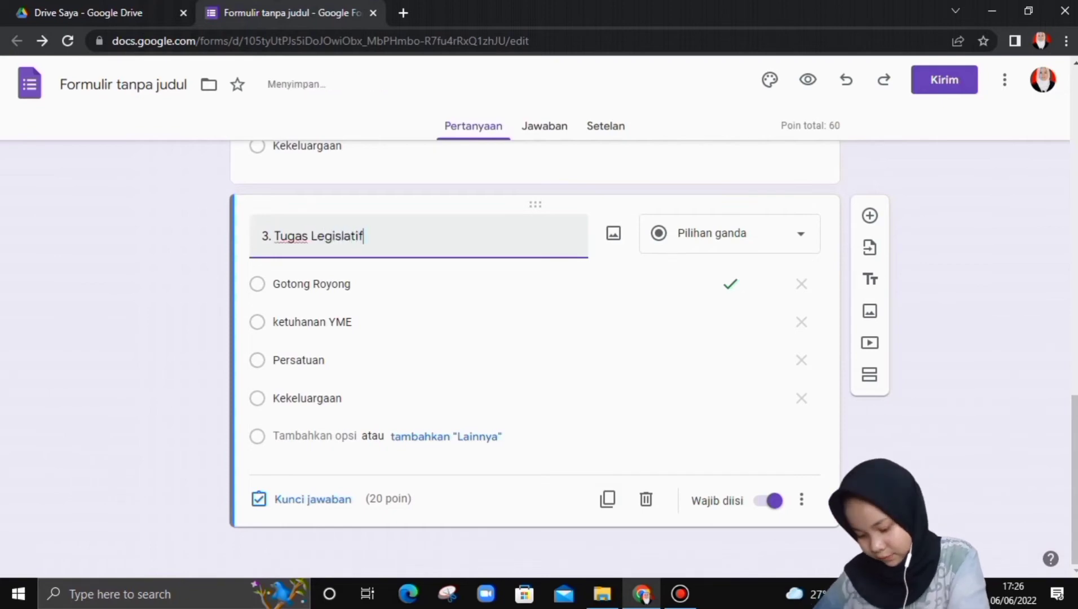
{"action": "type", "text": " dise"}
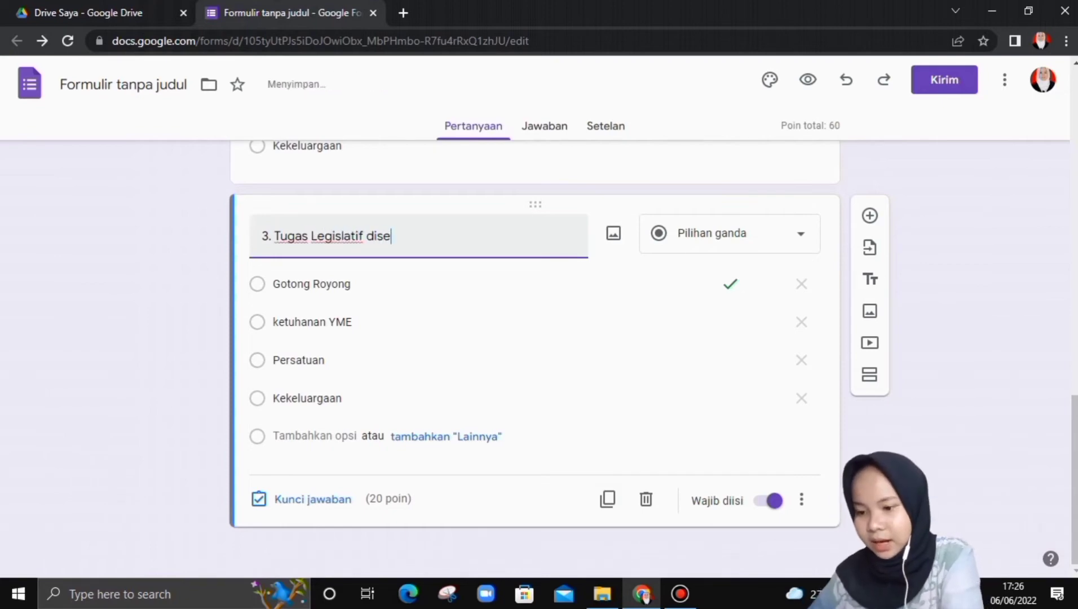
{"action": "type", "text": "rahkan kepad"}
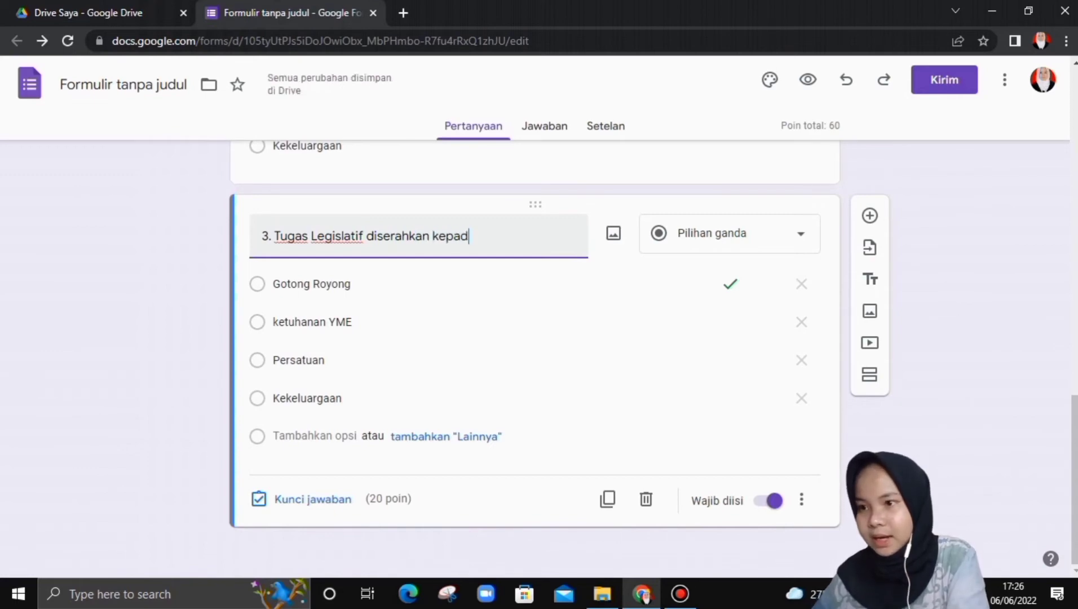
{"action": "type", "text": "a KNI"}
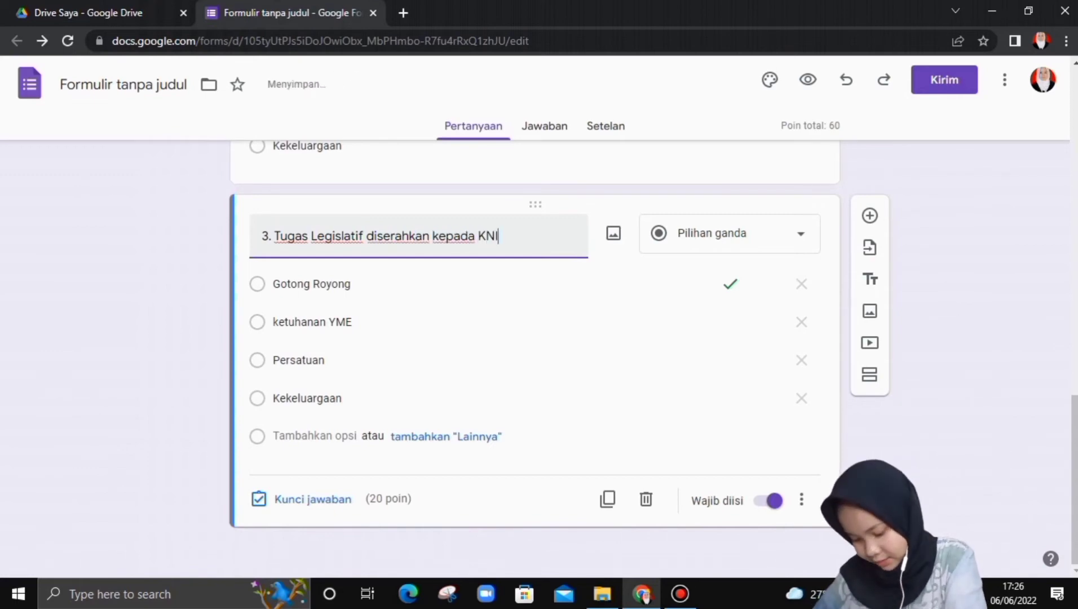
{"action": "type", "text": "P mela"}
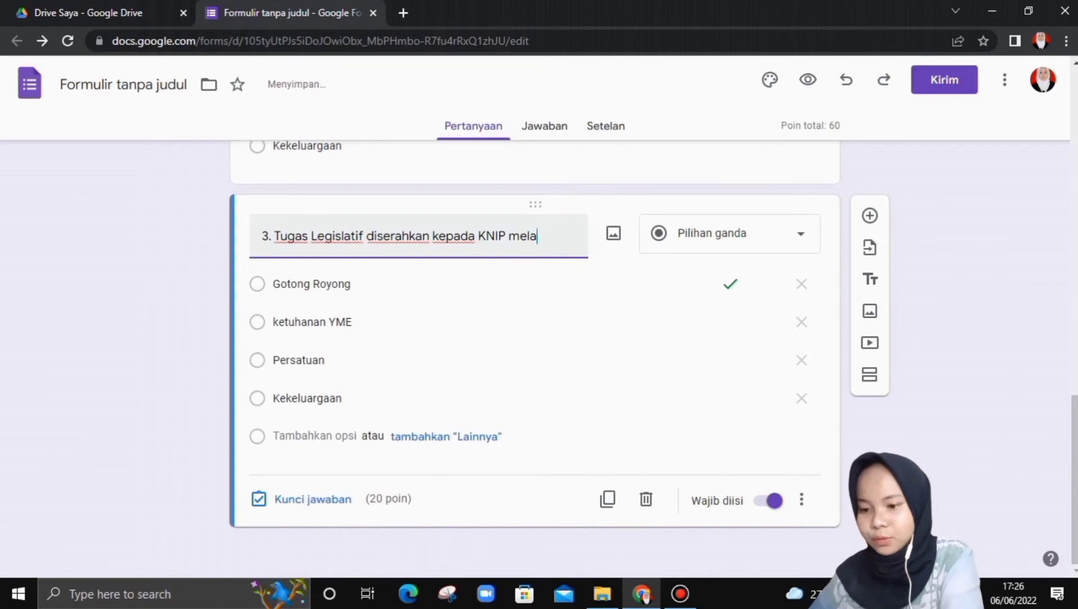
{"action": "type", "text": "lui maklumat "}
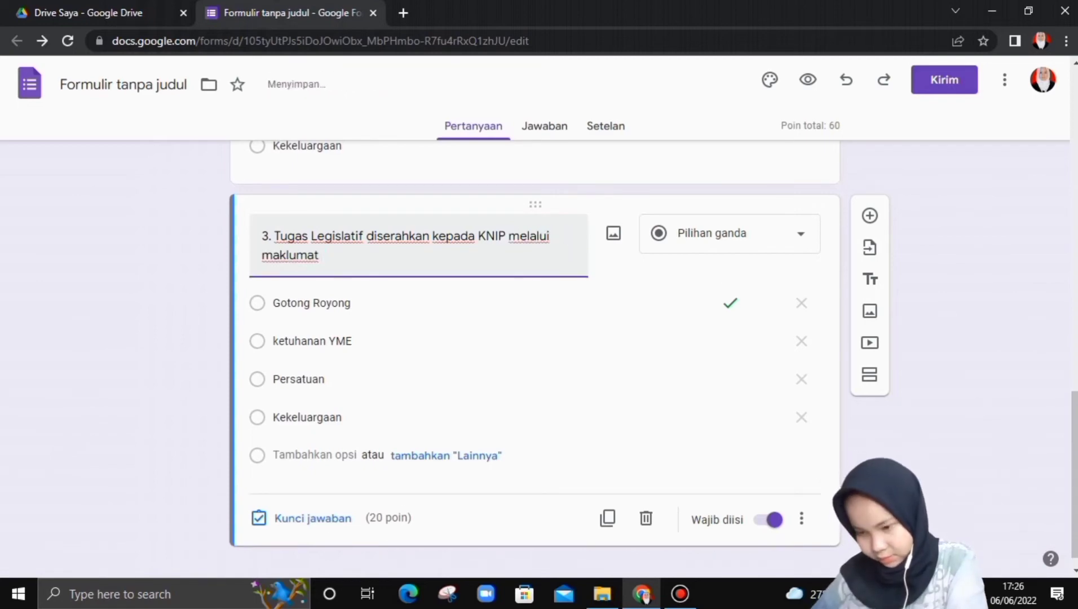
{"action": "type", "text": "wakil presi"}
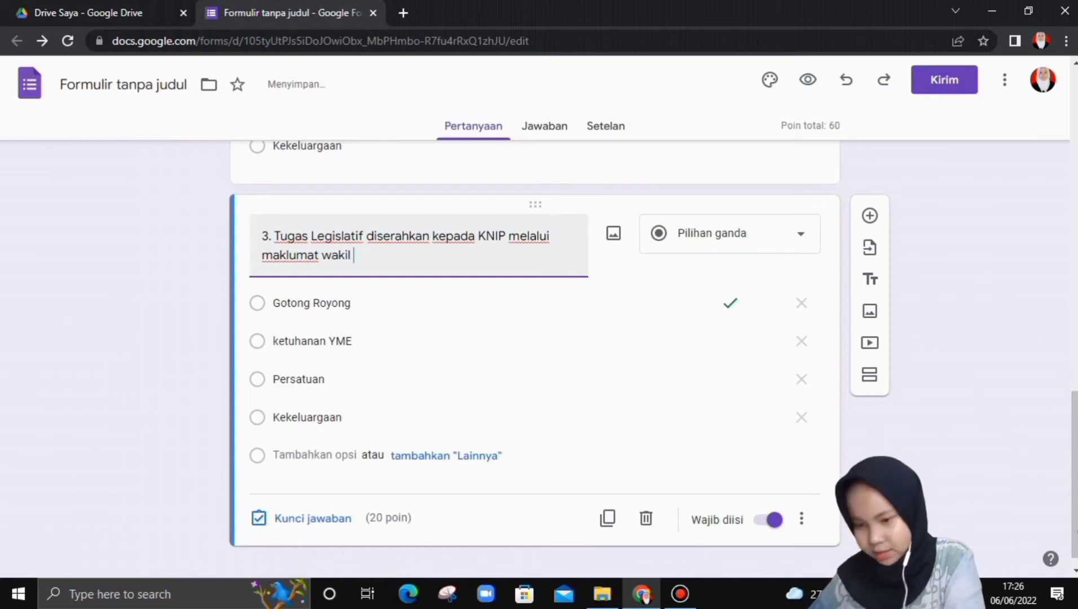
{"action": "type", "text": "den"}
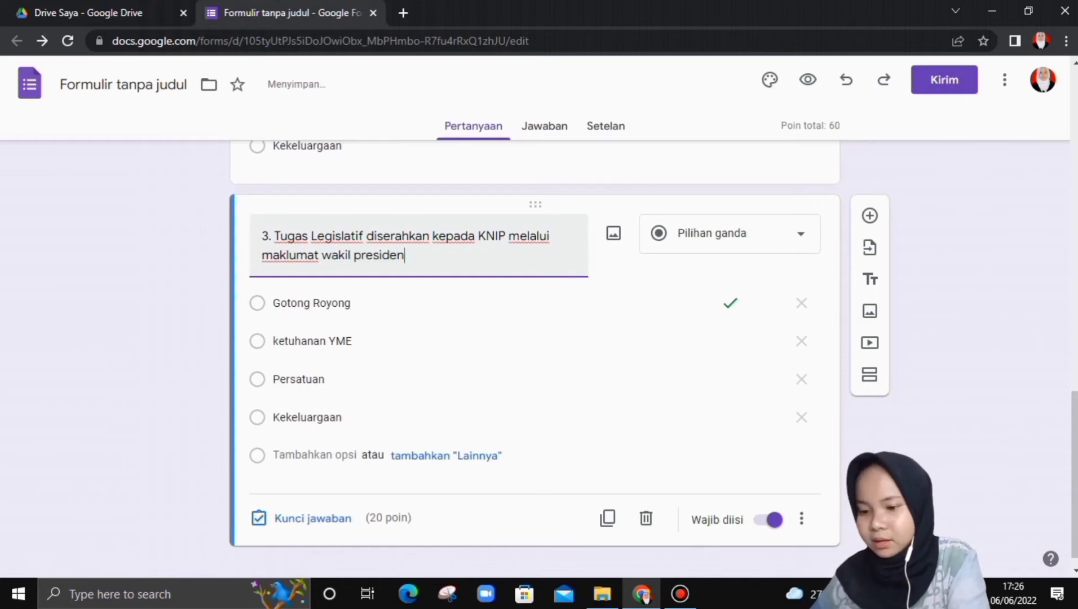
{"action": "type", "text": " nom"}
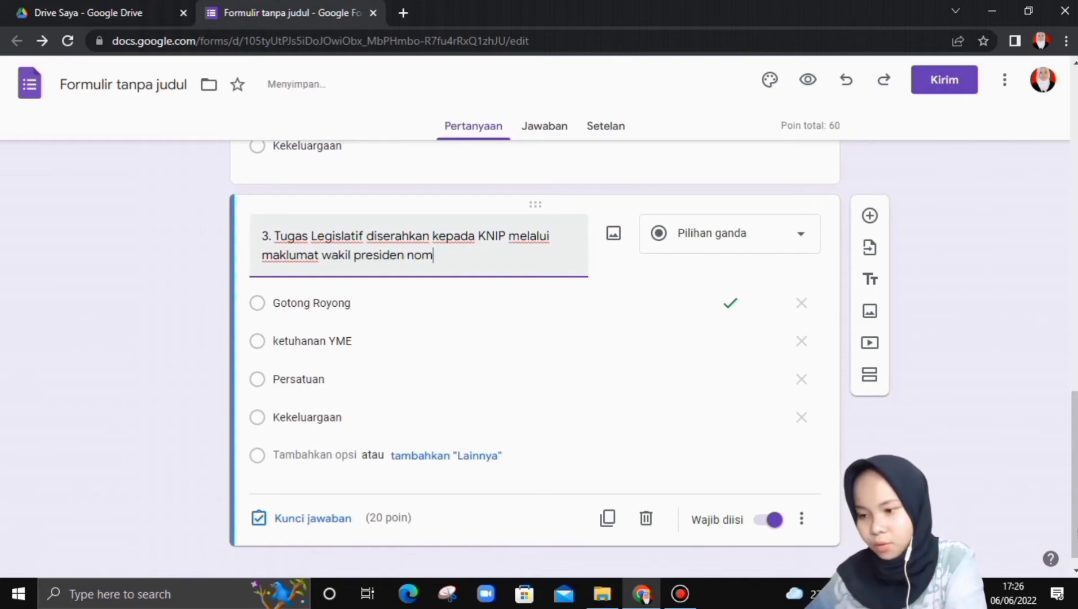
{"action": "type", "text": "or berapa?"}
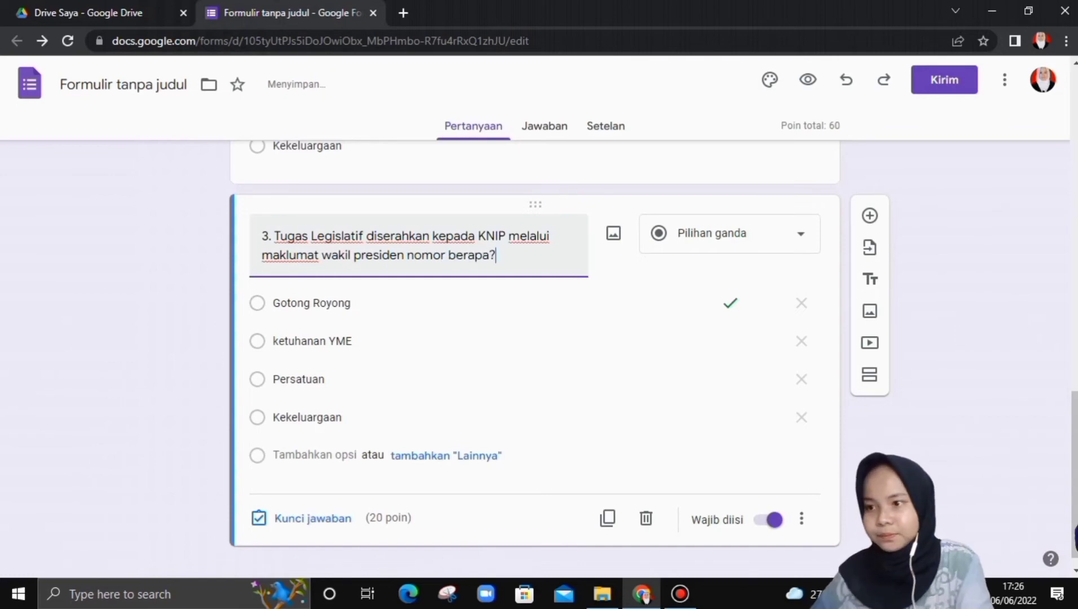
- Change question 3's first two options to IX and VII
{"action": "triple_click", "coordinate": [311, 303]}
{"action": "key", "text": "BackSpace"}
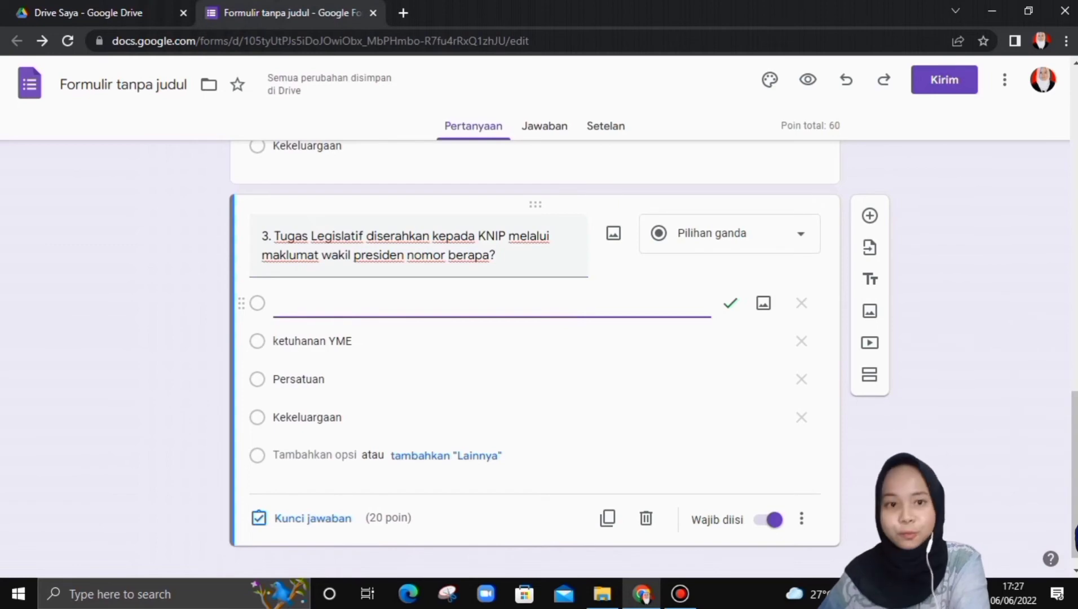
{"action": "type", "text": "X"}
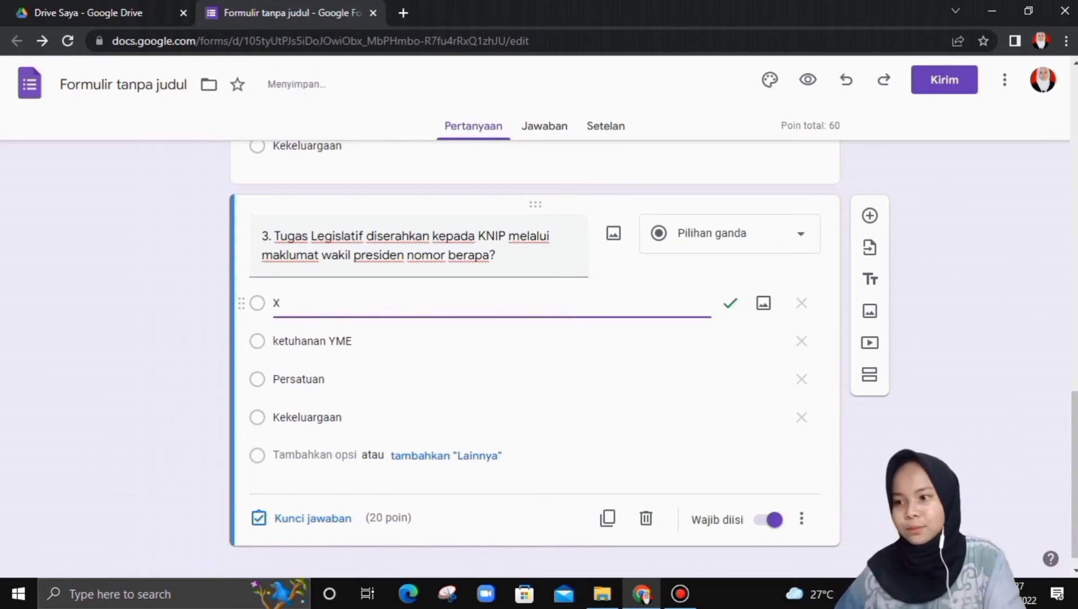
{"action": "key", "text": "BackSpace"}
{"action": "type", "text": "IC"}
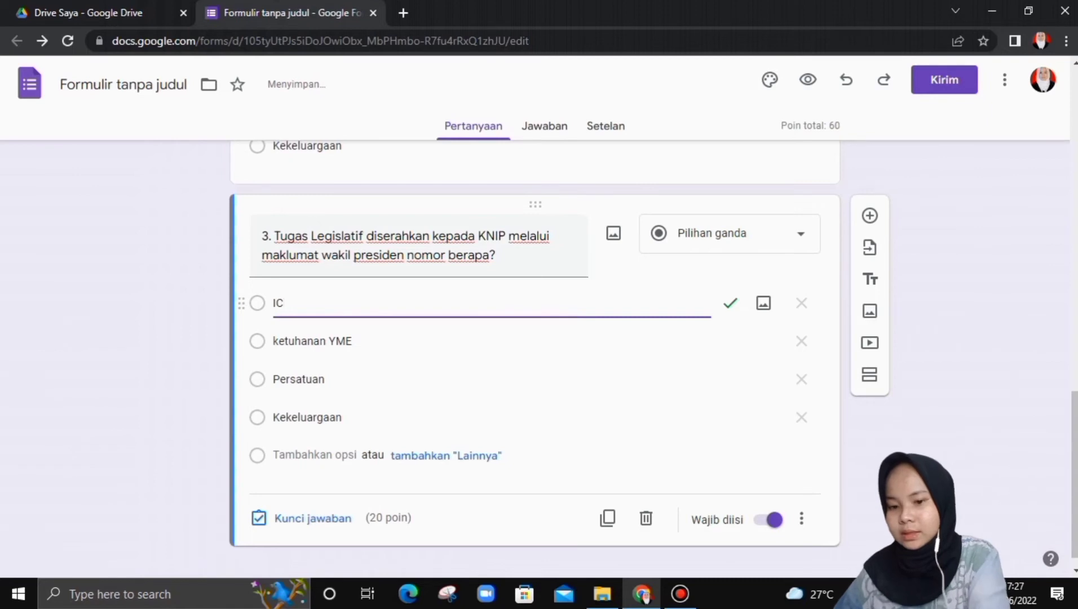
{"action": "key", "text": "BackSpace"}
{"action": "type", "text": "X"}
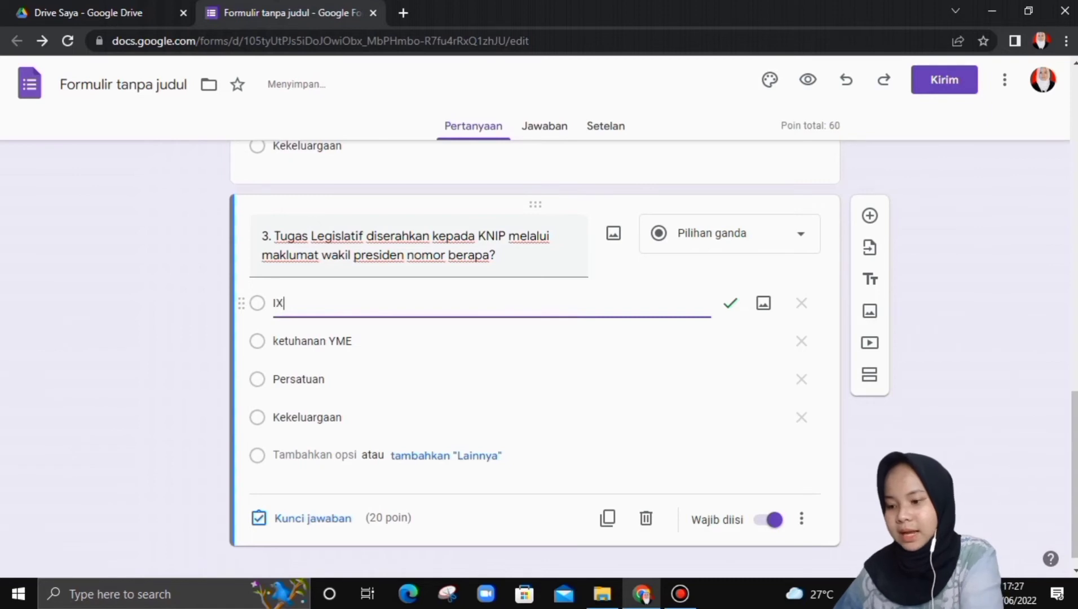
{"action": "key", "text": "Tab"}
{"action": "key", "text": "BackSpace"}
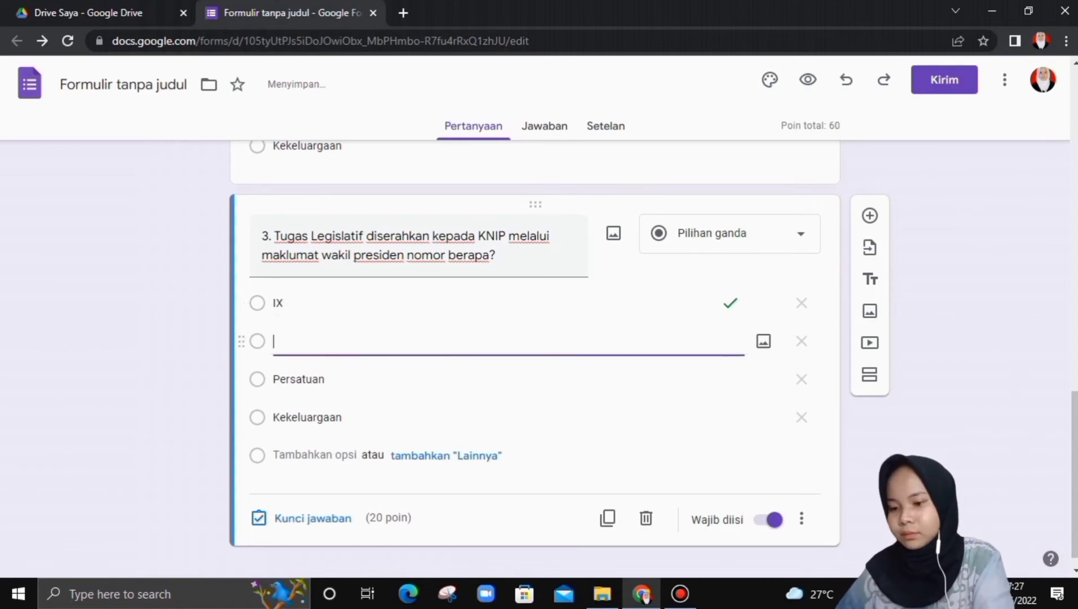
{"action": "type", "text": "VII"}
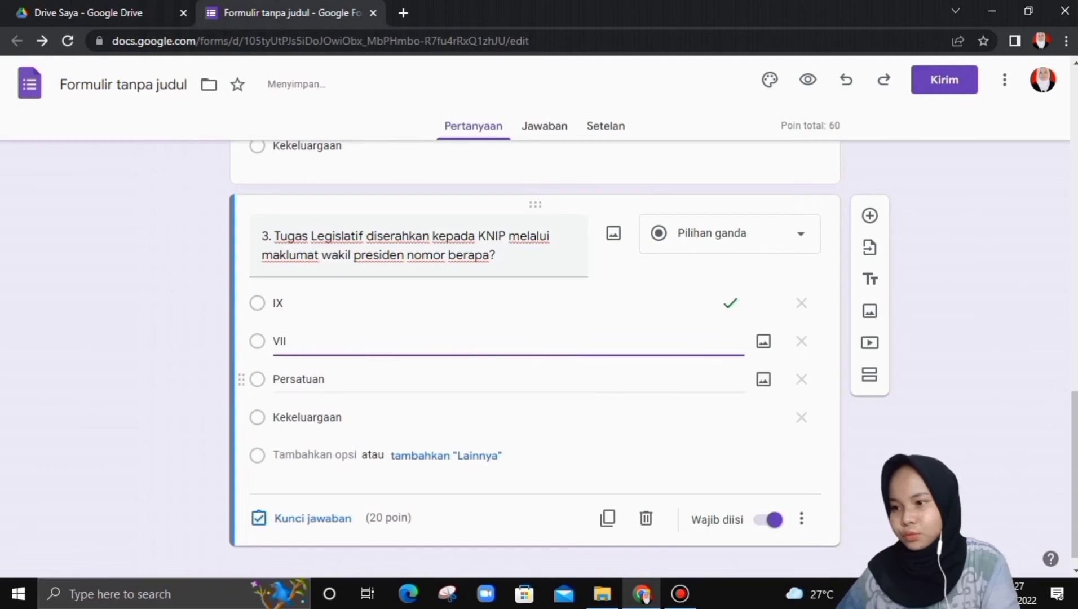
- Change the remaining options to VI and V and add a fifth option X
{"action": "key", "text": "Tab"}
{"action": "key", "text": "BackSpace"}
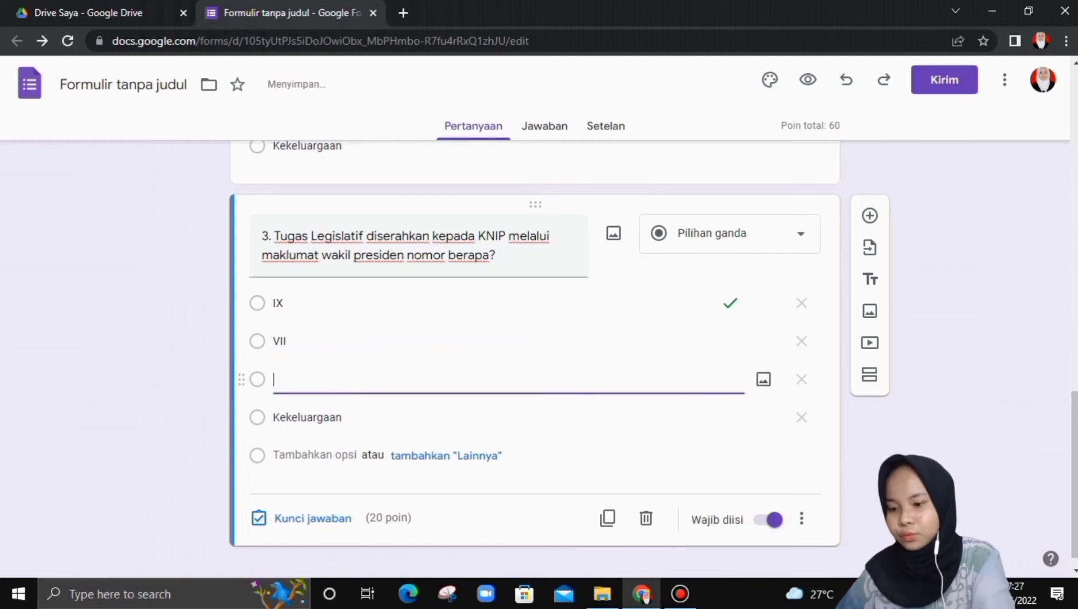
{"action": "type", "text": "VI"}
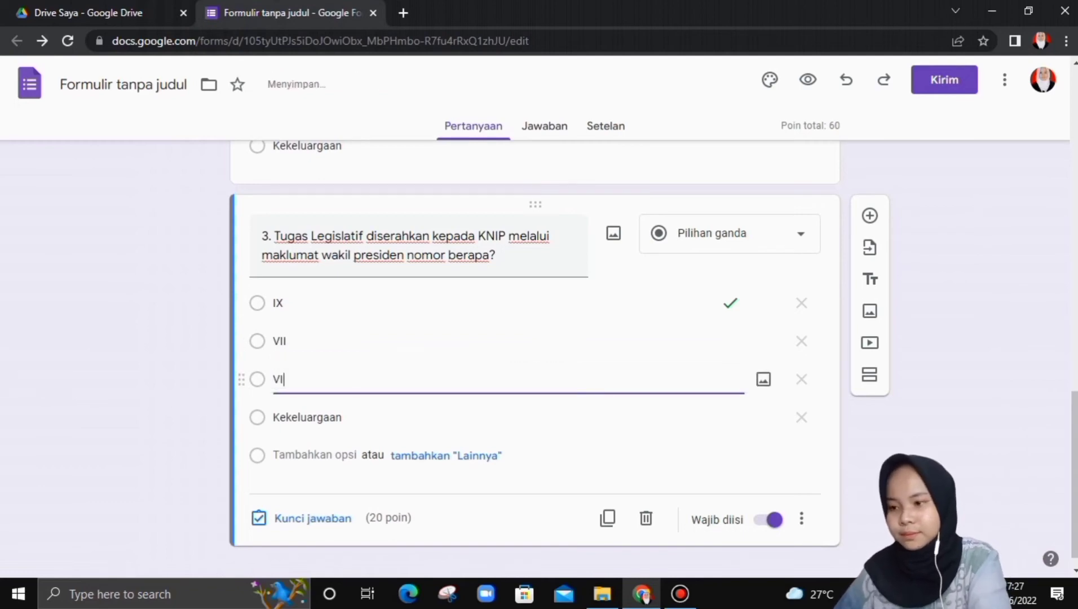
{"action": "key", "text": "Tab"}
{"action": "key", "text": "BackSpace"}
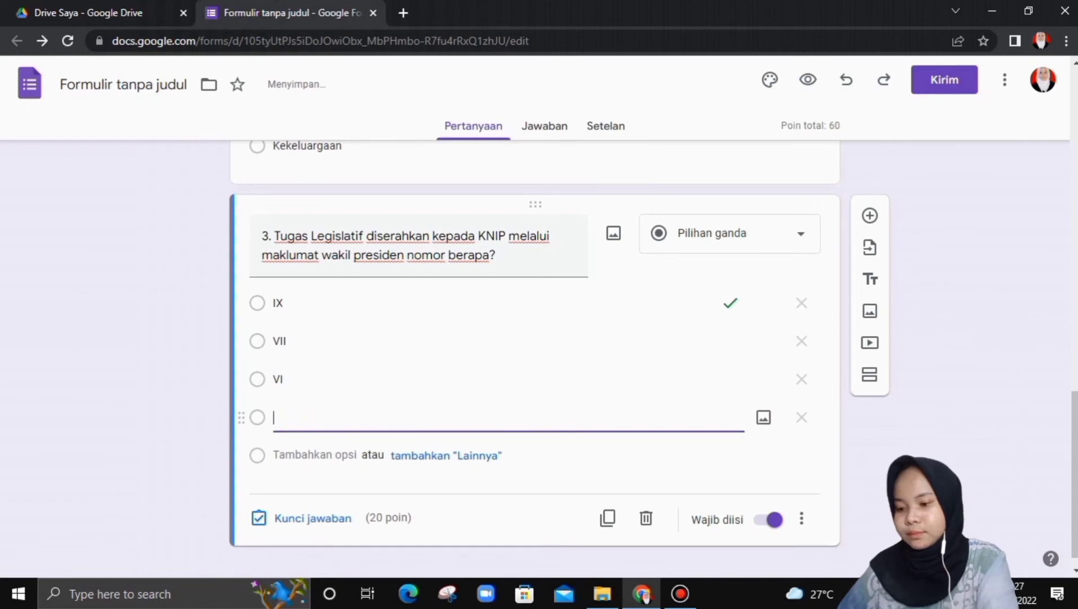
{"action": "type", "text": "V"}
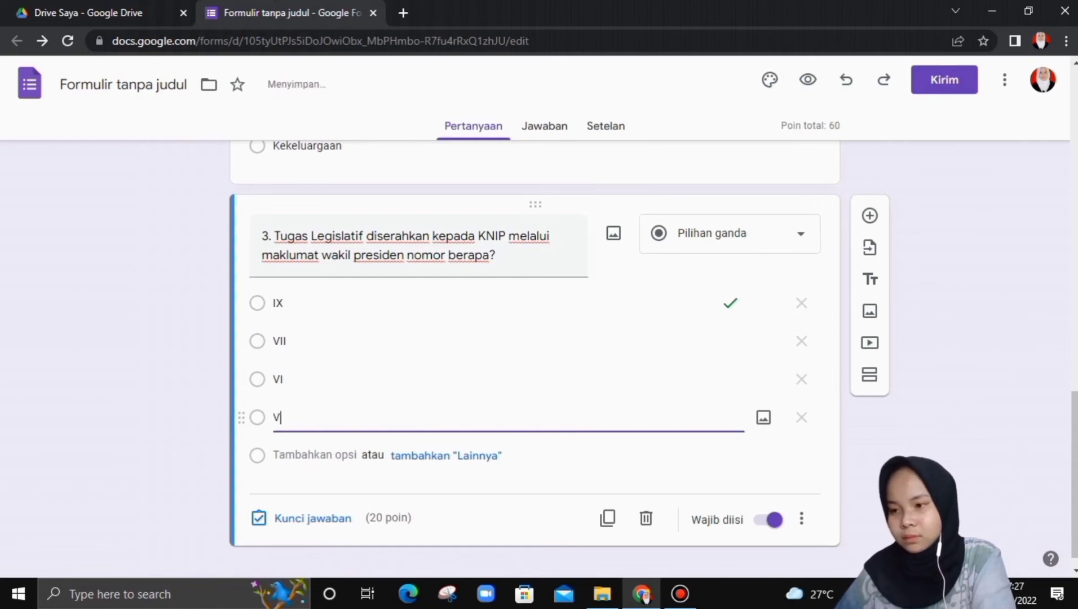
{"action": "key", "text": "Return"}
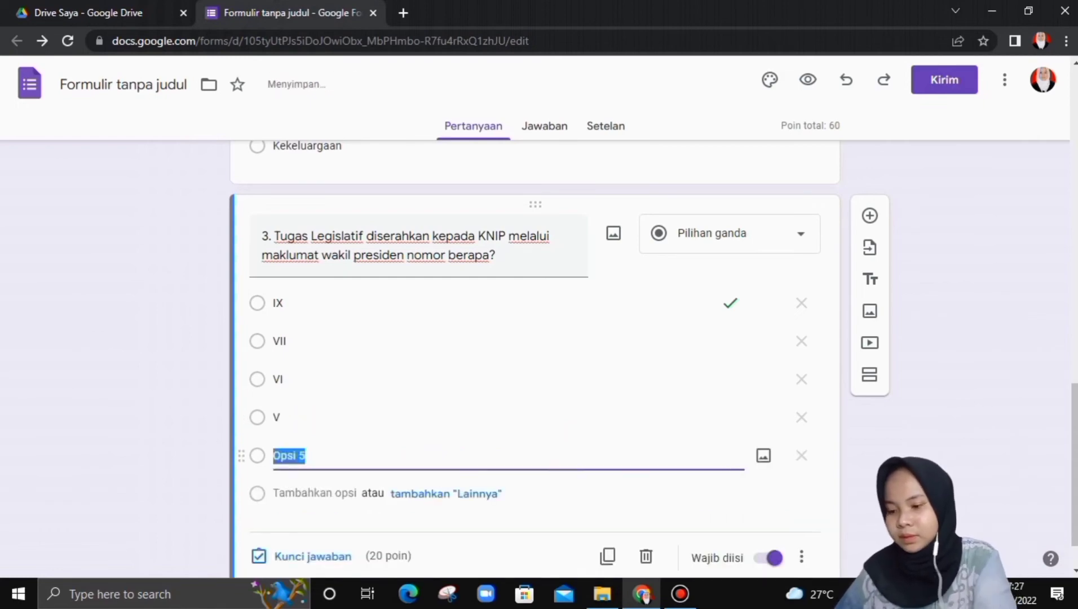
{"action": "type", "text": "X"}
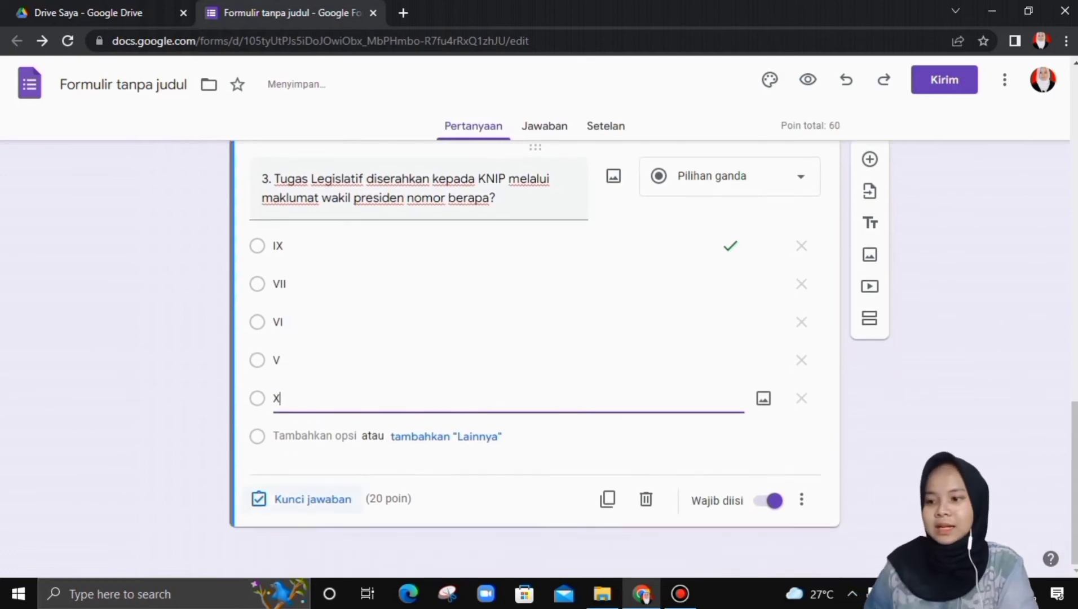
{"action": "left_click", "coordinate": [313, 501]}
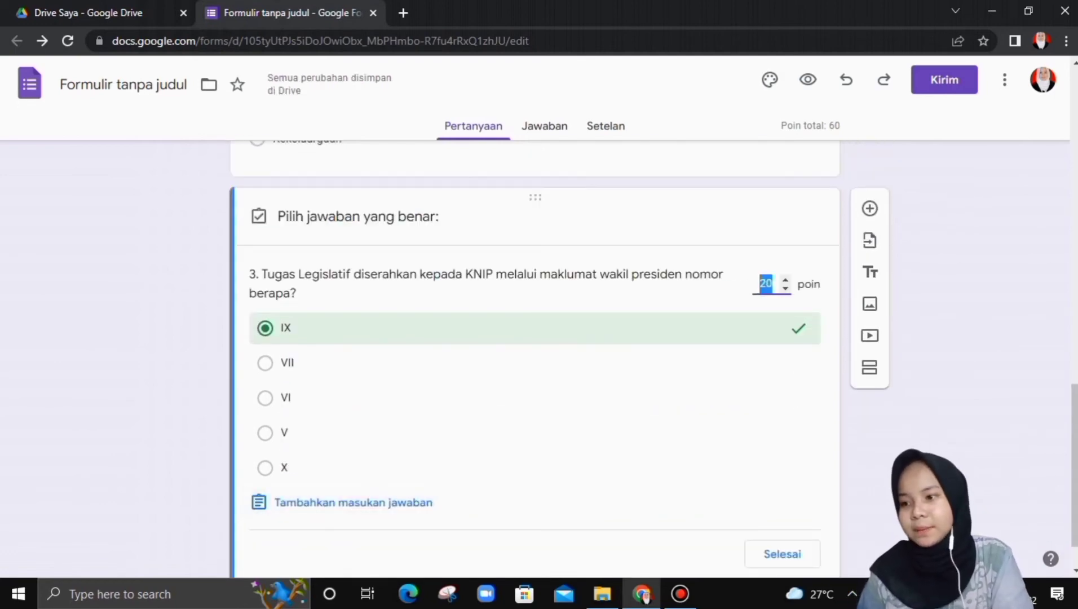
- Set X instead of IX as question 3's correct answer, then recheck the key
{"action": "left_click", "coordinate": [265, 468]}
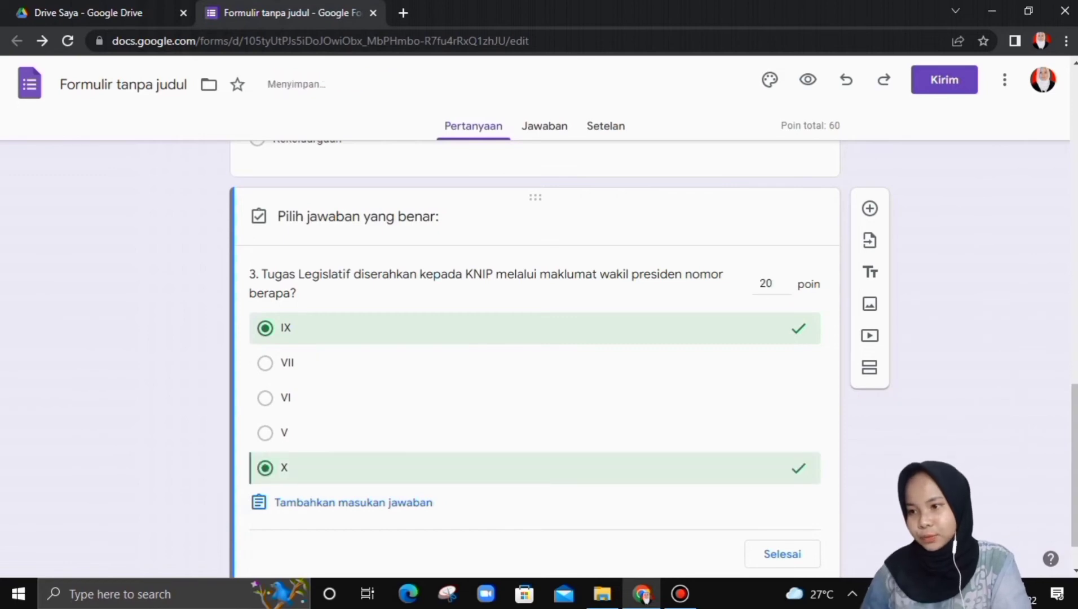
{"action": "left_click", "coordinate": [266, 328]}
{"action": "scroll", "coordinate": [535, 361], "scroll_direction": "down", "scroll_amount": 1}
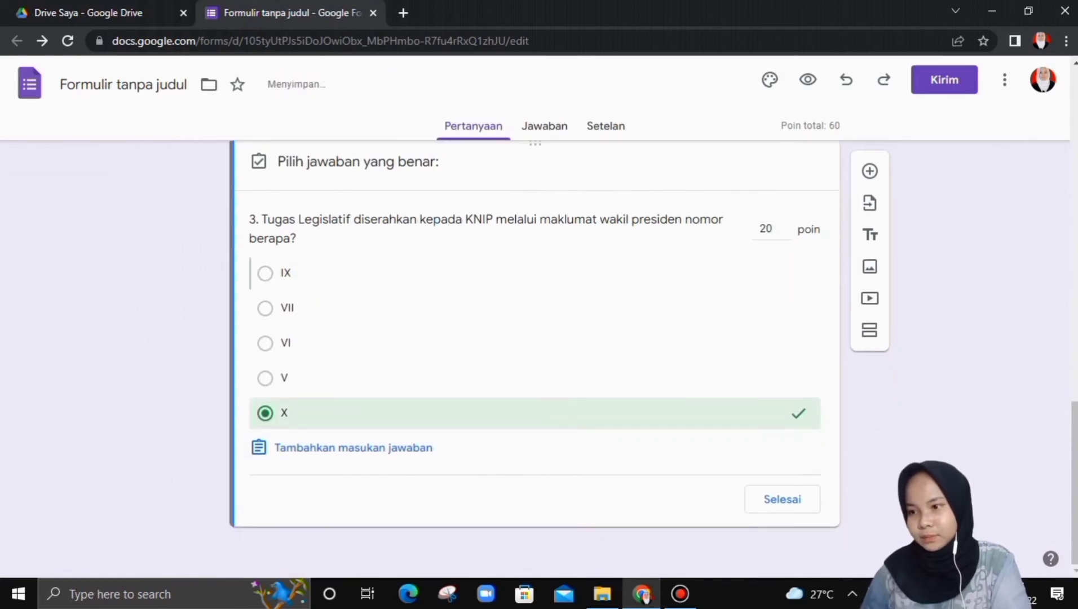
{"action": "left_click", "coordinate": [782, 499]}
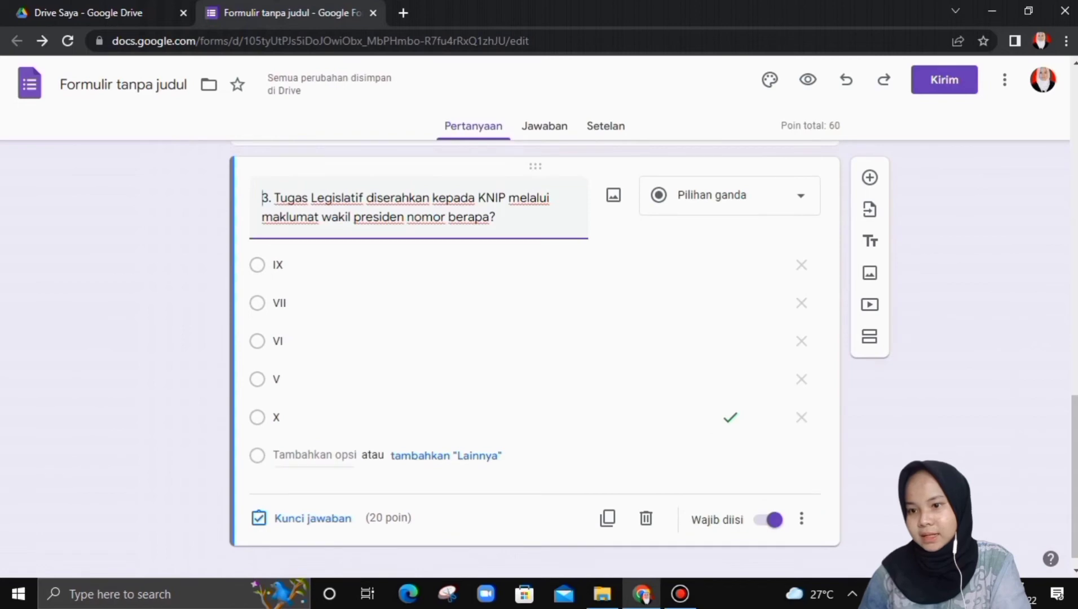
{"action": "left_click", "coordinate": [313, 518]}
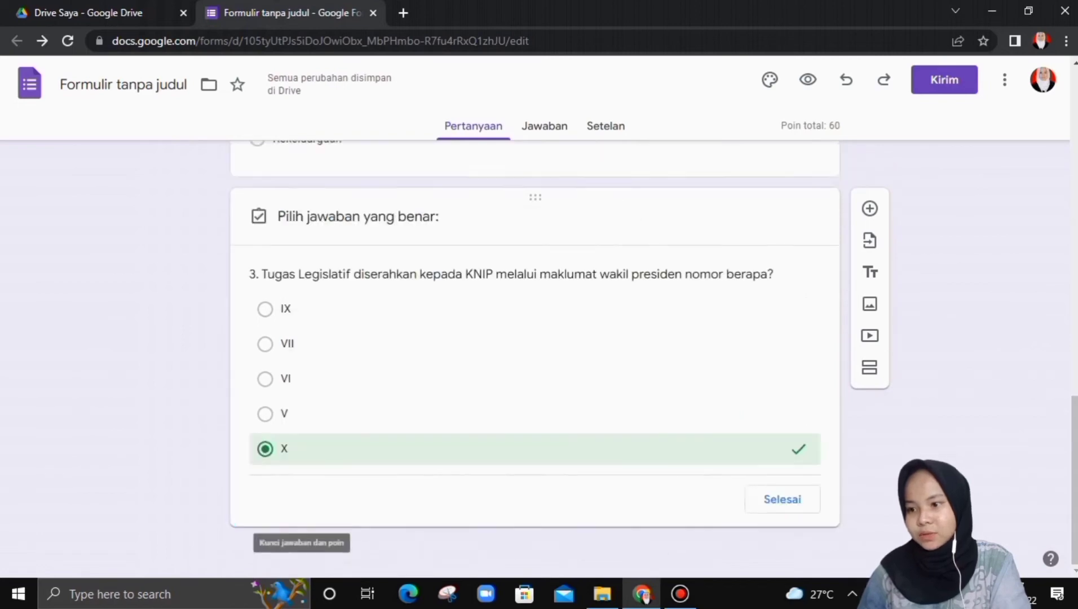
{"action": "left_click", "coordinate": [782, 523]}
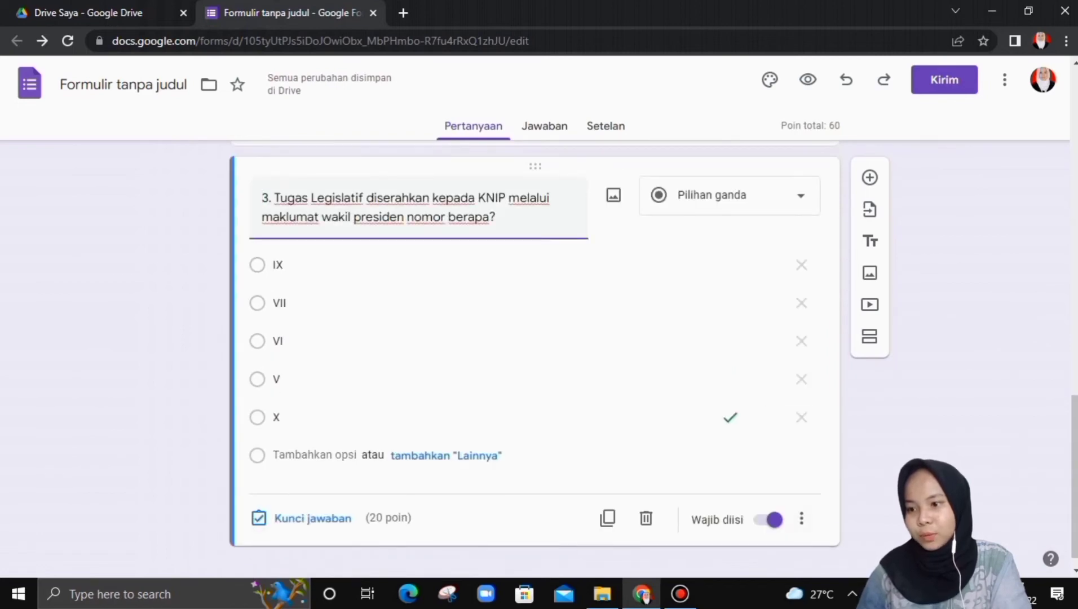
{"action": "scroll", "coordinate": [733, 417], "scroll_direction": "up", "scroll_amount": 5}
{"action": "left_click", "coordinate": [338, 349]}
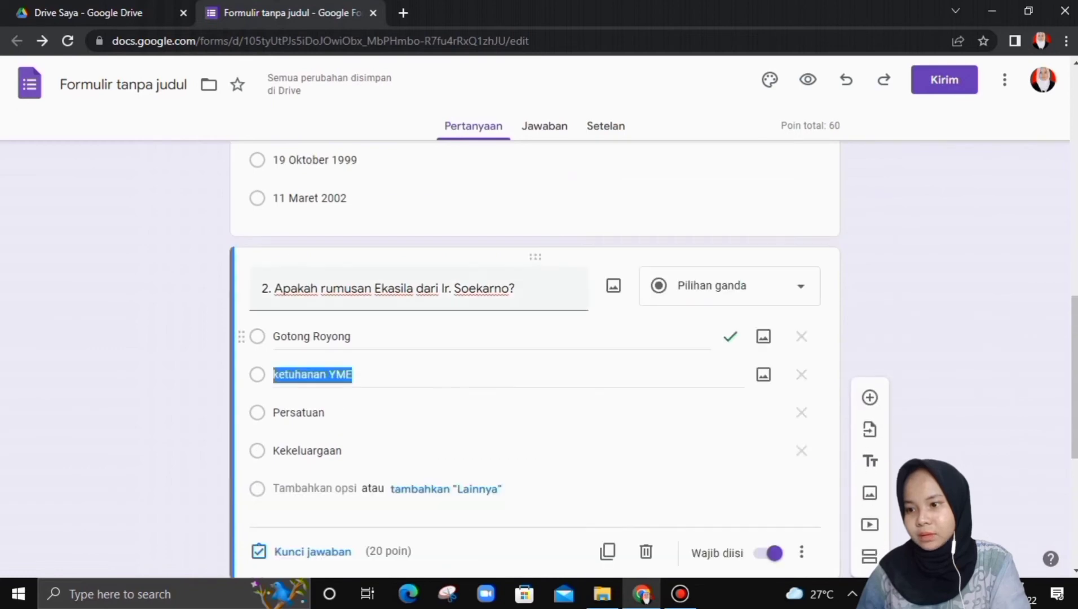
{"action": "scroll", "coordinate": [428, 401], "scroll_direction": "down", "scroll_amount": 1}
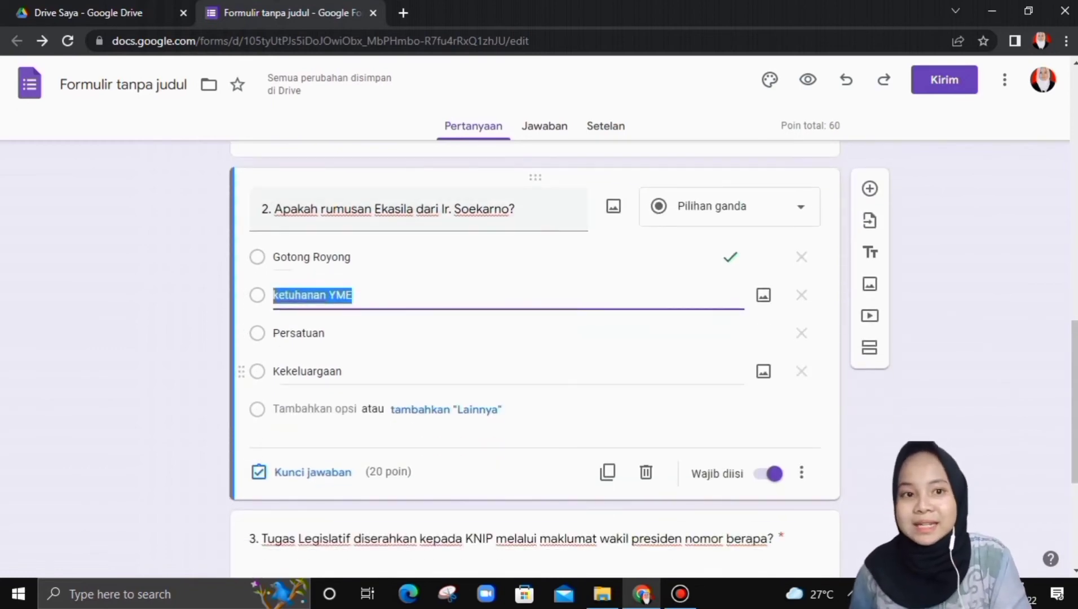
{"action": "scroll", "coordinate": [321, 411], "scroll_direction": "up", "scroll_amount": 3}
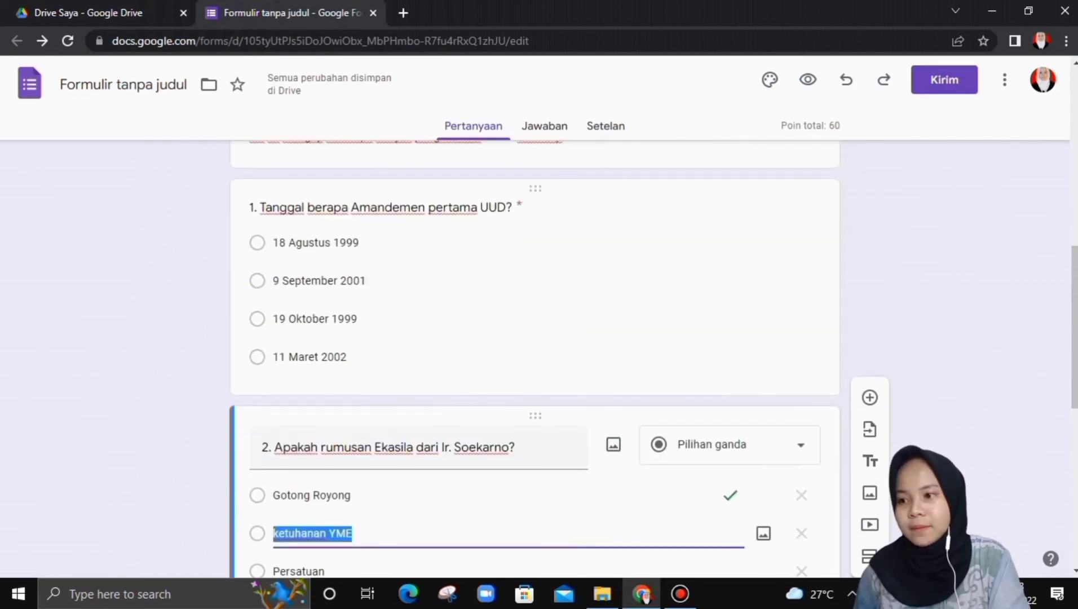
{"action": "left_click", "coordinate": [321, 374]}
{"action": "scroll", "coordinate": [321, 378], "scroll_direction": "down", "scroll_amount": 2}
{"action": "scroll", "coordinate": [321, 379], "scroll_direction": "up", "scroll_amount": 4}
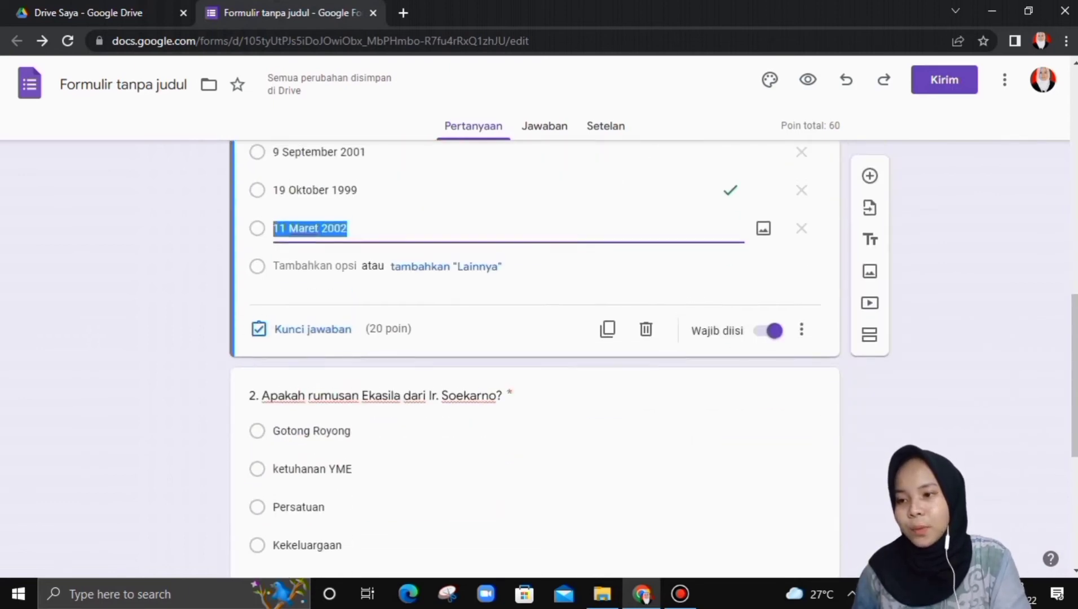
{"action": "scroll", "coordinate": [534, 361], "scroll_direction": "down", "scroll_amount": 10}
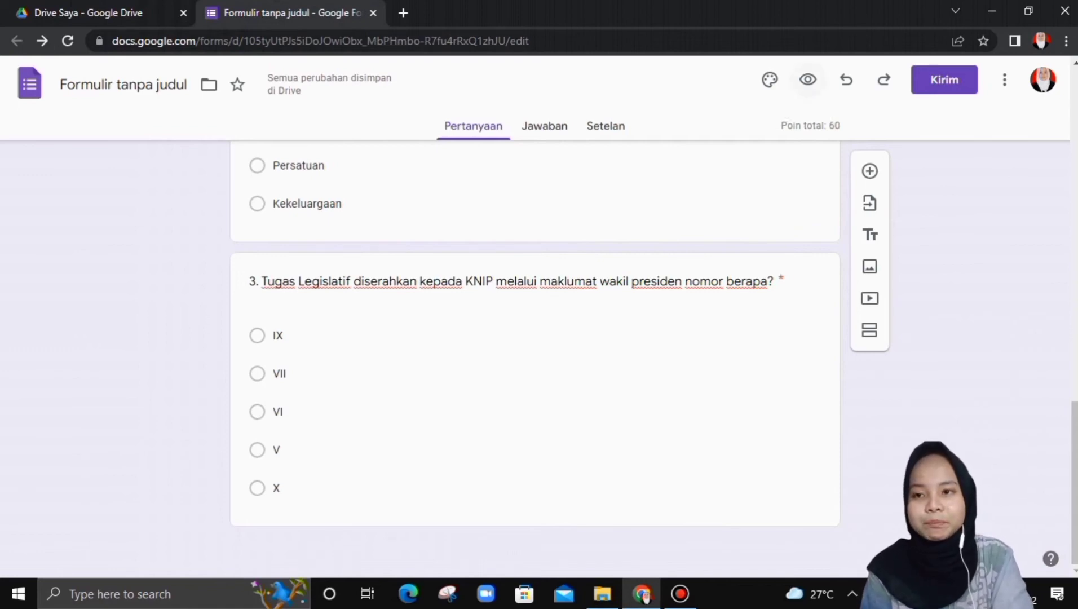
- Preview the quiz and fill in the respondent's full name and NPM
{"action": "left_click", "coordinate": [807, 80]}
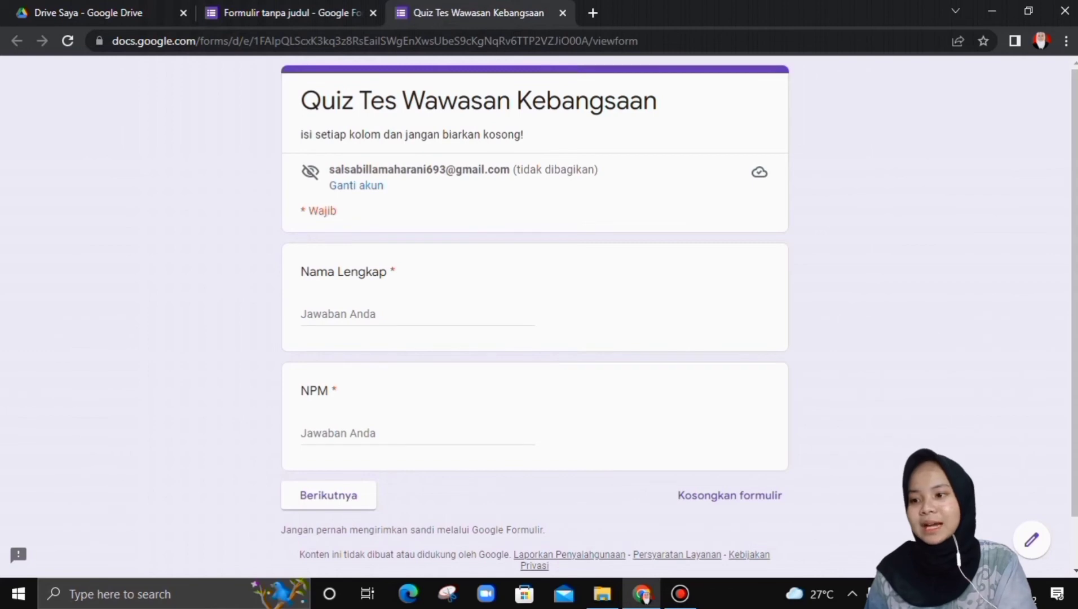
{"action": "scroll", "coordinate": [534, 315], "scroll_direction": "down", "scroll_amount": 1}
{"action": "scroll", "coordinate": [534, 316], "scroll_direction": "up", "scroll_amount": 1}
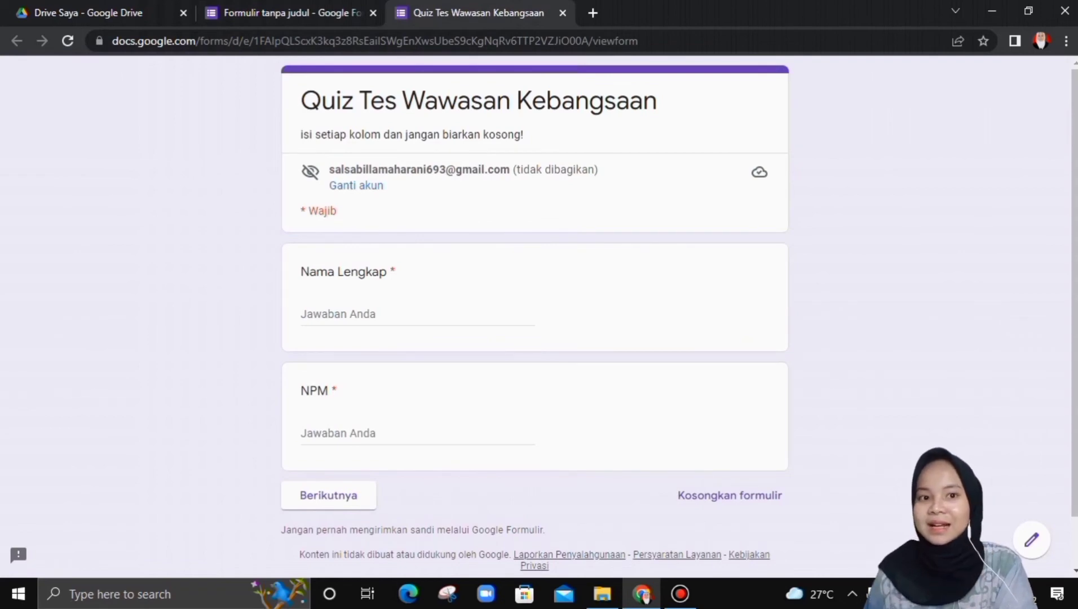
{"action": "left_click", "coordinate": [369, 314]}
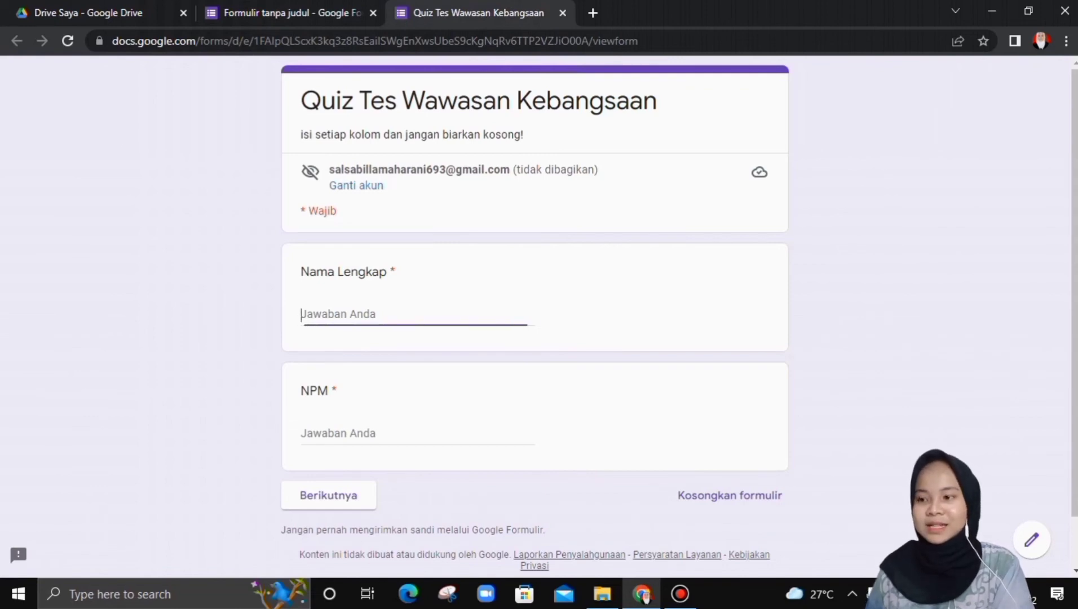
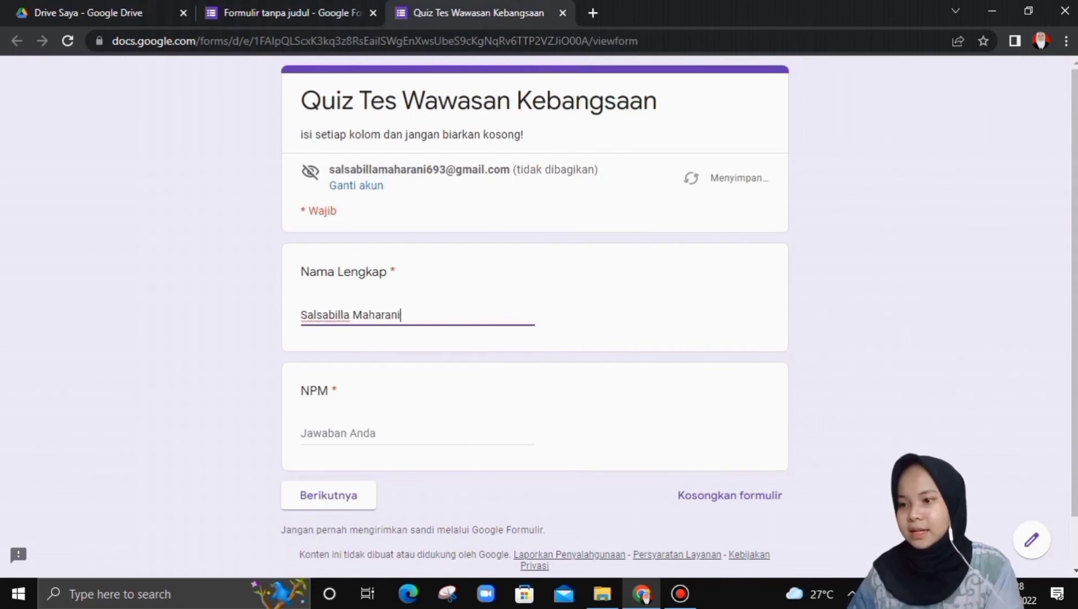
{"action": "key", "text": "Tab"}
{"action": "type", "text": "111223344"}
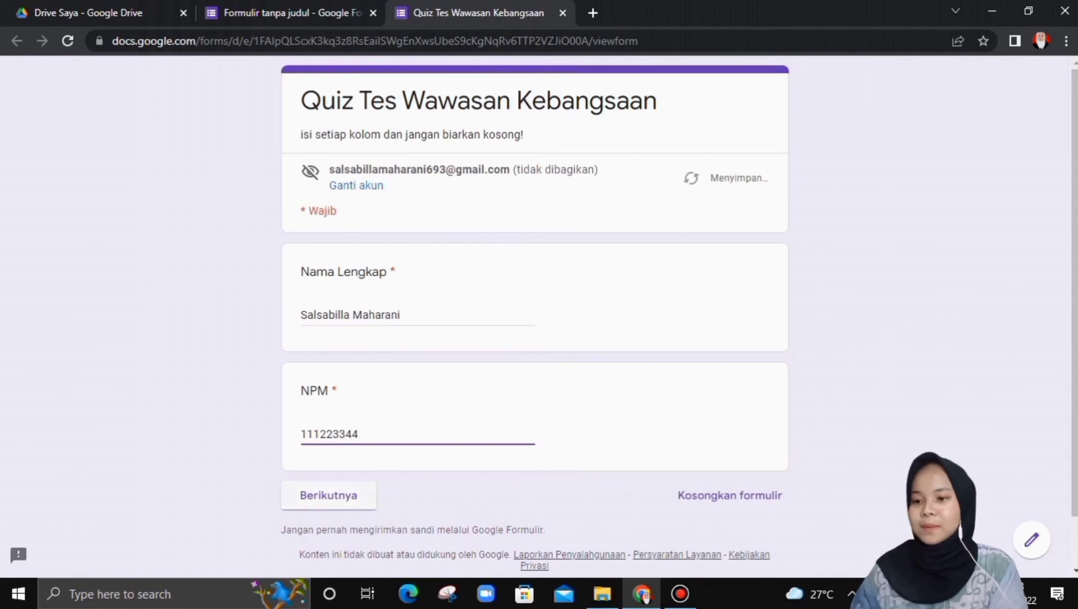
- On the TWK page, answer 9 September 2001 for question 1 and X for question 3, then submit
{"action": "key", "text": "Tab"}
{"action": "key", "text": "Return"}
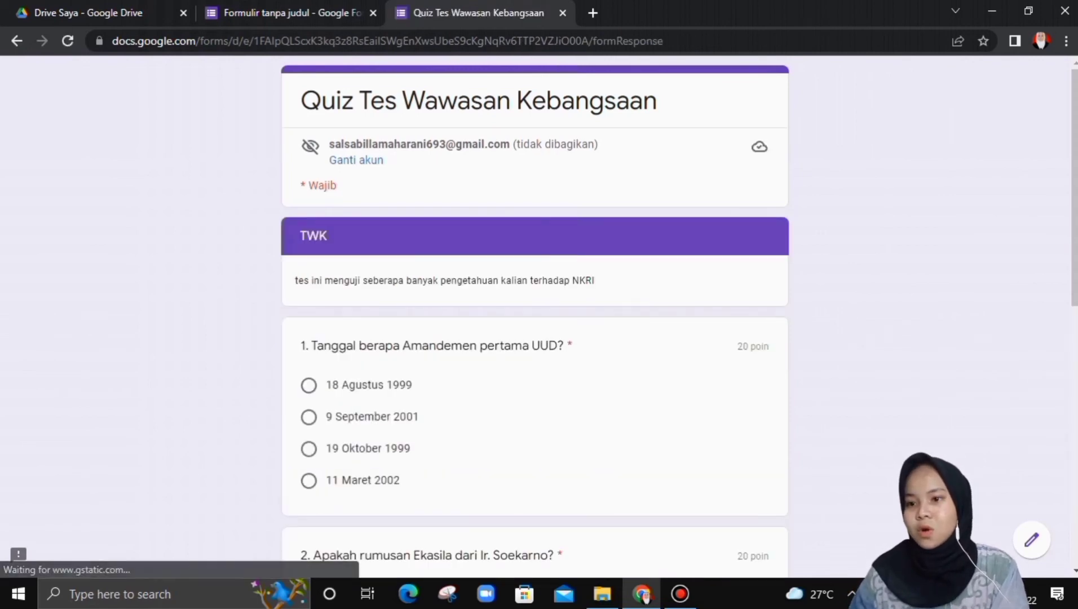
{"action": "scroll", "coordinate": [534, 316], "scroll_direction": "down", "scroll_amount": 4}
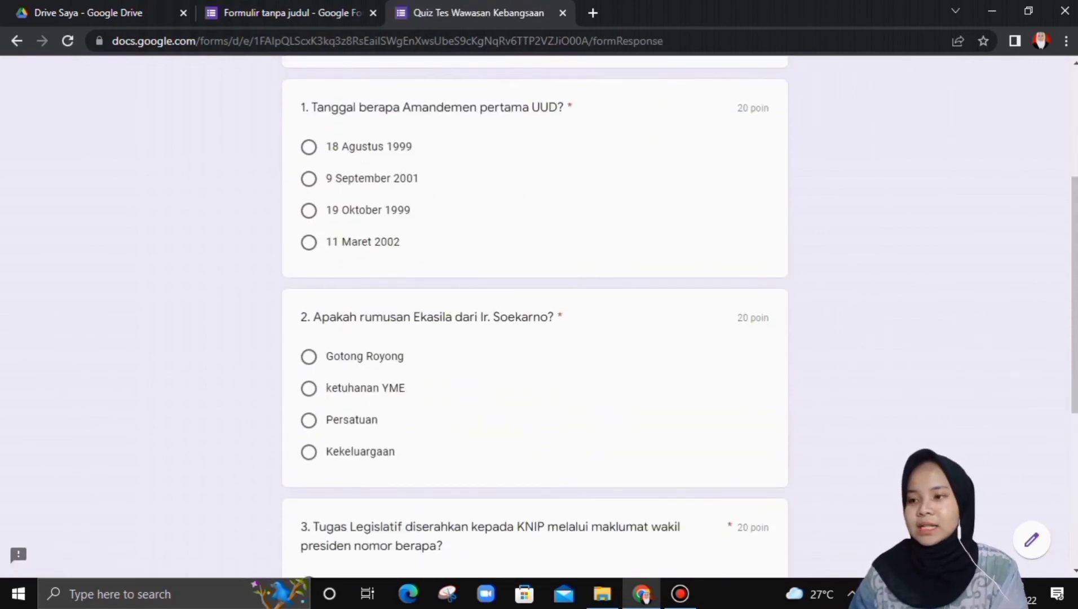
{"action": "left_click", "coordinate": [309, 178]}
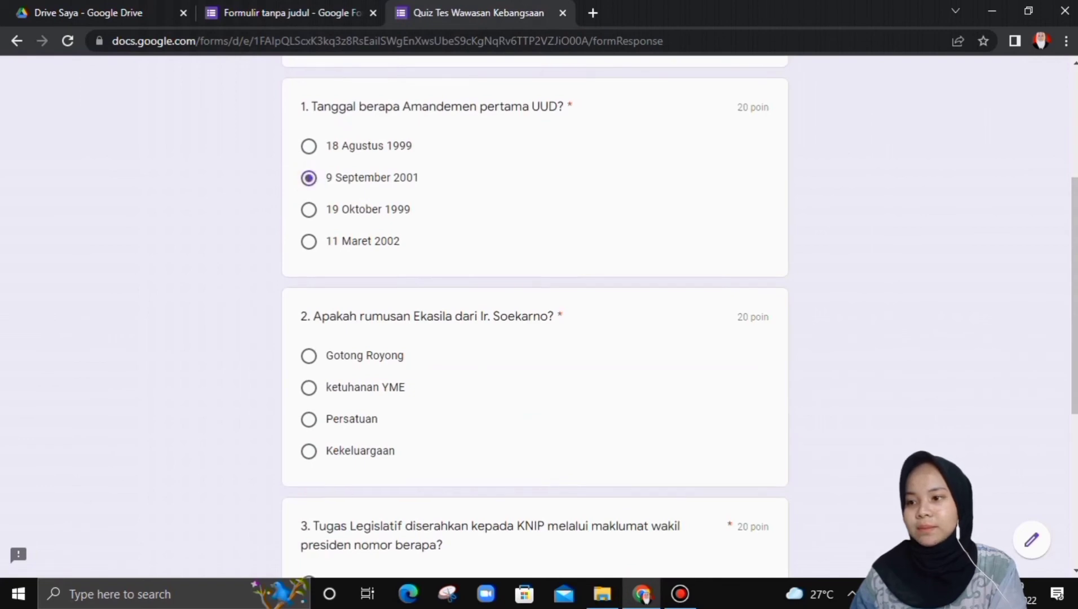
{"action": "scroll", "coordinate": [309, 179], "scroll_direction": "down", "scroll_amount": 2}
{"action": "scroll", "coordinate": [309, 197], "scroll_direction": "down", "scroll_amount": 3}
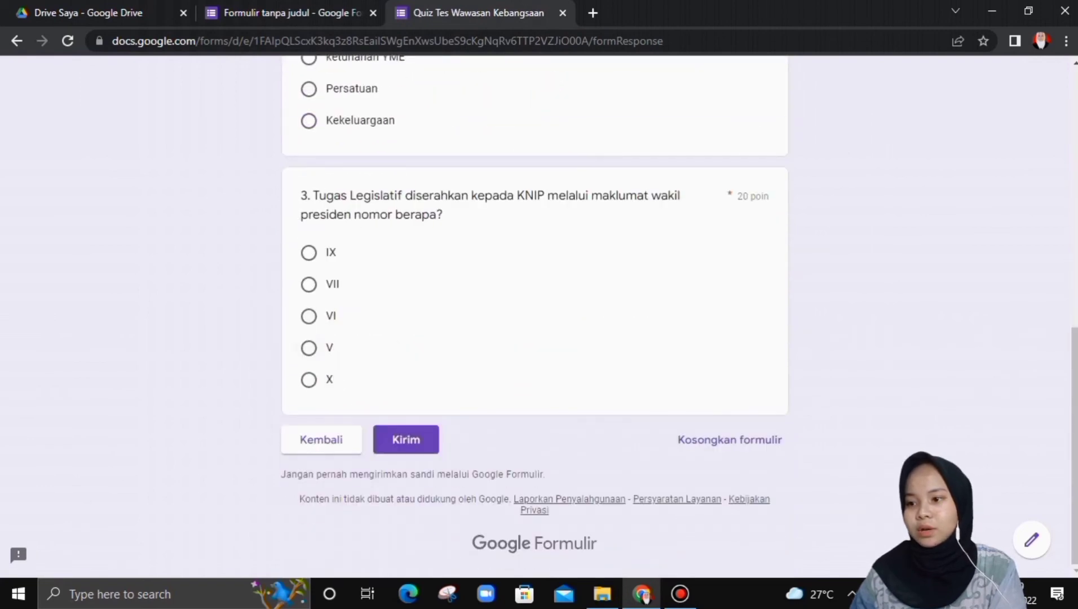
{"action": "left_click", "coordinate": [309, 379]}
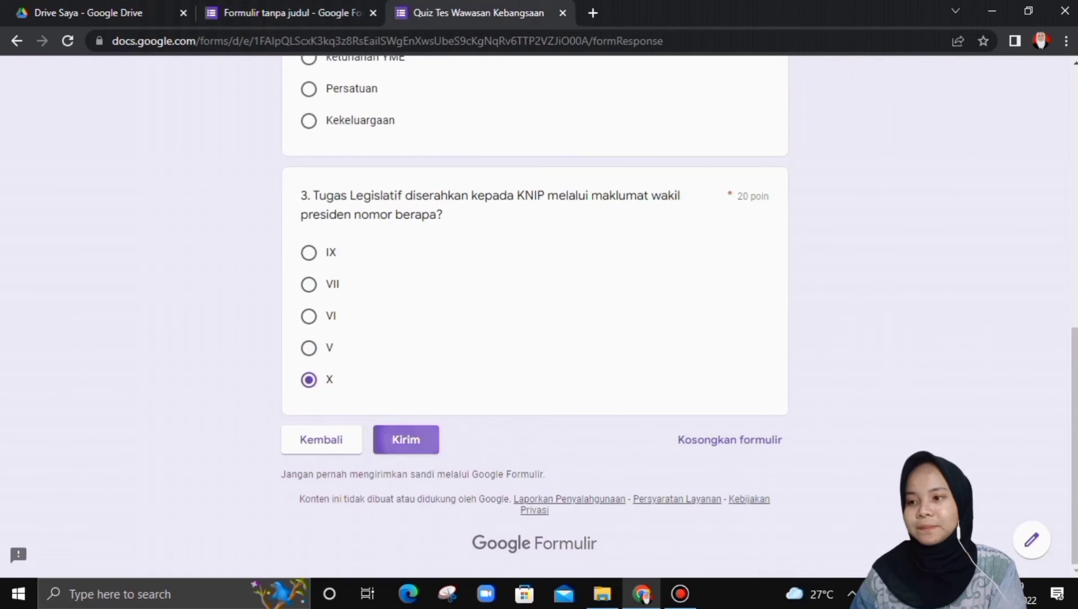
{"action": "left_click", "coordinate": [406, 439]}
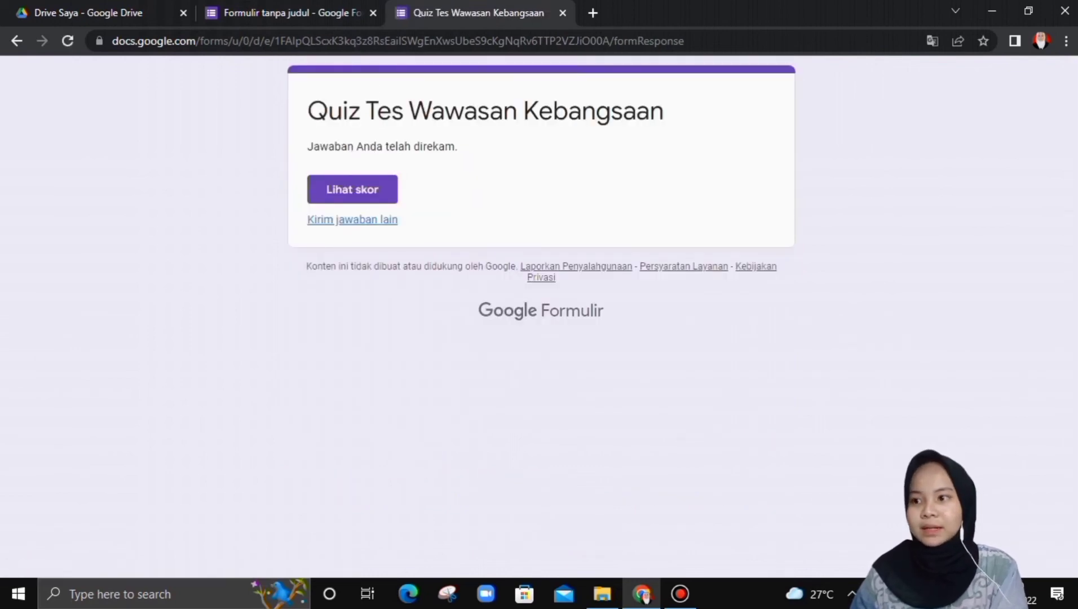
- Check the response's 40/60 score and per-question grading, then close the score page
{"action": "left_click", "coordinate": [353, 189]}
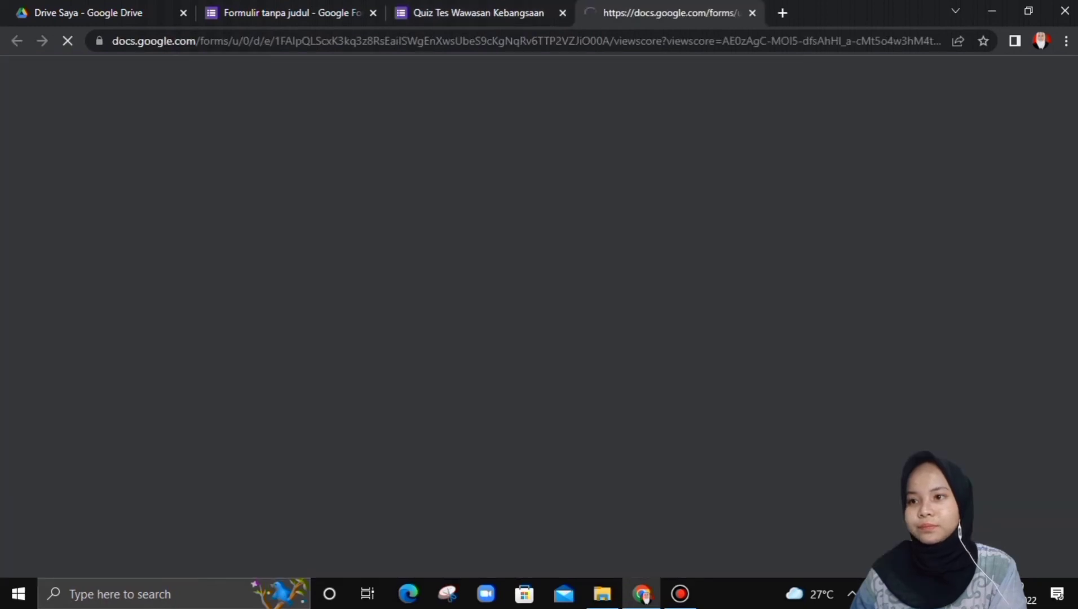
{"action": "scroll", "coordinate": [534, 316], "scroll_direction": "down", "scroll_amount": 7}
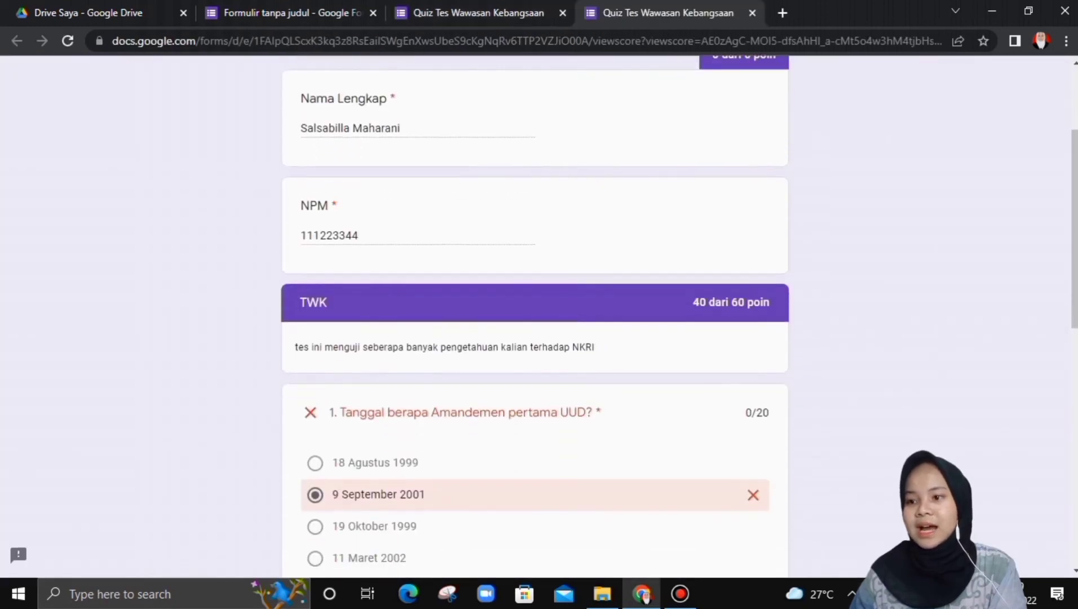
{"action": "scroll", "coordinate": [534, 315], "scroll_direction": "down", "scroll_amount": 7}
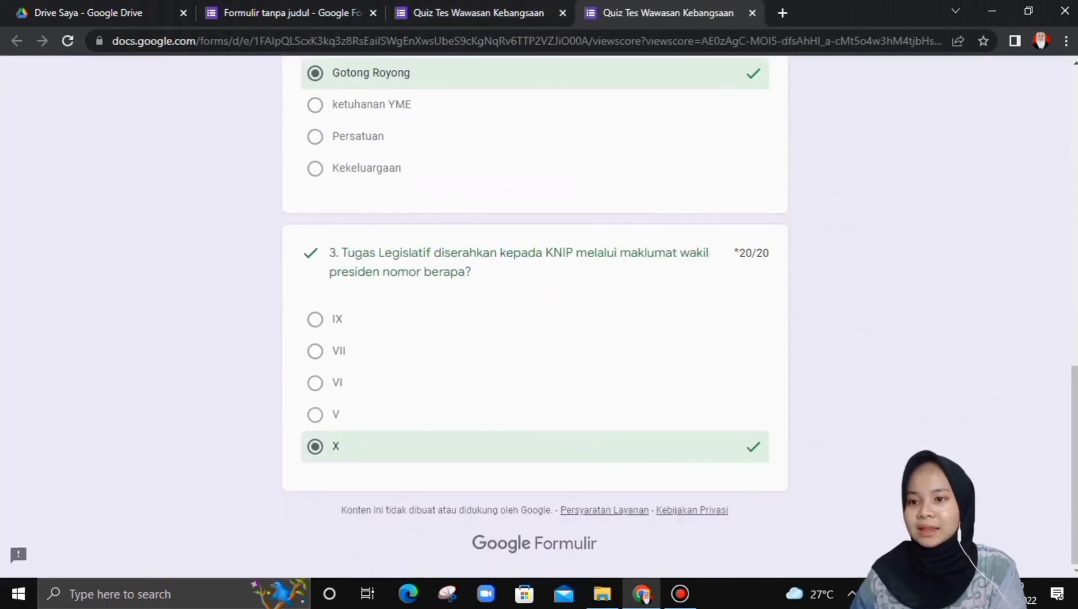
{"action": "scroll", "coordinate": [535, 316], "scroll_direction": "up", "scroll_amount": 15}
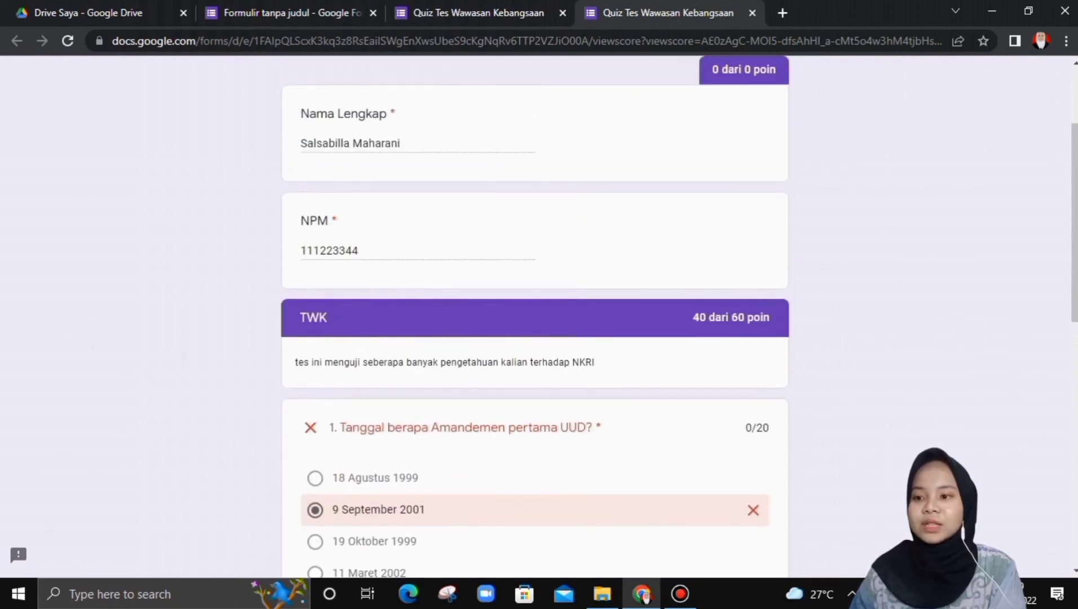
{"action": "scroll", "coordinate": [534, 315], "scroll_direction": "up", "scroll_amount": 1}
{"action": "scroll", "coordinate": [534, 316], "scroll_direction": "down", "scroll_amount": 5}
{"action": "scroll", "coordinate": [535, 316], "scroll_direction": "down", "scroll_amount": 7}
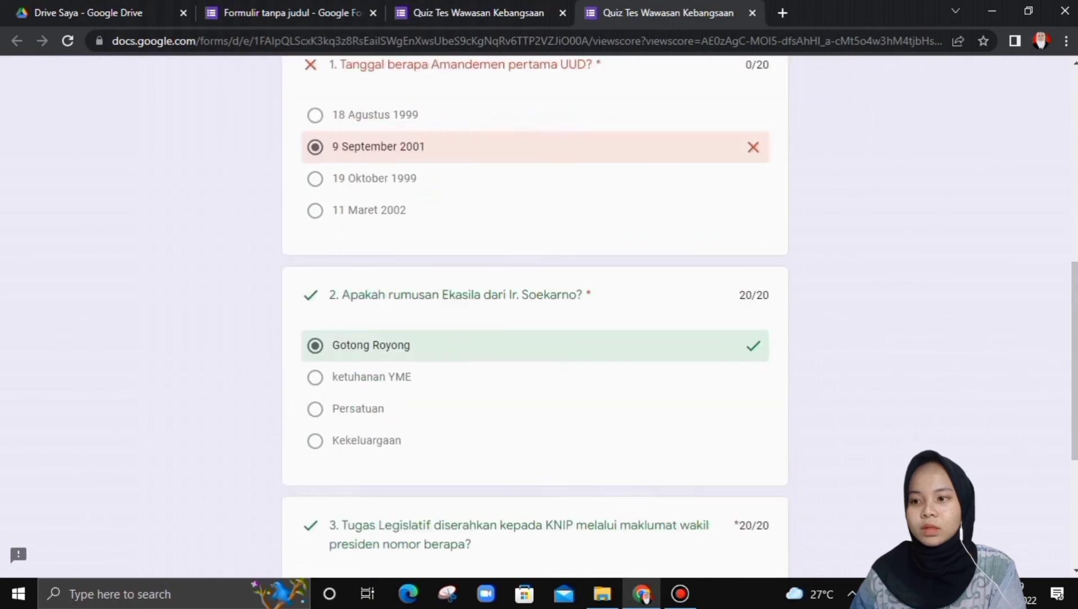
{"action": "scroll", "coordinate": [534, 315], "scroll_direction": "up", "scroll_amount": 3}
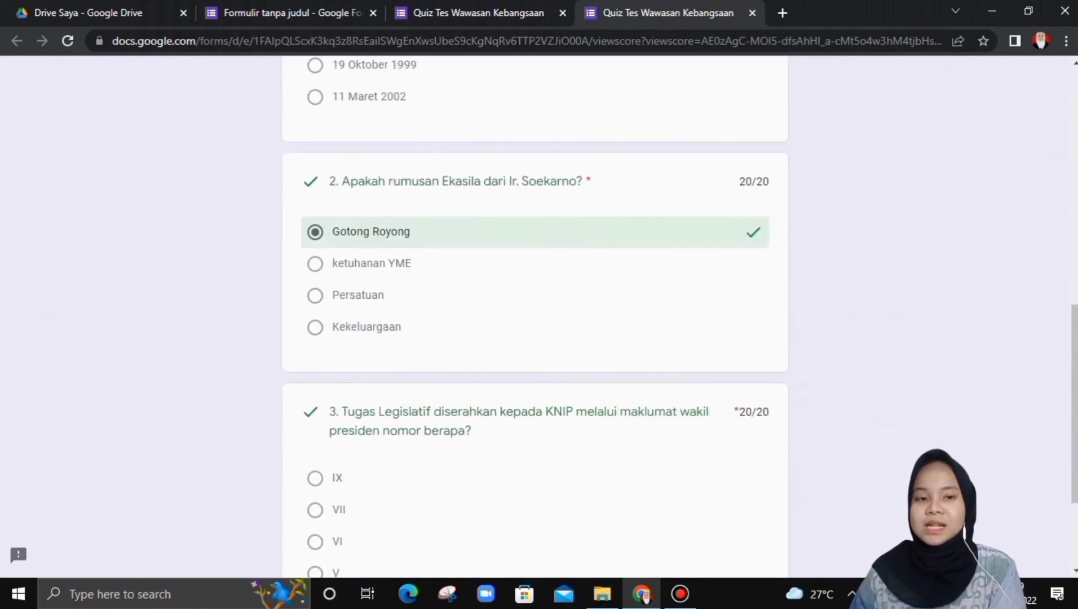
{"action": "scroll", "coordinate": [534, 315], "scroll_direction": "up", "scroll_amount": 7}
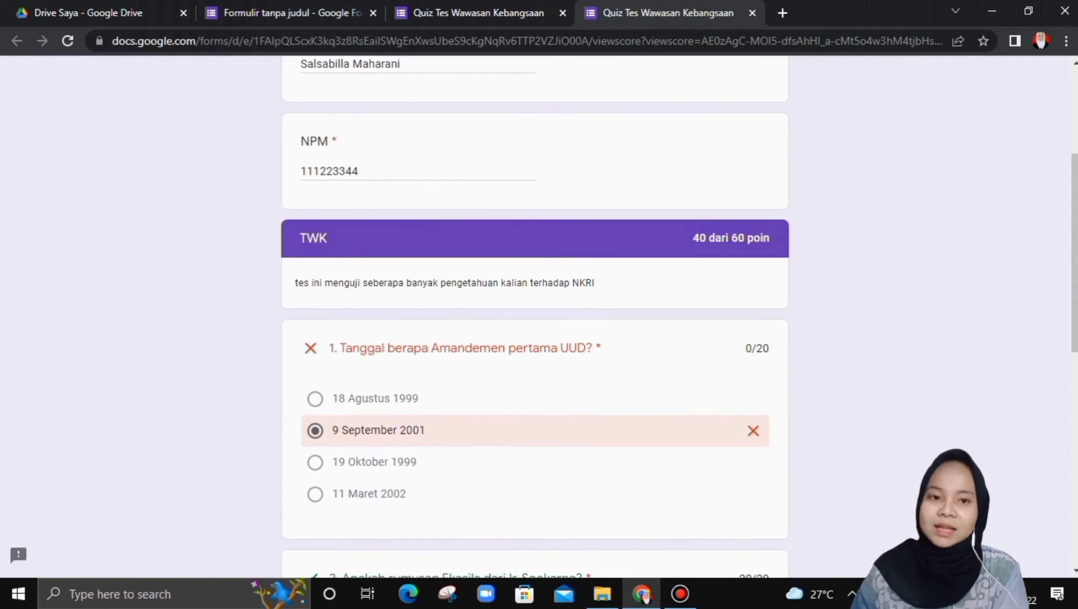
{"action": "scroll", "coordinate": [534, 316], "scroll_direction": "up", "scroll_amount": 4}
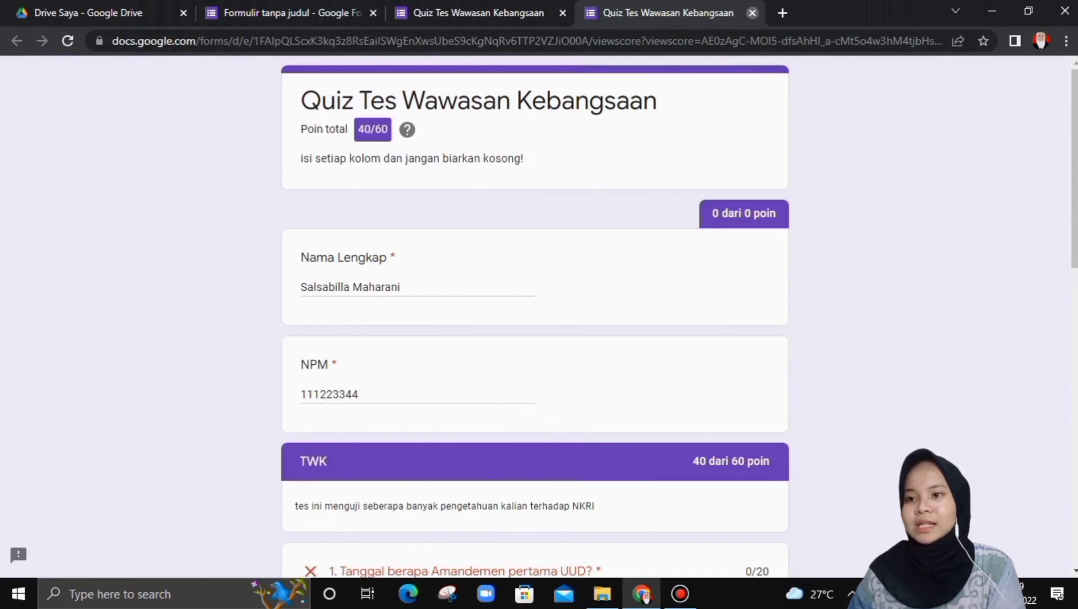
{"action": "left_click", "coordinate": [752, 12]}
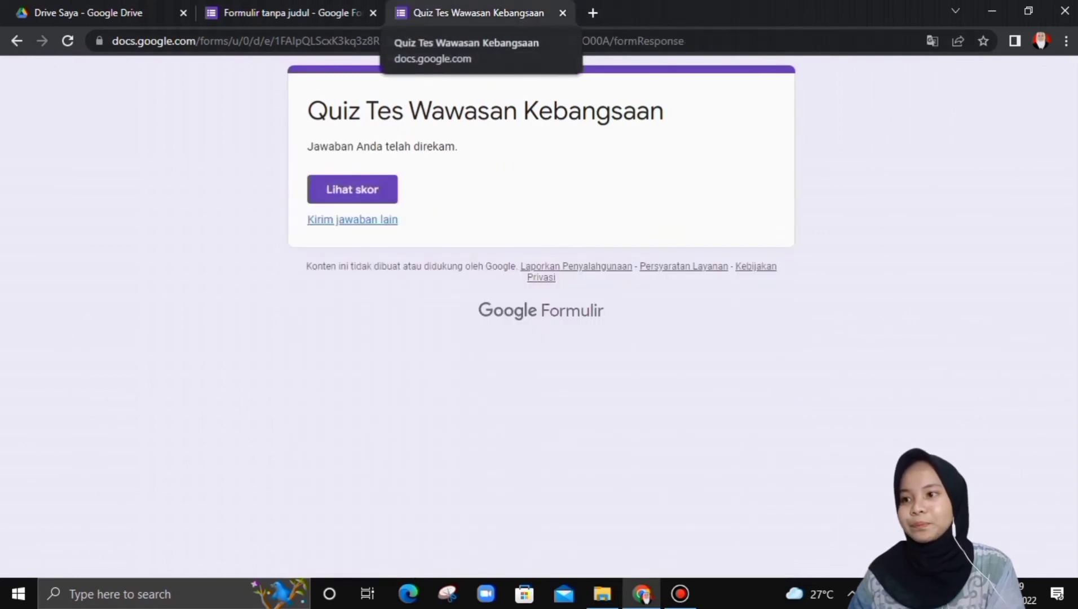
- Back in the editor, close the quiz tab and open the Jawaban responses page
{"action": "left_click", "coordinate": [282, 12]}
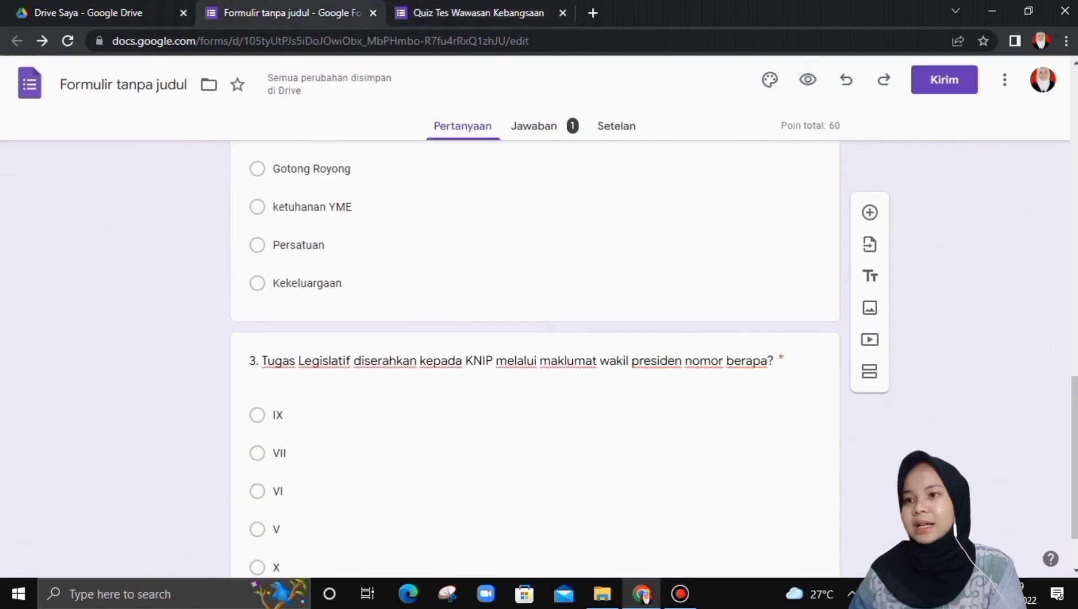
{"action": "left_click", "coordinate": [562, 13]}
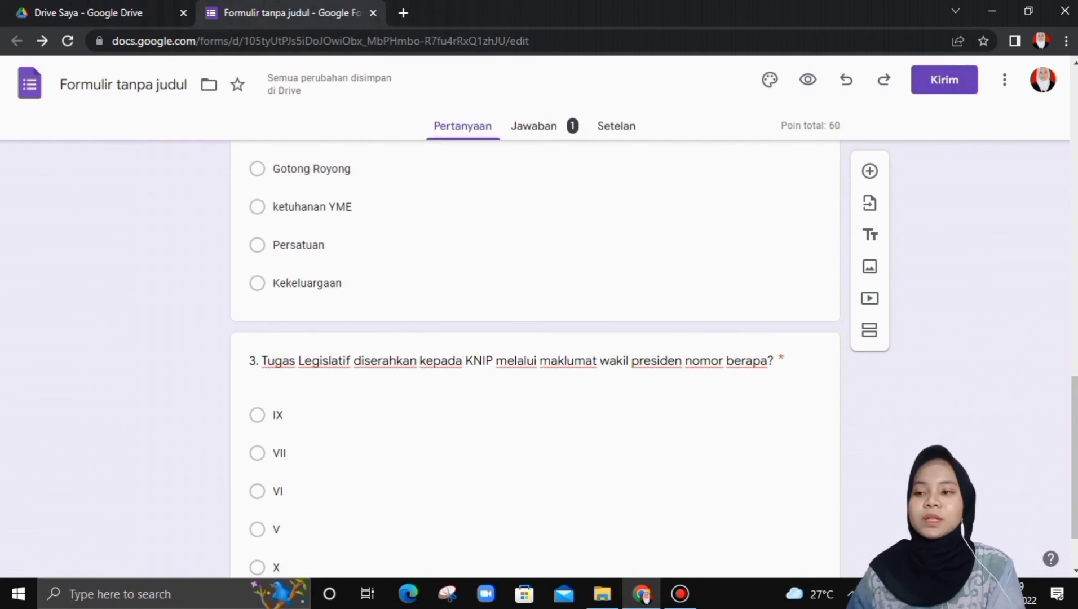
{"action": "left_click", "coordinate": [534, 126]}
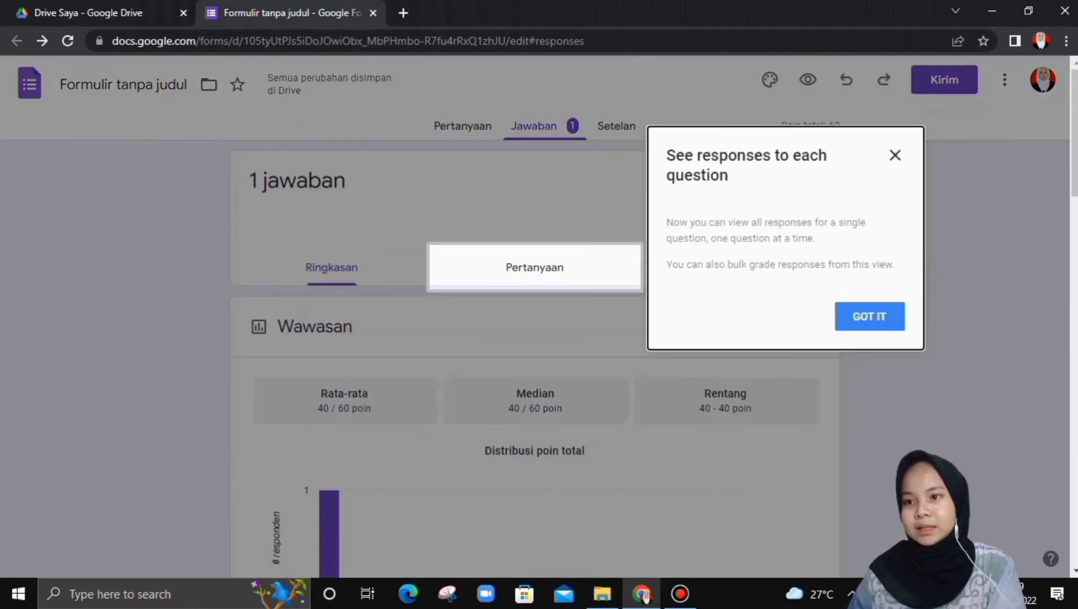
{"action": "left_click", "coordinate": [870, 317]}
- Review the summary of one response averaging 40/60, then return to Pertanyaan
{"action": "scroll", "coordinate": [535, 360], "scroll_direction": "down", "scroll_amount": 2}
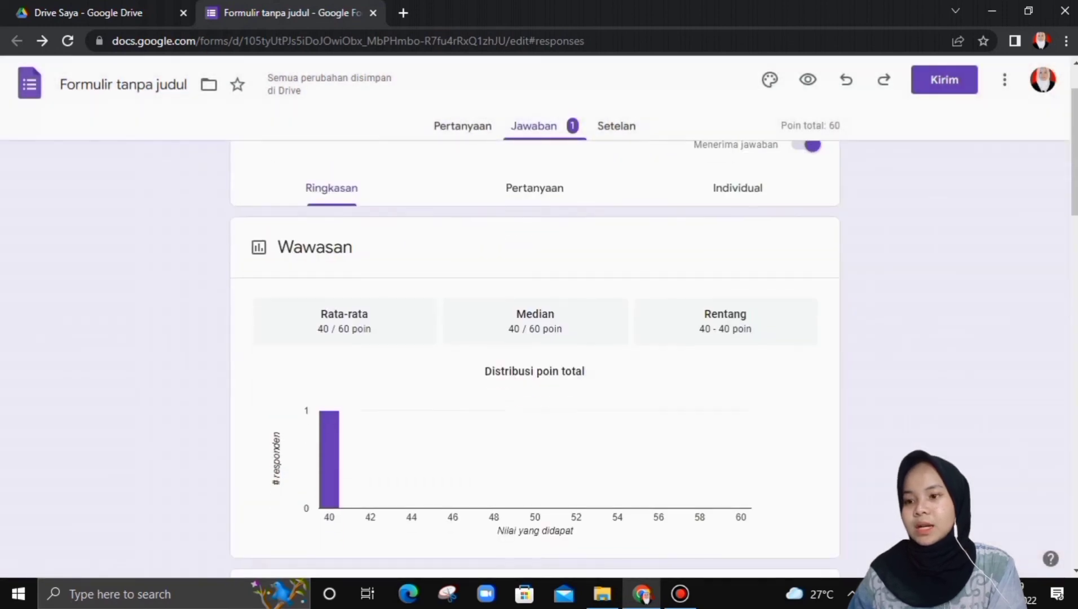
{"action": "scroll", "coordinate": [534, 361], "scroll_direction": "down", "scroll_amount": 2}
{"action": "scroll", "coordinate": [534, 361], "scroll_direction": "up", "scroll_amount": 3}
{"action": "scroll", "coordinate": [535, 361], "scroll_direction": "down", "scroll_amount": 5}
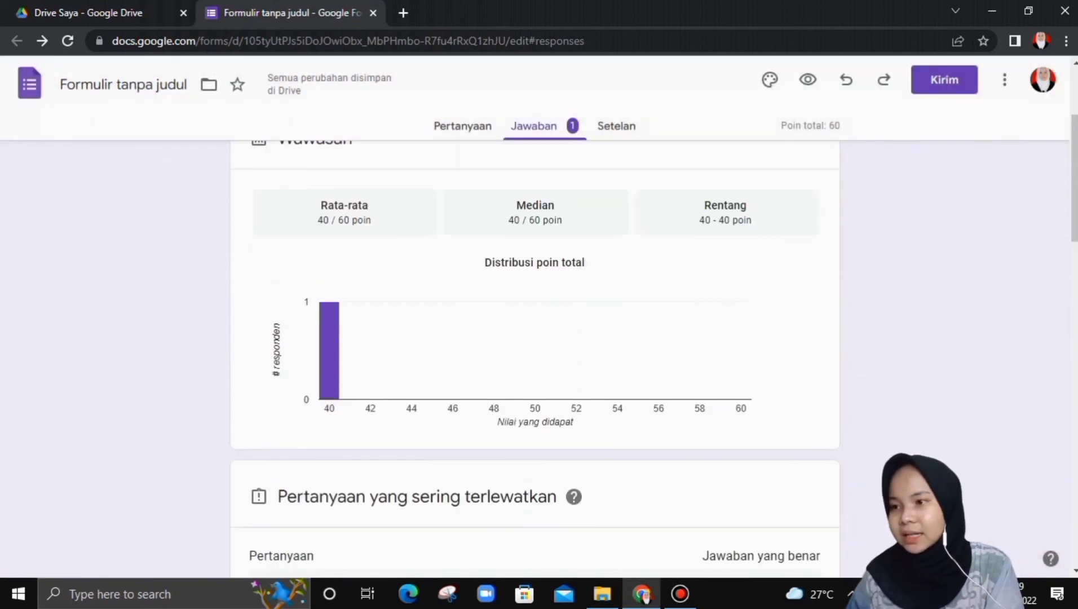
{"action": "scroll", "coordinate": [535, 360], "scroll_direction": "down", "scroll_amount": 3}
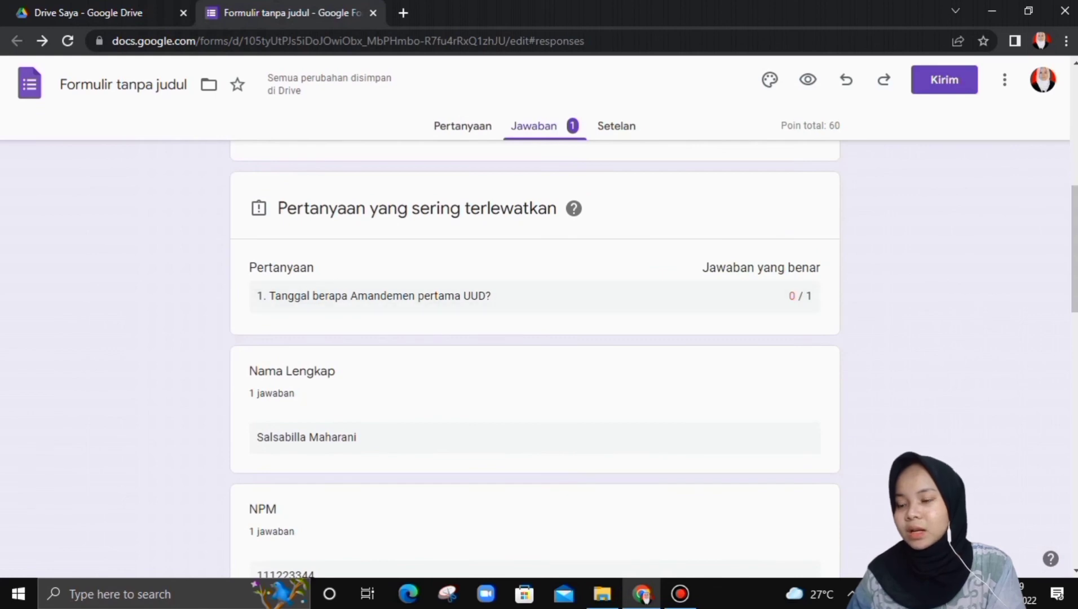
{"action": "scroll", "coordinate": [534, 361], "scroll_direction": "down", "scroll_amount": 1}
{"action": "scroll", "coordinate": [534, 361], "scroll_direction": "up", "scroll_amount": 1}
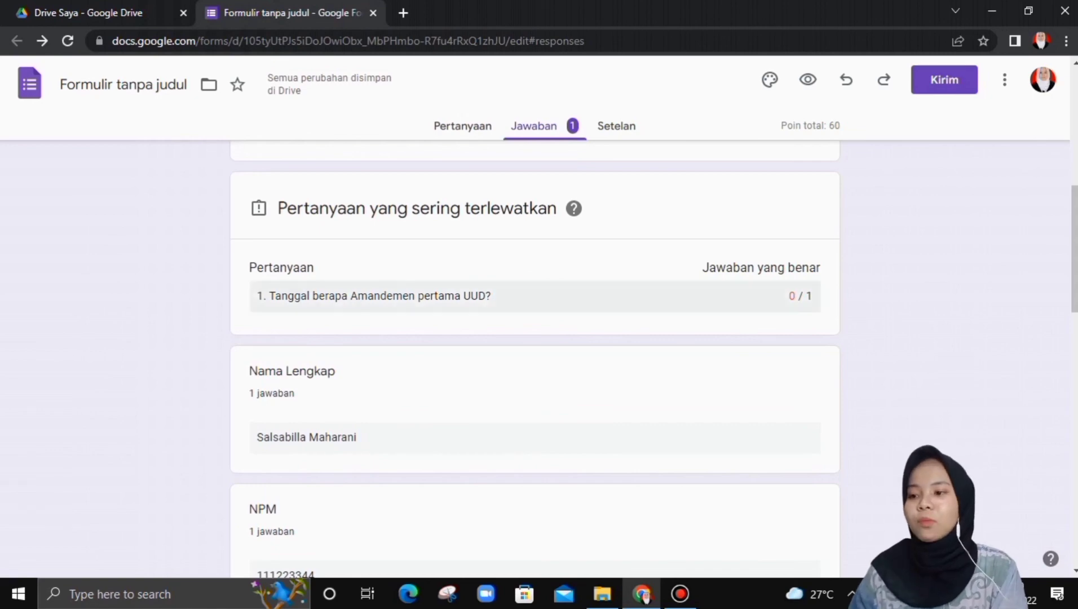
{"action": "scroll", "coordinate": [534, 361], "scroll_direction": "down", "scroll_amount": 3}
{"action": "scroll", "coordinate": [534, 361], "scroll_direction": "down", "scroll_amount": 5}
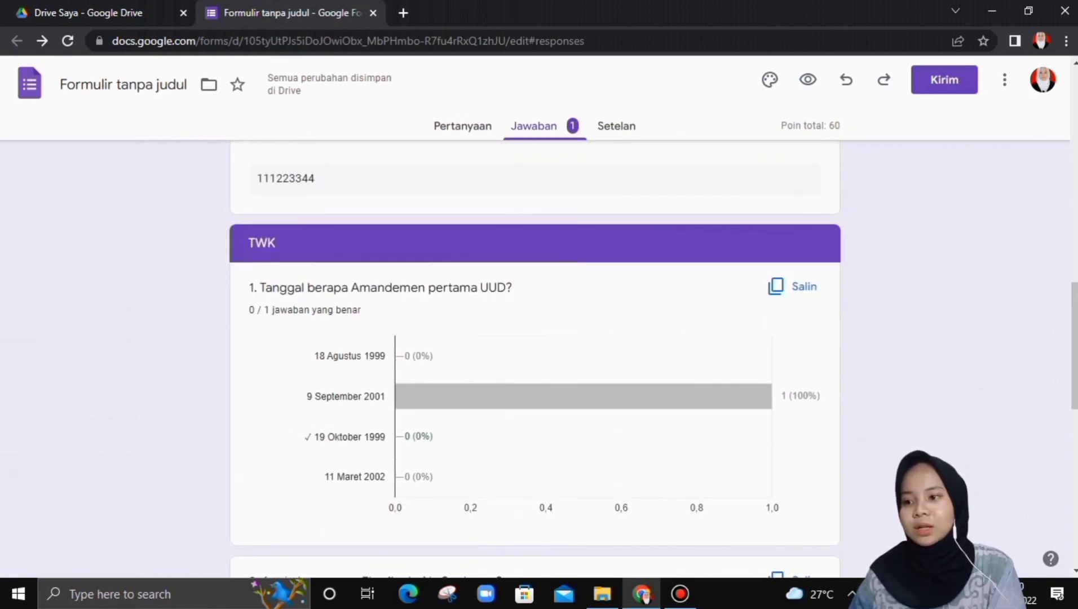
{"action": "scroll", "coordinate": [535, 361], "scroll_direction": "down", "scroll_amount": 12}
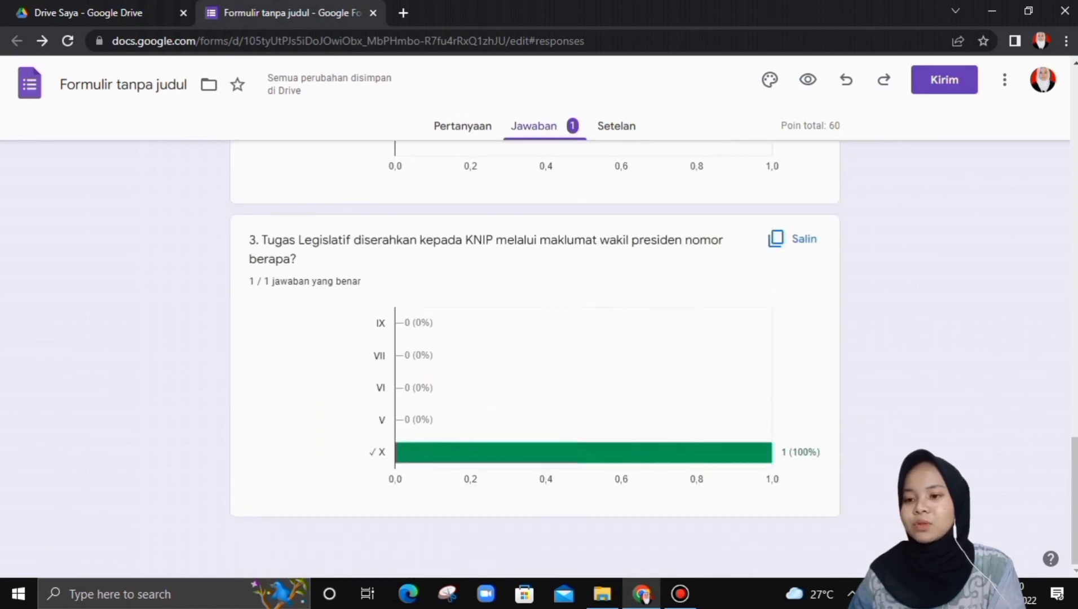
{"action": "scroll", "coordinate": [534, 361], "scroll_direction": "up", "scroll_amount": 20}
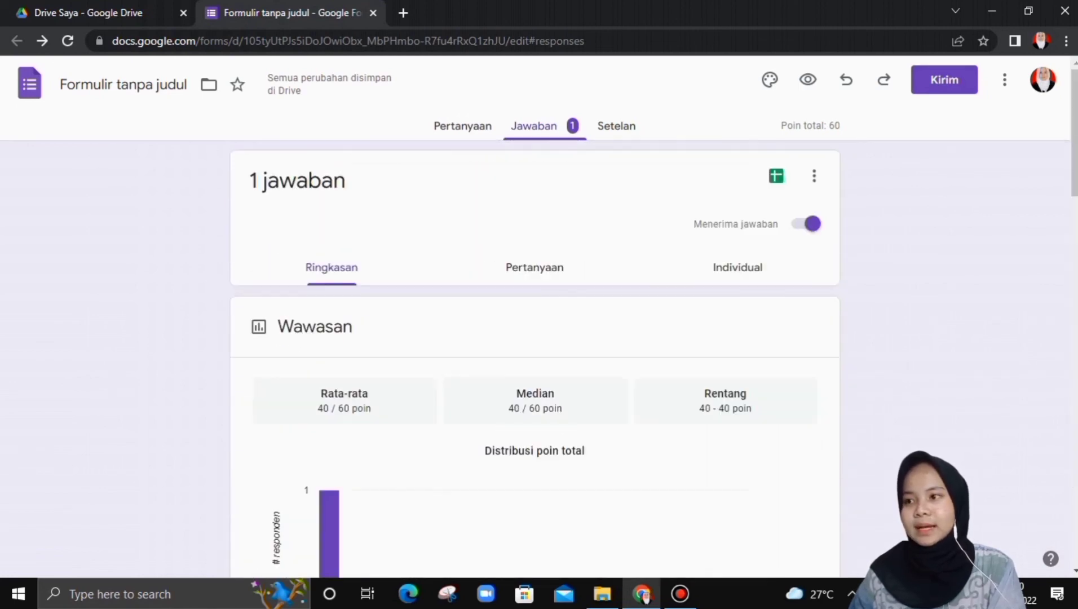
{"action": "left_click", "coordinate": [462, 125]}
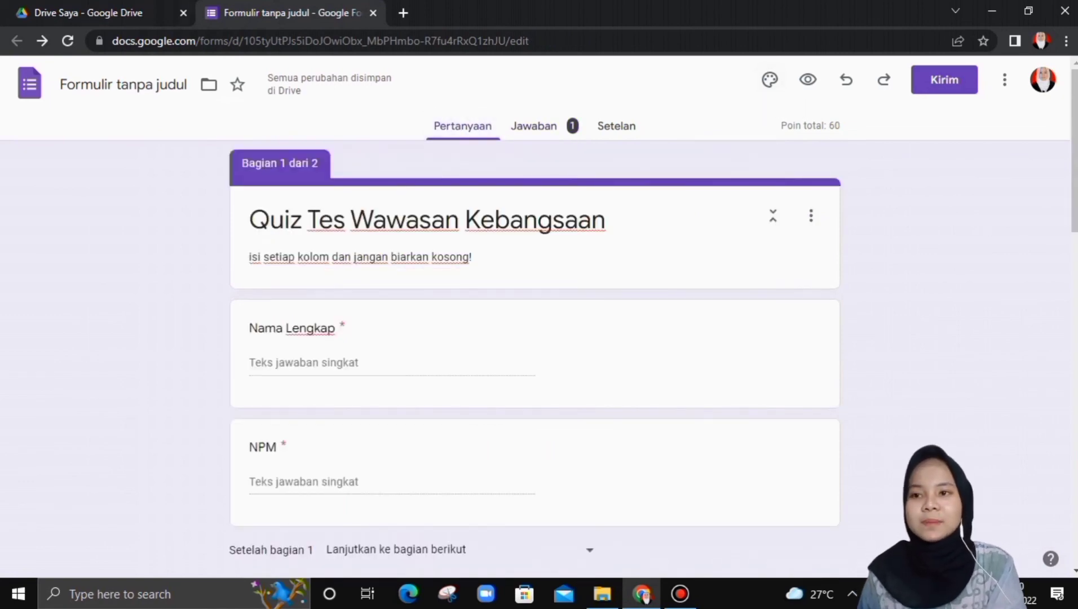
- Switch the quiz's theme colour from purple to the light-blue swatch
{"action": "left_click", "coordinate": [770, 80]}
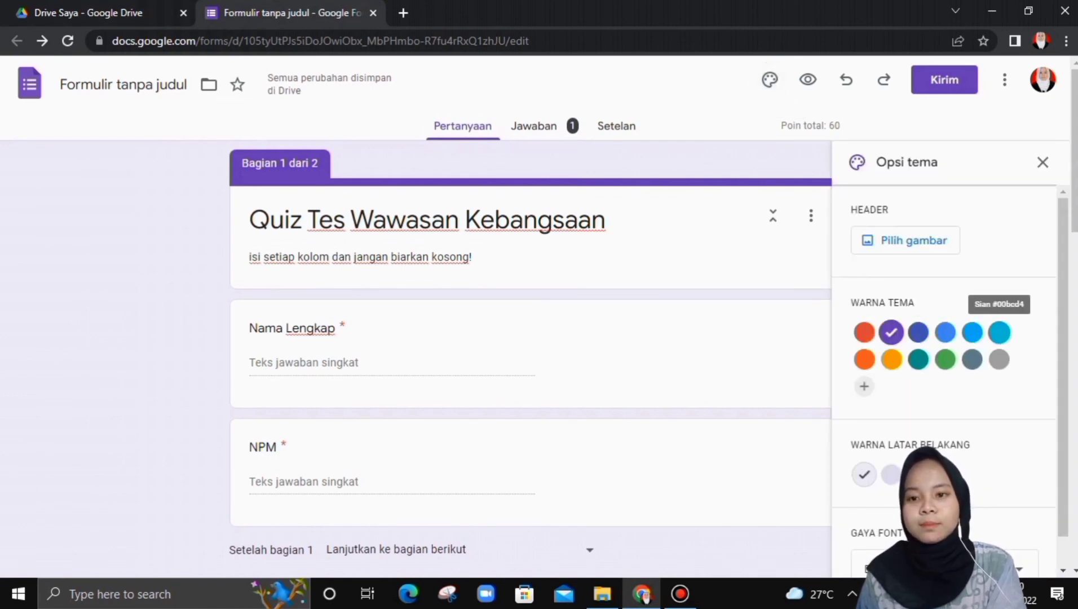
{"action": "left_click", "coordinate": [972, 332]}
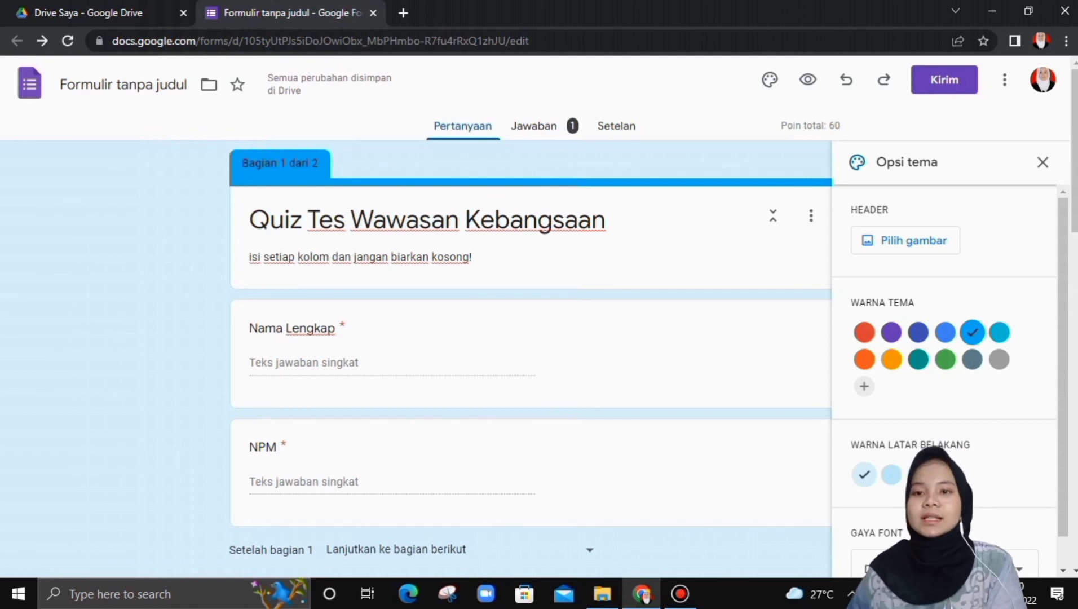
{"action": "left_click", "coordinate": [1042, 162]}
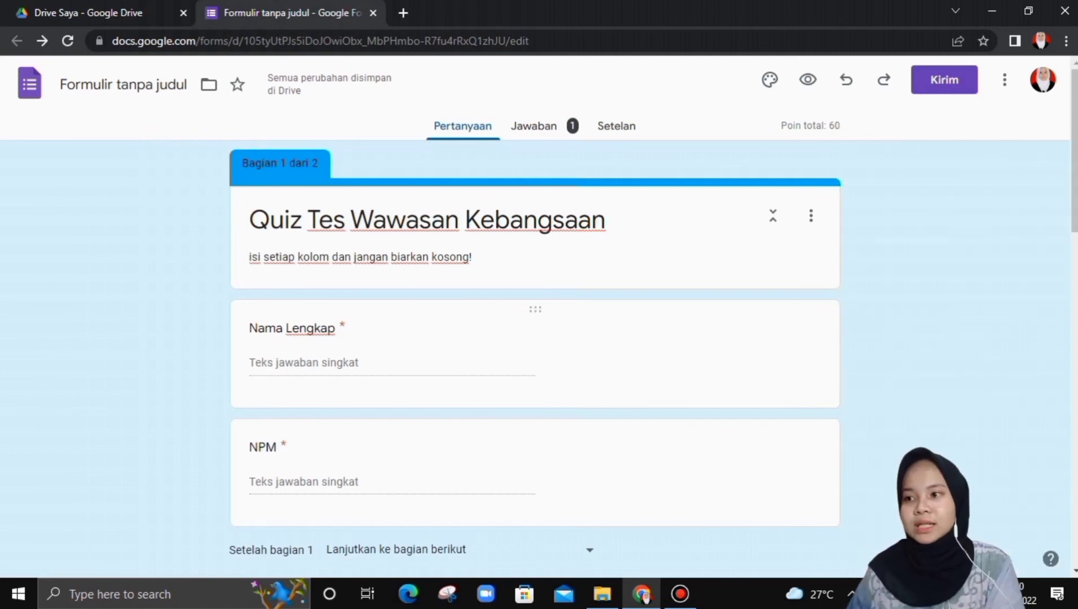
{"action": "scroll", "coordinate": [534, 361], "scroll_direction": "down", "scroll_amount": 15}
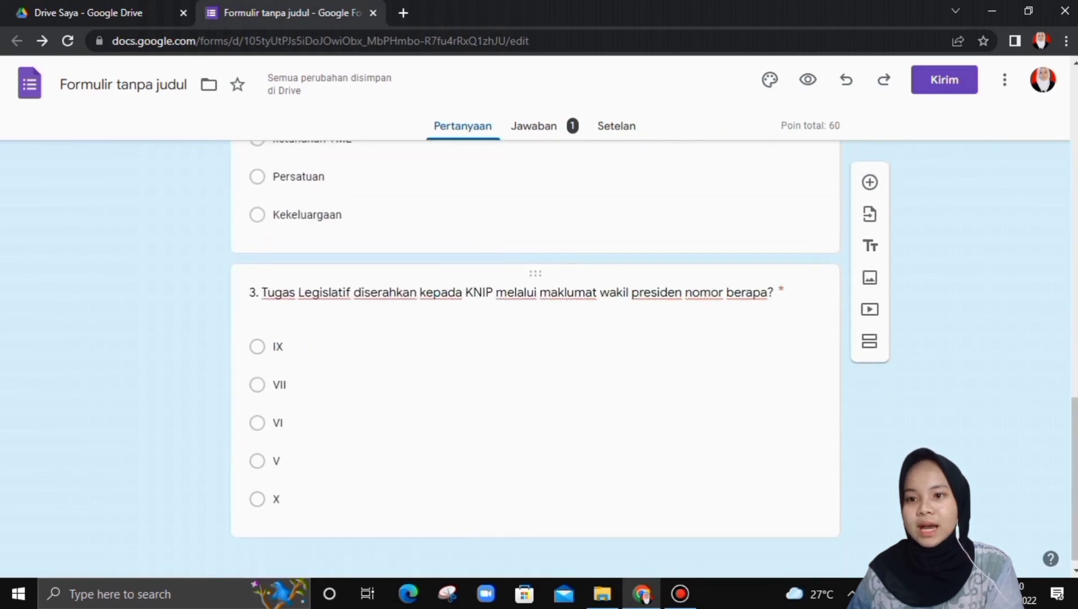
{"action": "scroll", "coordinate": [535, 361], "scroll_direction": "up", "scroll_amount": 15}
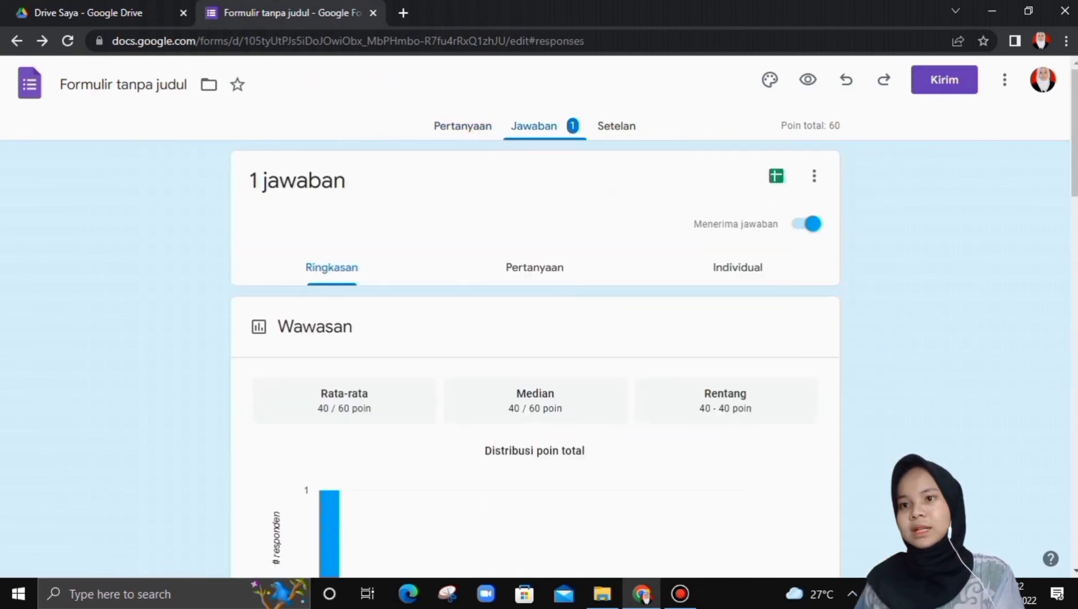
{"action": "scroll", "coordinate": [534, 360], "scroll_direction": "down", "scroll_amount": 2}
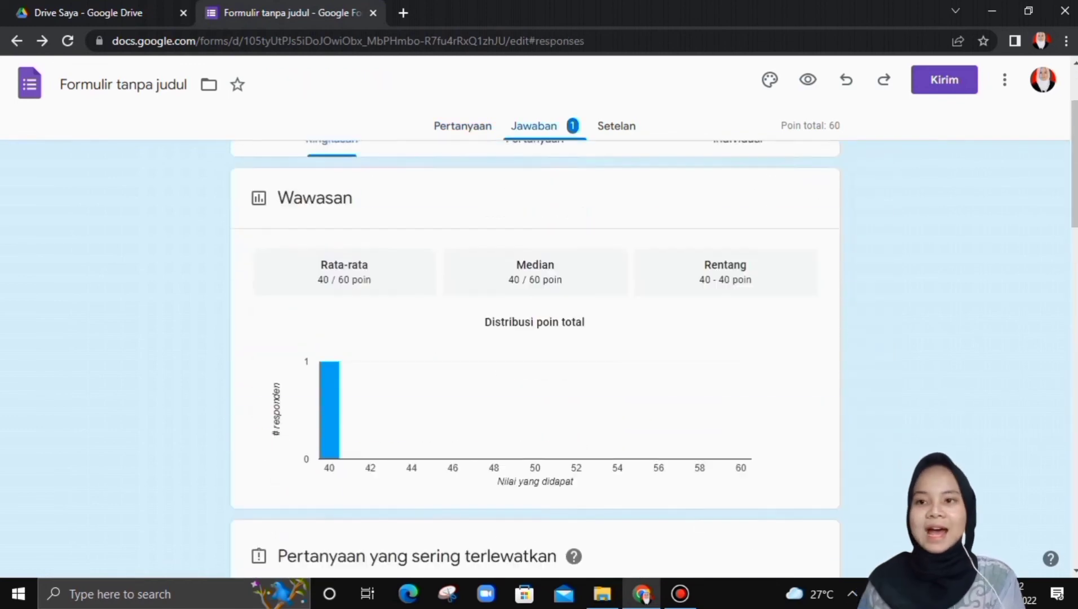
- Copy the shortened forms.gle share link from the Kirim dialog's link tab
{"action": "scroll", "coordinate": [534, 360], "scroll_direction": "down", "scroll_amount": 2}
{"action": "scroll", "coordinate": [535, 361], "scroll_direction": "up", "scroll_amount": 4}
{"action": "scroll", "coordinate": [535, 361], "scroll_direction": "down", "scroll_amount": 3}
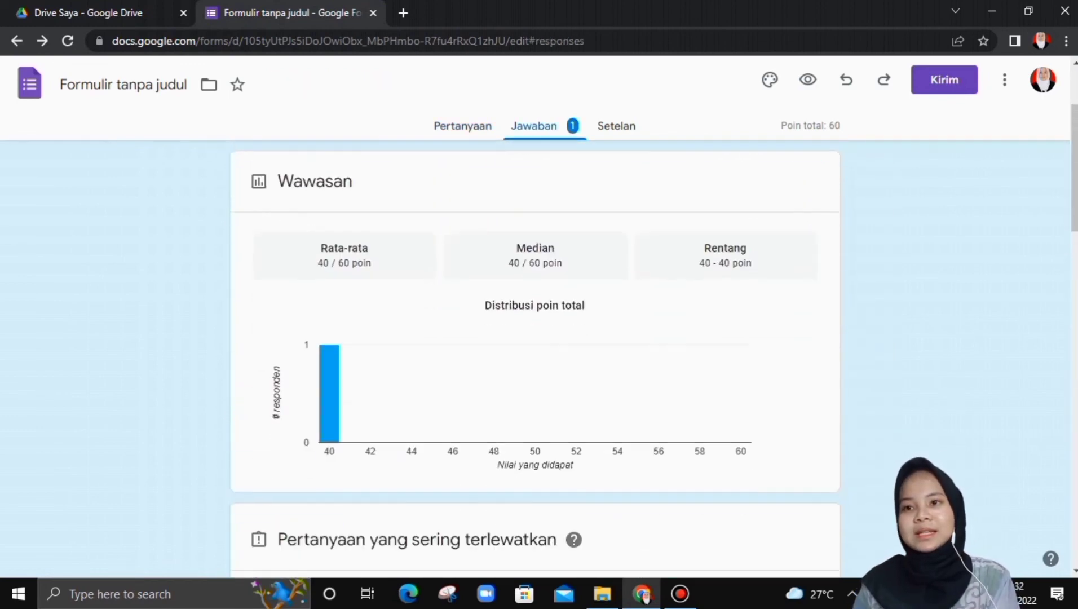
{"action": "left_click", "coordinate": [944, 79]}
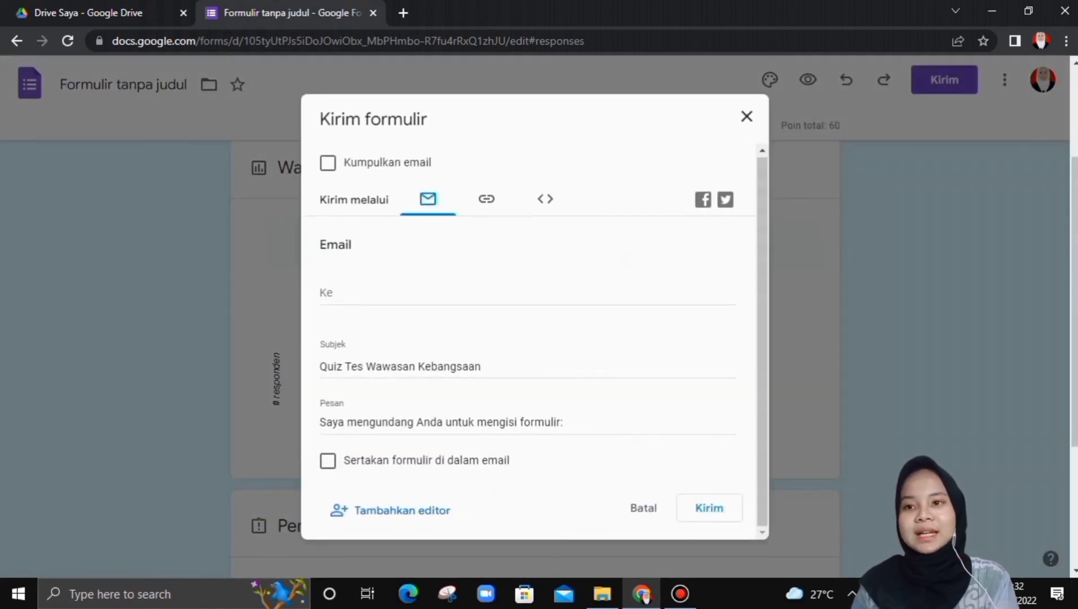
{"action": "left_click", "coordinate": [486, 199]}
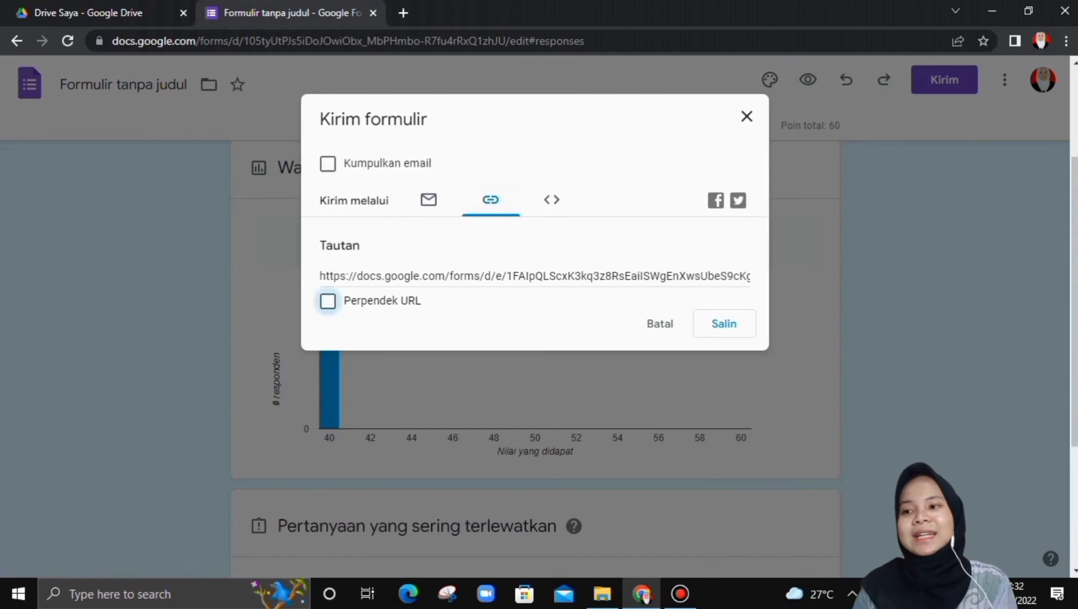
{"action": "left_click", "coordinate": [327, 301]}
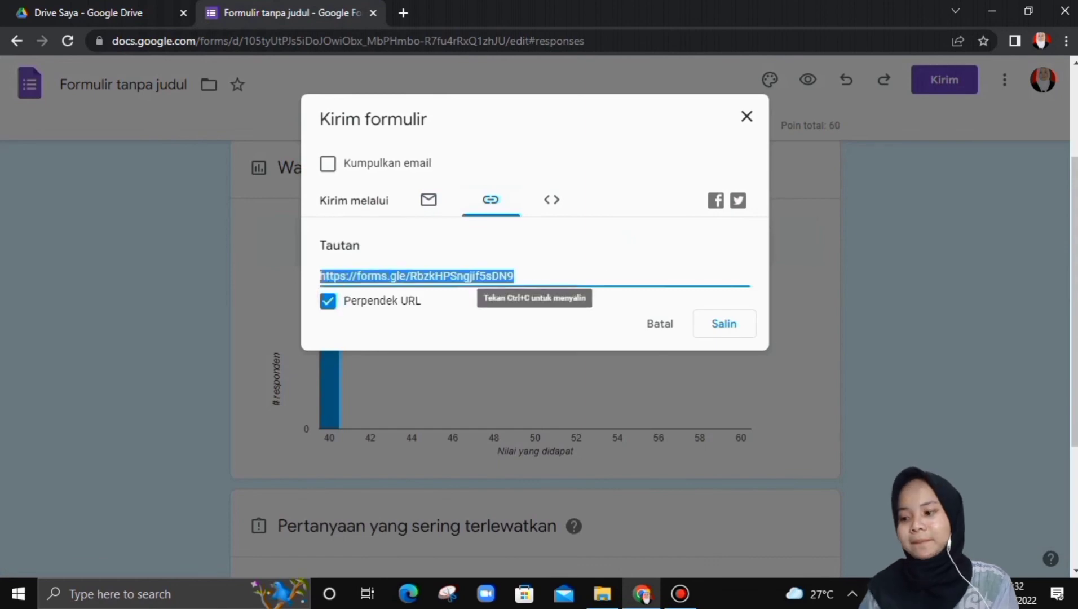
{"action": "left_click", "coordinate": [724, 324]}
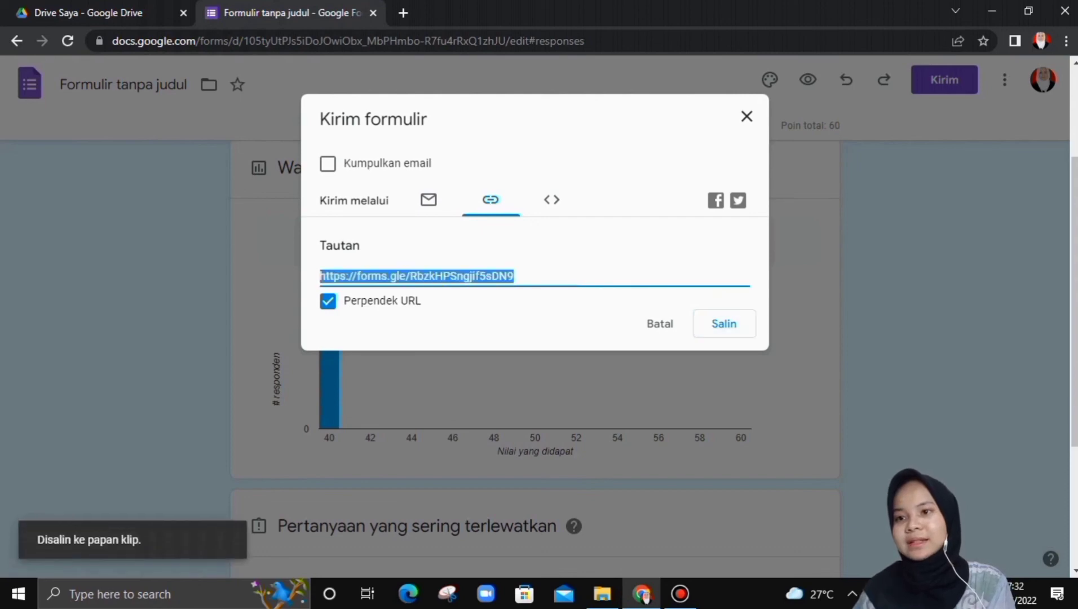